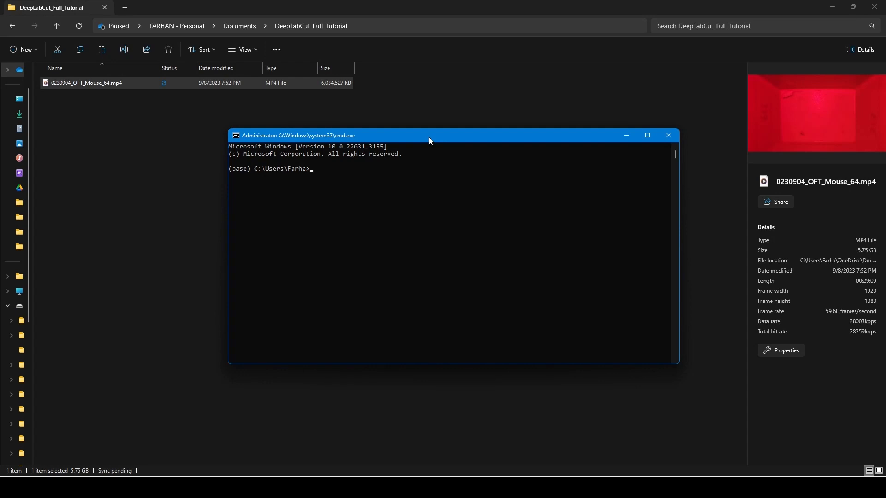
Step: Activate the DEEPLABCUT conda environment and start an IPython session
{"action": "type", "text": "conda activate DEEPLABCUT"}
{"action": "key", "text": "Return"}
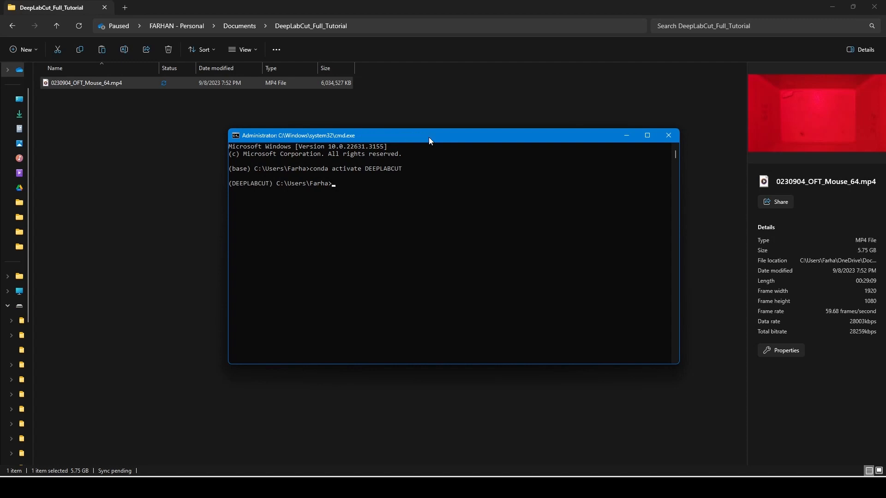
{"action": "type", "text": "ipython"}
{"action": "key", "text": "Return"}
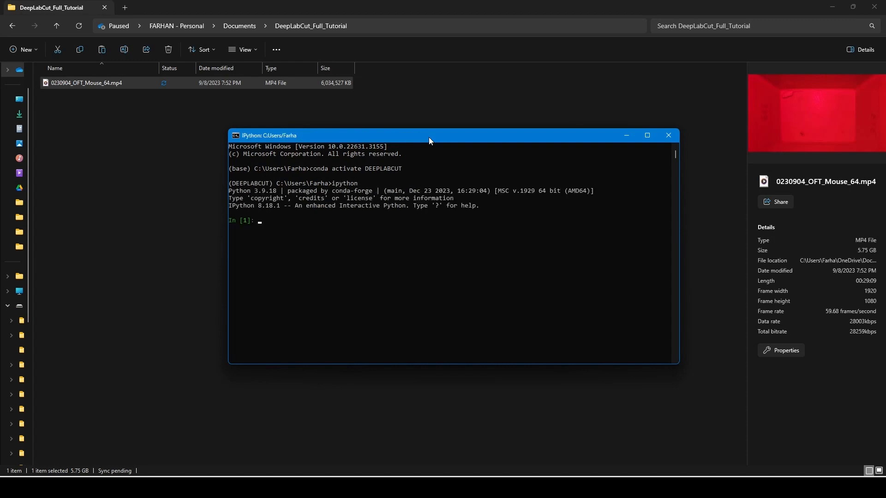
Step: Import deeplabcut in IPython and start its project manager with deeplabcut.launch()
{"action": "type", "text": "im"}
{"action": "key", "text": "BackSpace"}
{"action": "key", "text": "BackSpace"}
{"action": "type", "text": "import deeplabcut"}
{"action": "type", "text": "deepla"}
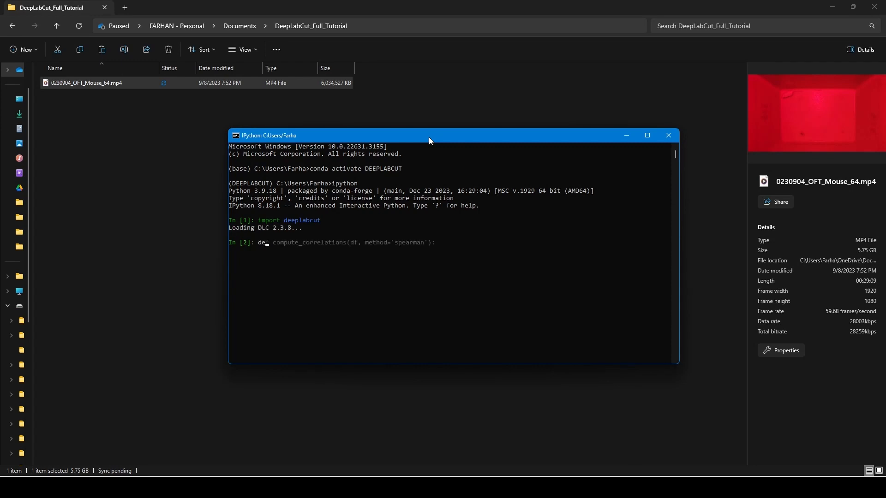
{"action": "type", "text": "bcut."}
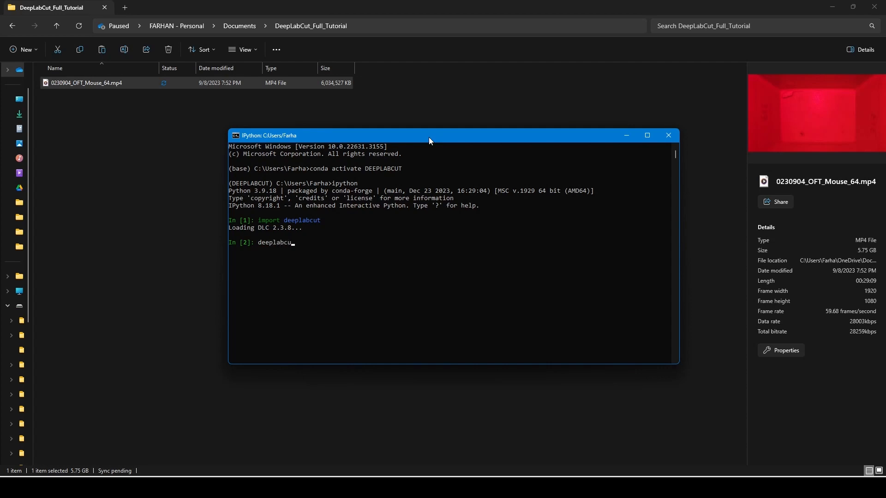
{"action": "type", "text": "launch()"}
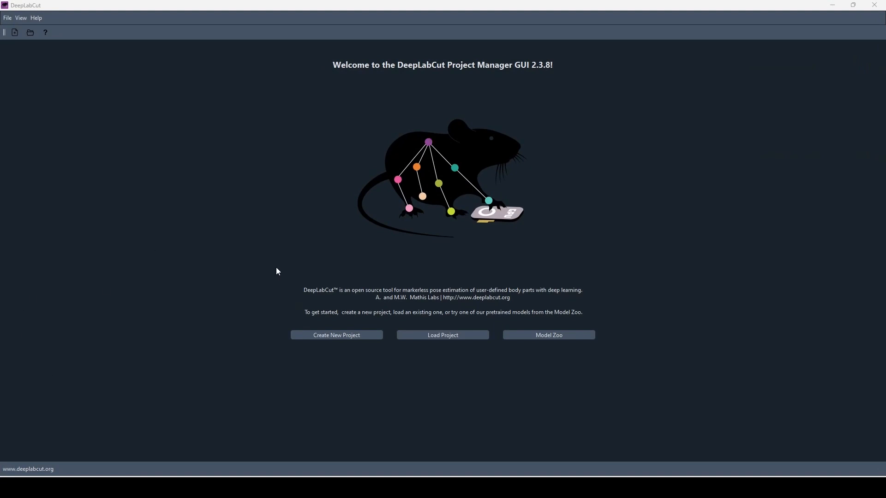
Step: Start a new project and set its project name to Tutorial, removing any stray pasted path
{"action": "left_click", "coordinate": [330, 337]}
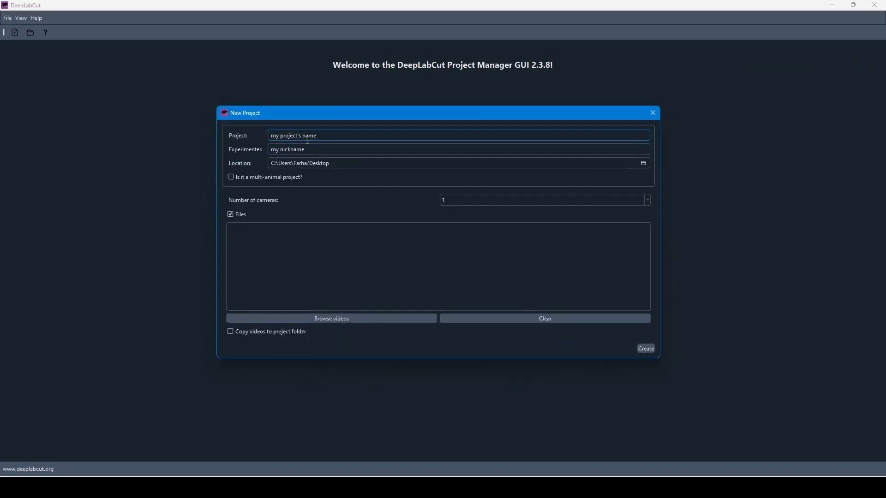
{"action": "left_click", "coordinate": [308, 138]}
{"action": "type", "text": "Tutorial"}
{"action": "type", "text": "file:///H:/Lin Lab Openfield Test CHK WT Mice/CHKO KO OFT Videos/0230904_OFT_Mouse_64.mp4"}
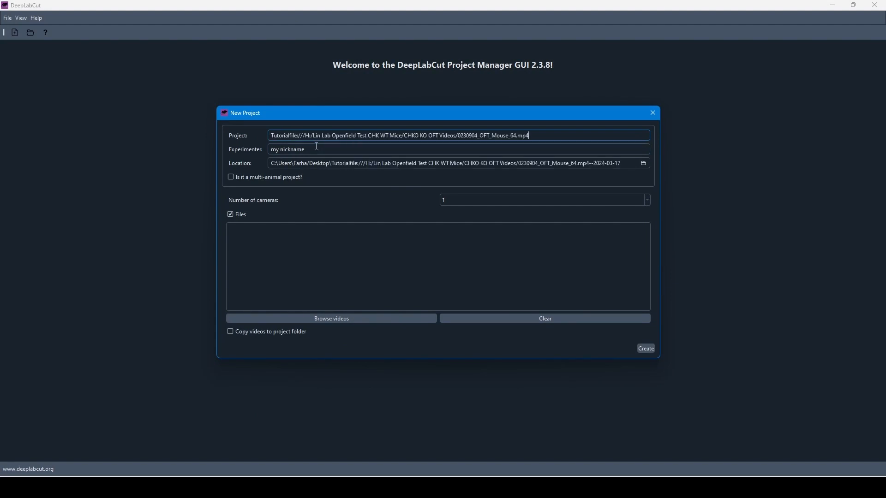
{"action": "left_click_drag", "start_coordinate": [562, 134], "coordinate": [296, 138]}
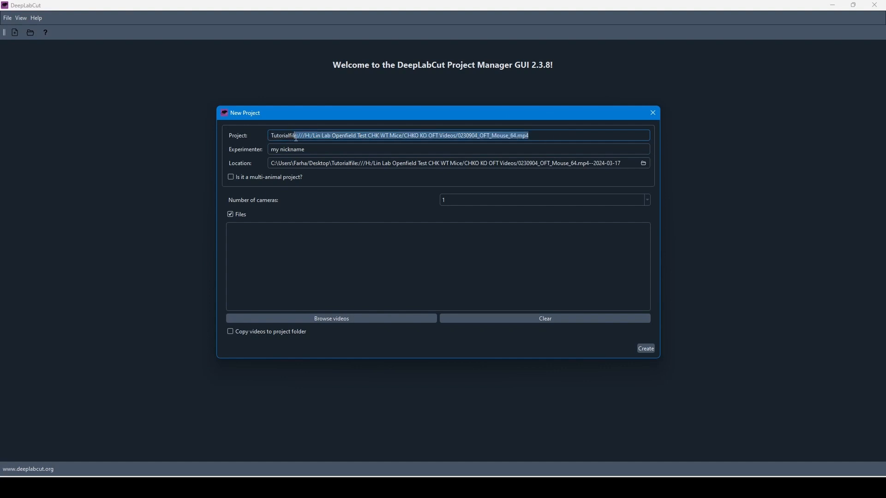
{"action": "key", "text": "BackSpace"}
{"action": "key", "text": "BackSpace"}
{"action": "key", "text": "BackSpace"}
{"action": "key", "text": "BackSpace"}
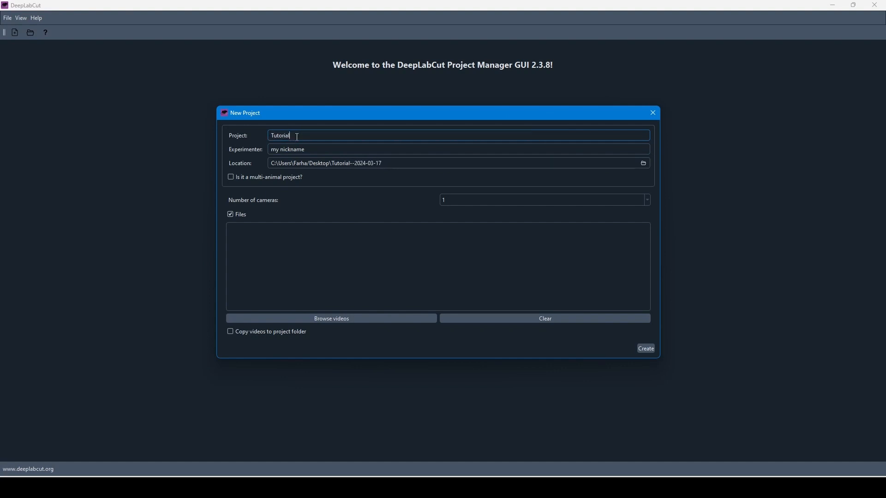
Step: Enter the experimenter's name and set the project location to the DeepLabCut_Full_Tutorial folder in Documents
{"action": "left_click", "coordinate": [363, 145]}
{"action": "type", "text": "Farhan"}
{"action": "left_click", "coordinate": [645, 164]}
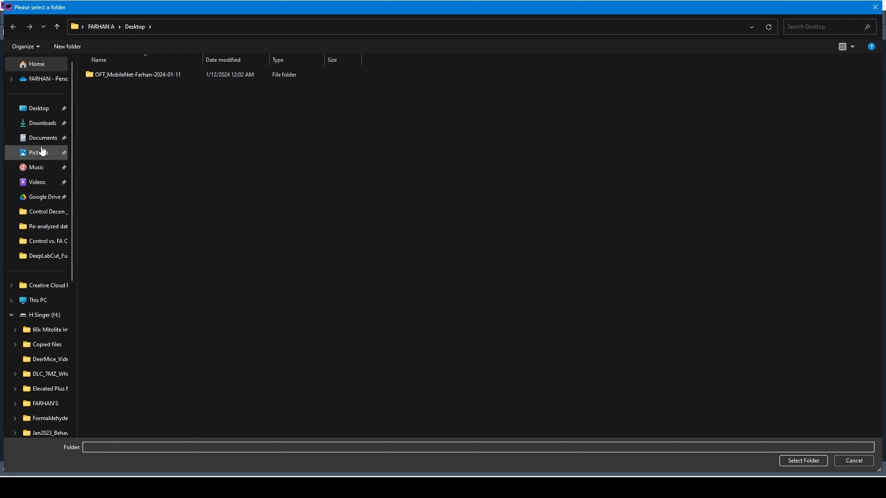
{"action": "left_click", "coordinate": [189, 22]}
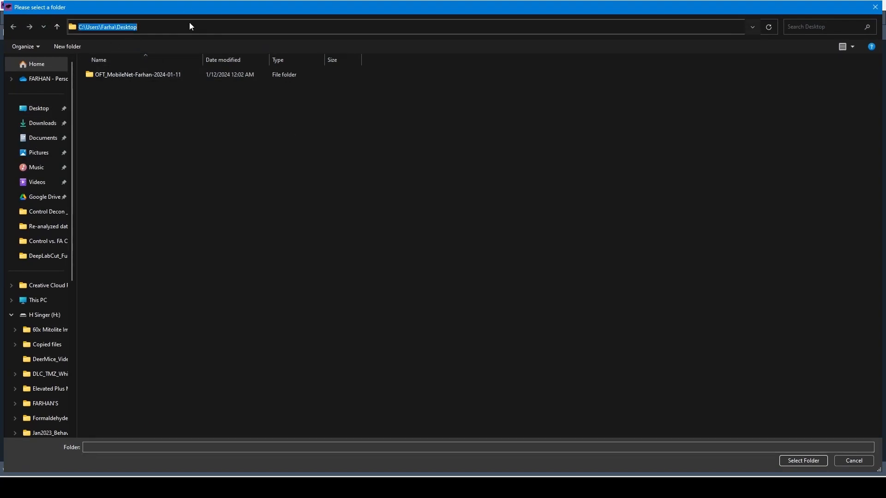
{"action": "type", "text": "\"H:\\Lin Lab Openfield Test CHK WT Mice\\CHK KO OFT Videos\\0230904_OFT_Mouse_64.mp4\""}
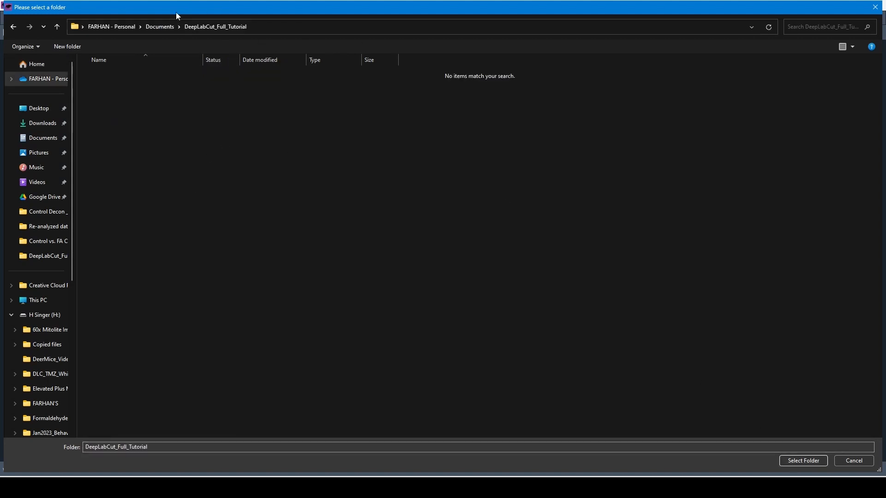
{"action": "left_click", "coordinate": [803, 461]}
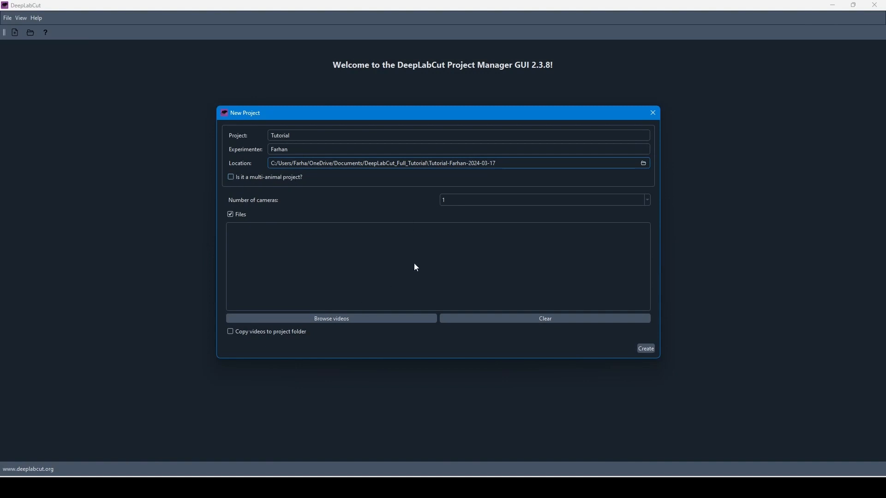
Step: Enable copying videos to the project folder, add the video from DeepLabCut_Full_Tutorial, and create the project
{"action": "left_click", "coordinate": [286, 334]}
{"action": "left_click", "coordinate": [339, 324]}
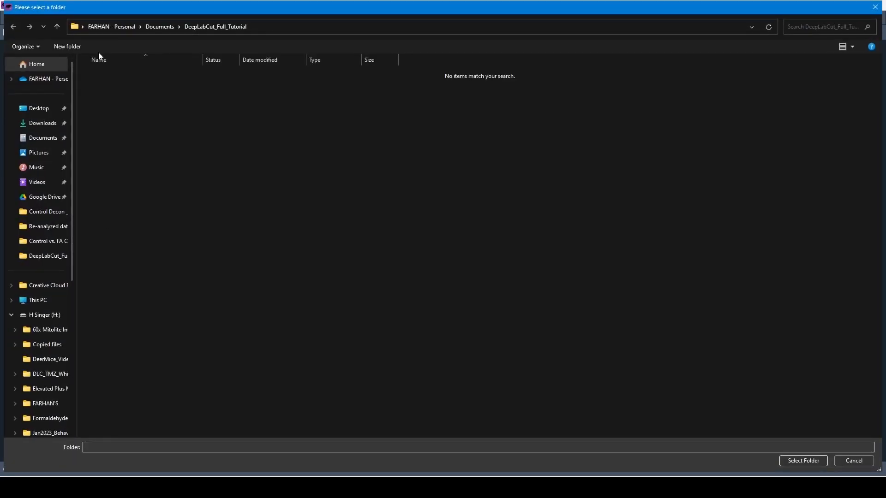
{"action": "left_click", "coordinate": [799, 461]}
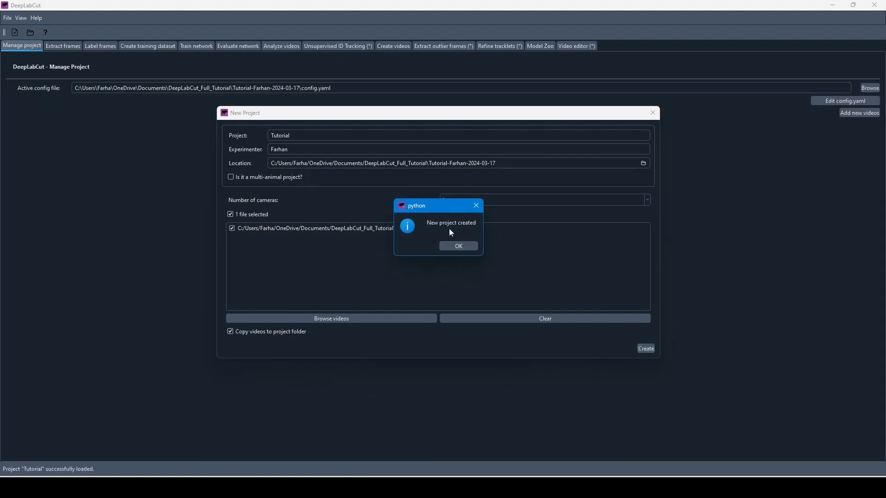
{"action": "left_click_drag", "start_coordinate": [422, 206], "coordinate": [272, 237]}
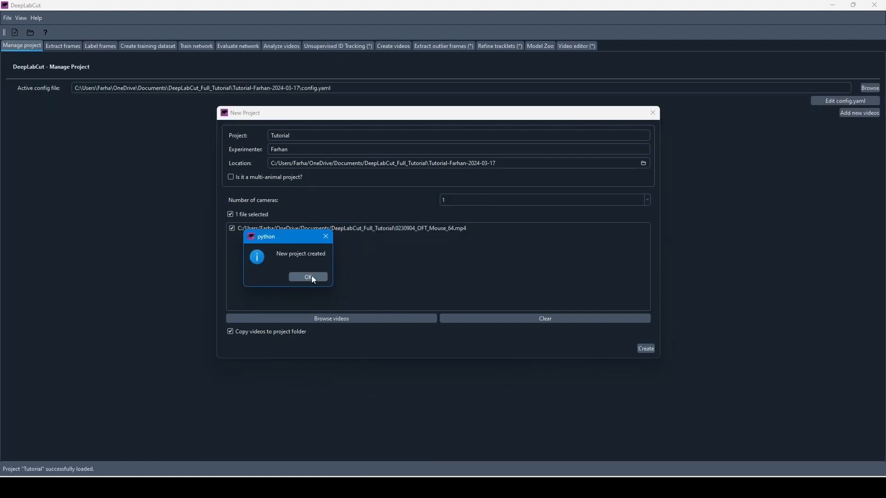
{"action": "left_click", "coordinate": [311, 276]}
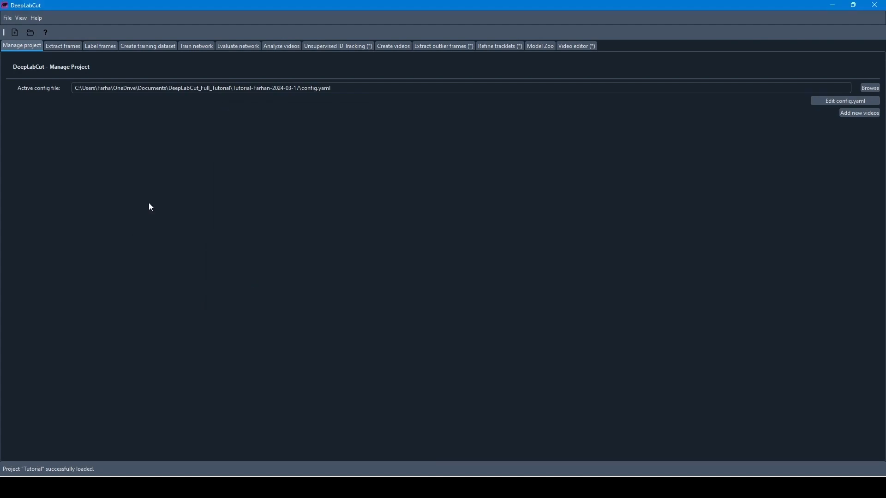
Step: Quit DeepLabCut and open config.yaml from the new Tutorial project folder in Notepad
{"action": "left_click", "coordinate": [882, 3]}
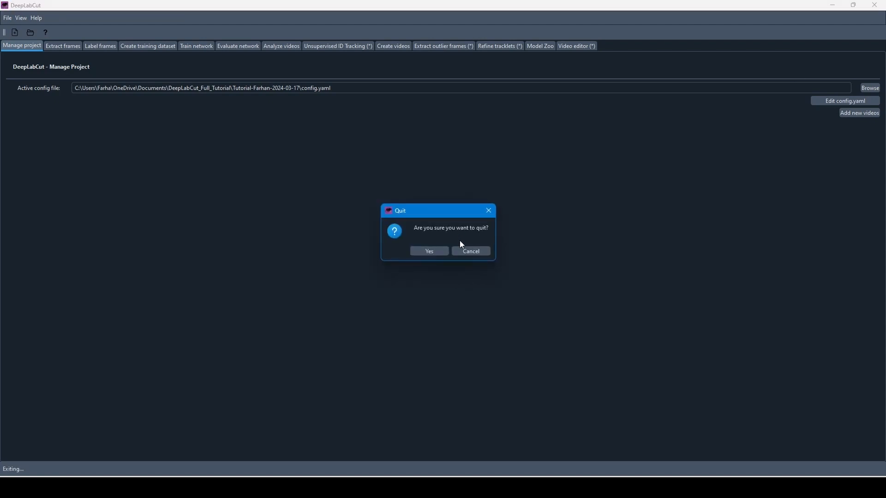
{"action": "left_click", "coordinate": [429, 251]}
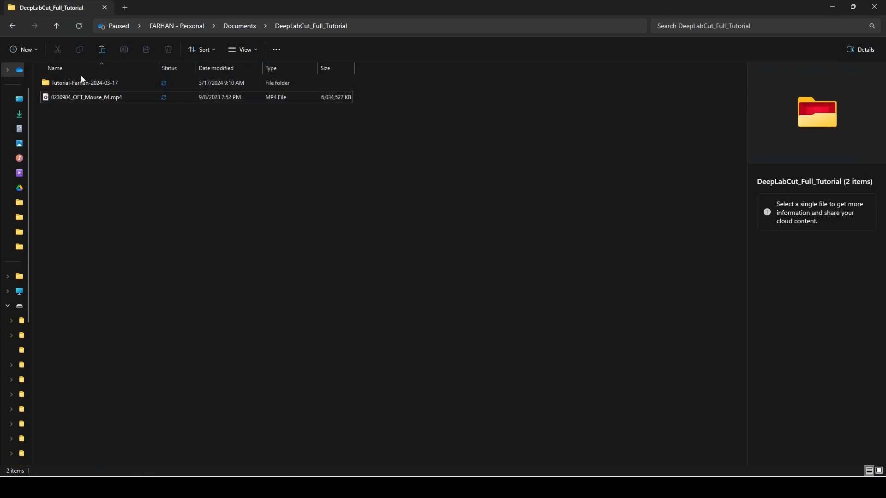
{"action": "double_click", "coordinate": [85, 83]}
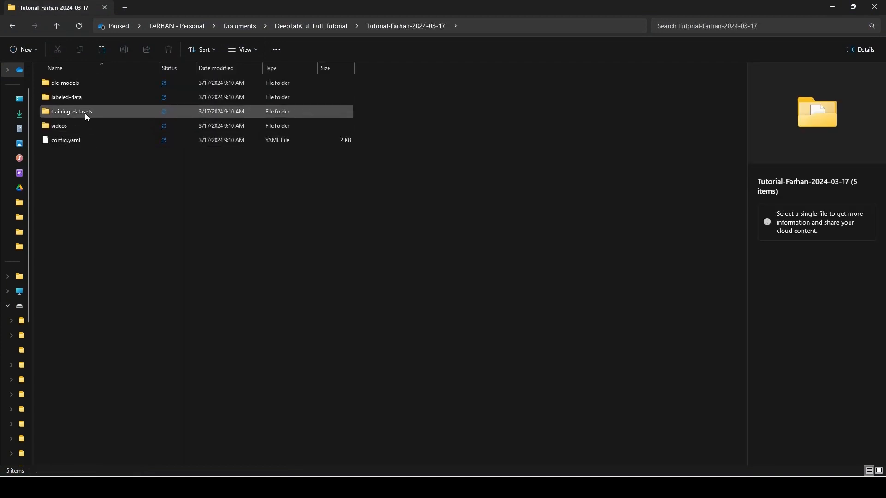
{"action": "left_click", "coordinate": [75, 139]}
{"action": "right_click", "coordinate": [75, 140]}
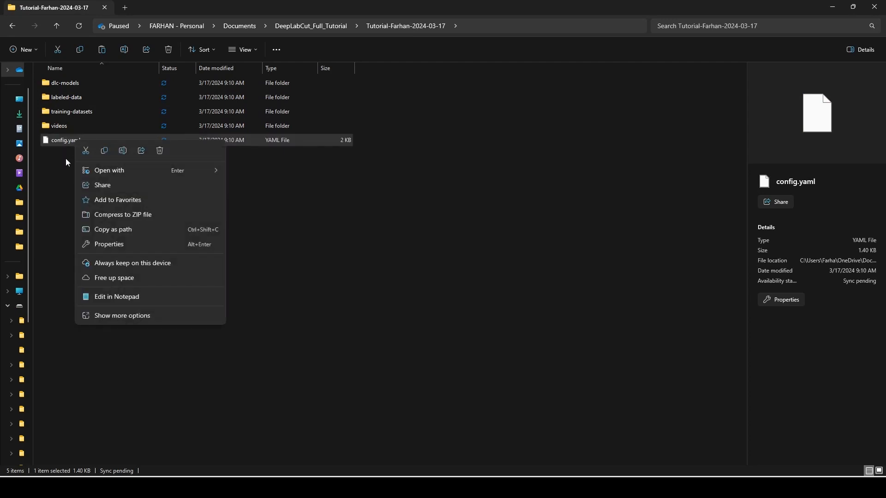
{"action": "mouse_move", "coordinate": [133, 171]}
{"action": "left_click", "coordinate": [272, 187]}
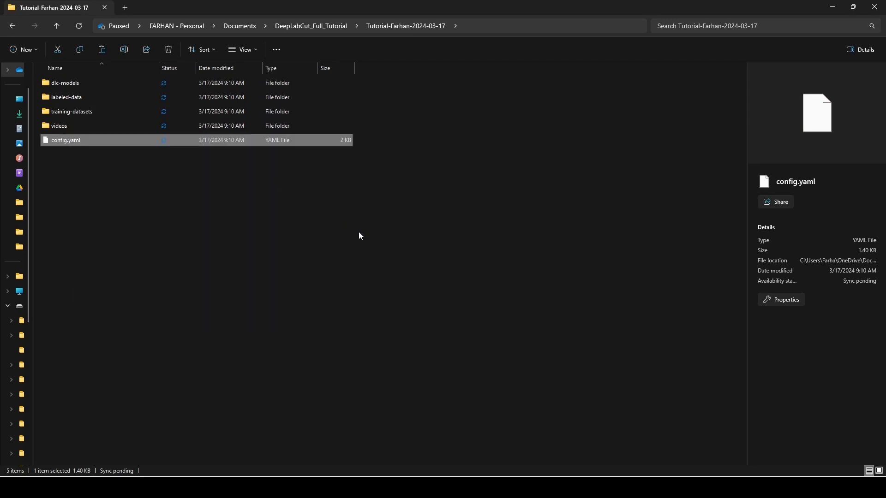
{"action": "double_click", "coordinate": [477, 47]}
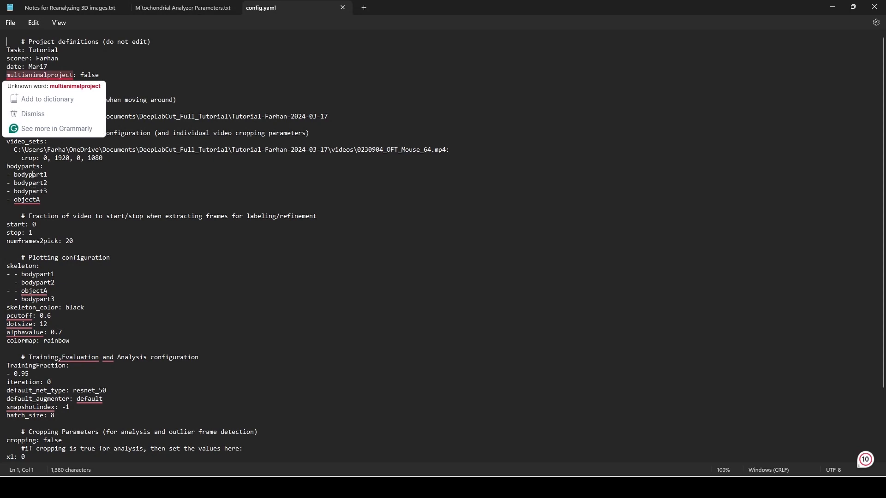
Step: Replace the first two entries in the bodyparts list, bodypart1 and bodypart2, with Nose and Head
{"action": "double_click", "coordinate": [32, 175]}
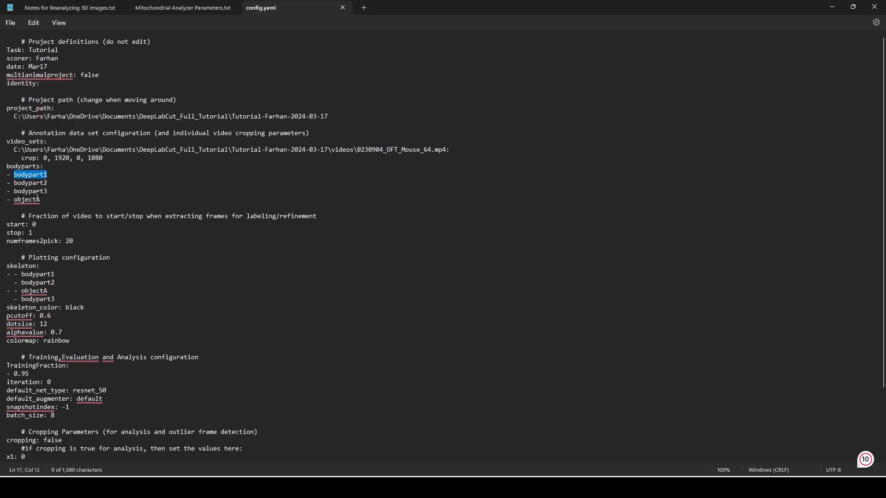
{"action": "left_click", "coordinate": [72, 202]}
{"action": "left_click_drag", "start_coordinate": [74, 198], "coordinate": [2, 176]}
{"action": "double_click", "coordinate": [30, 176]}
{"action": "type", "text": "Nose"}
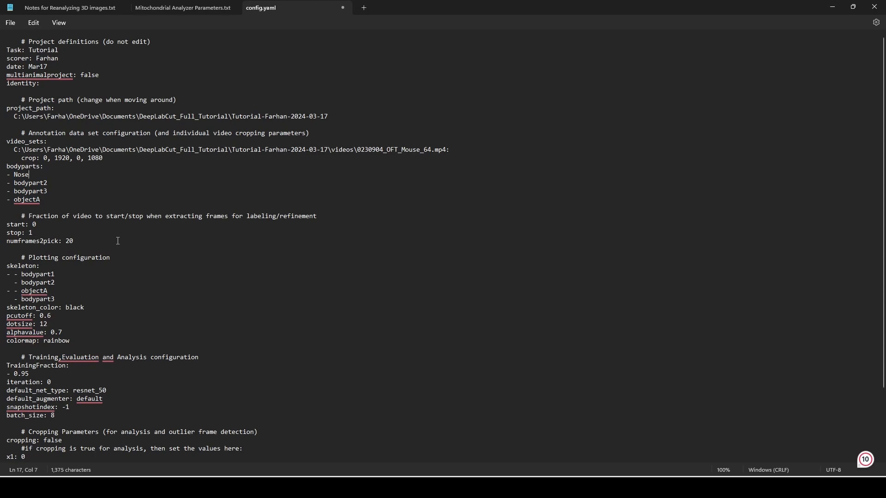
{"action": "key", "text": "Down"}
{"action": "key", "text": "End"}
{"action": "key", "text": "ctrl+shift+Left"}
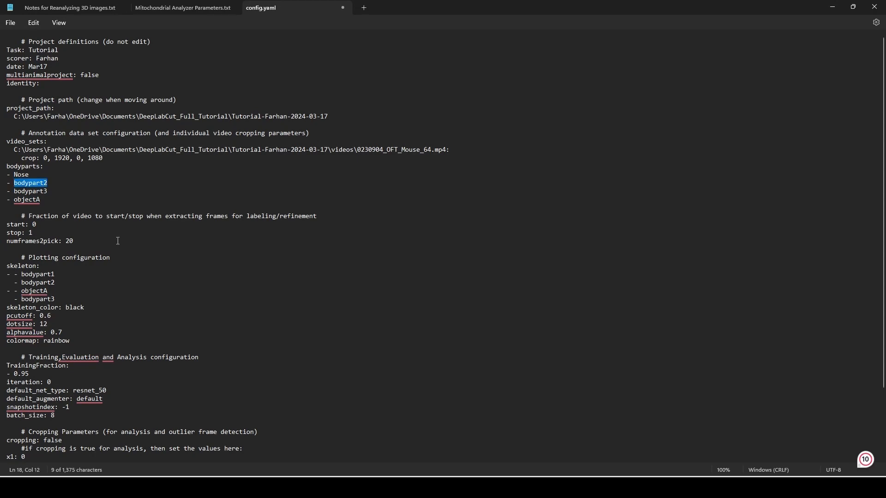
{"action": "type", "text": "Head"}
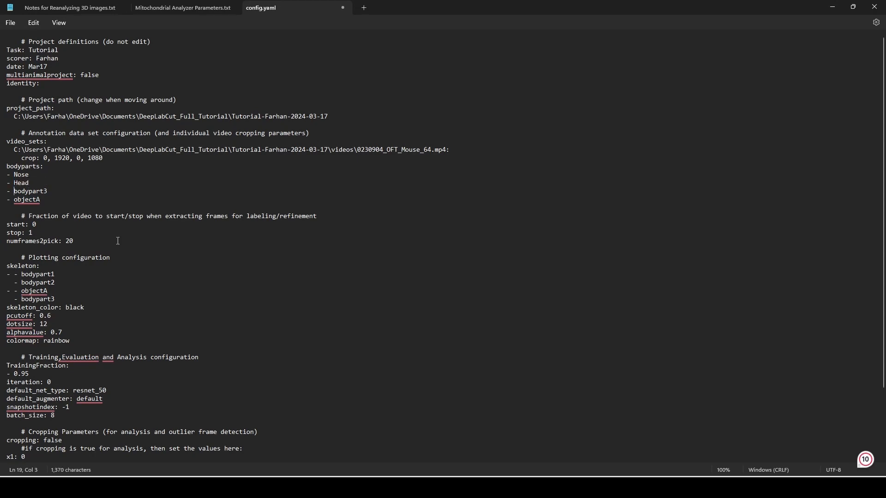
Step: Replace the last two entries in the bodyparts list, bodypart3 and objectA, with Thorax and TailBase
{"action": "key", "text": "shift+End"}
{"action": "type", "text": "Thorax"}
{"action": "key", "text": "Right"}
{"action": "key", "text": "shift+End"}
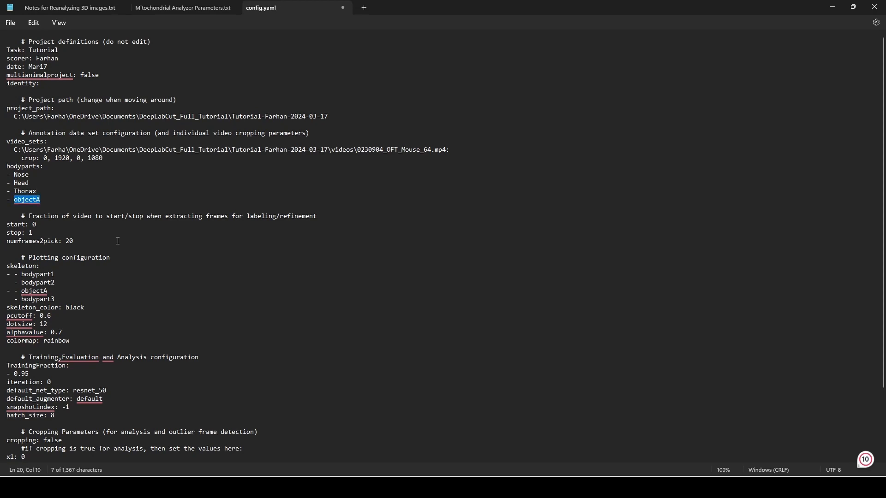
{"action": "type", "text": "Tail"}
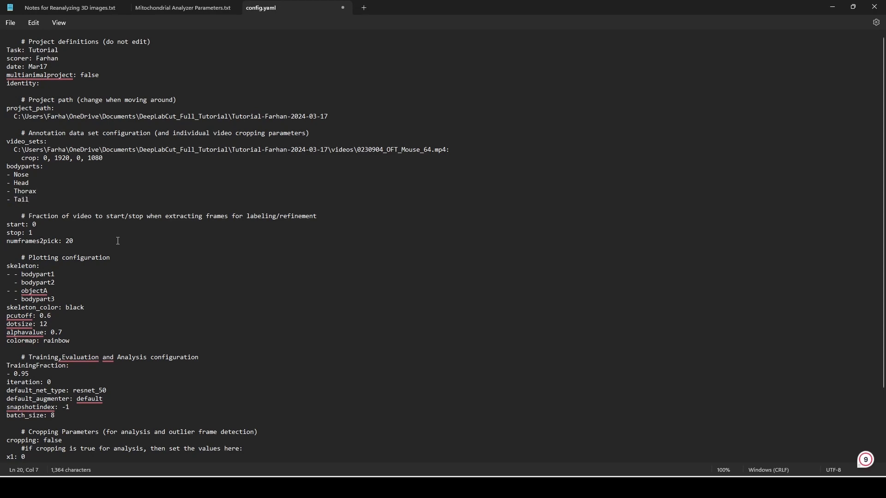
{"action": "type", "text": "Base"}
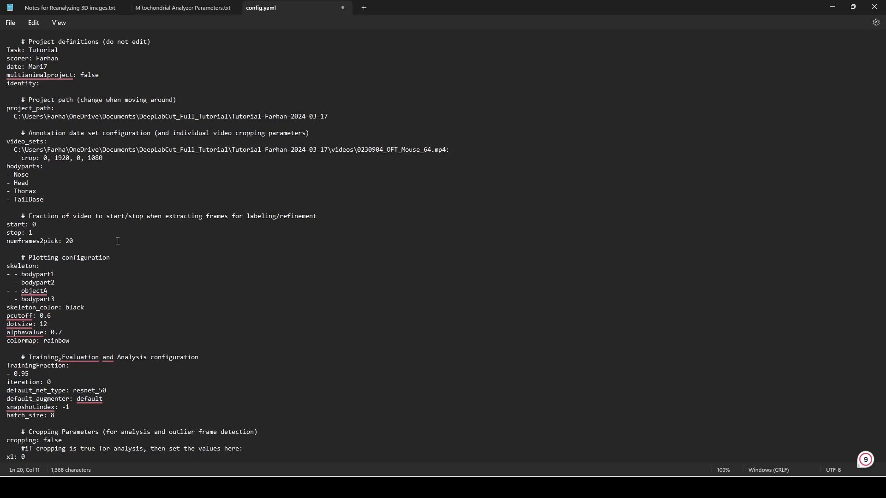
Step: Set numframes2pick to 40 in the frame extraction settings
{"action": "left_click", "coordinate": [118, 241]}
{"action": "key", "text": "BackSpace"}
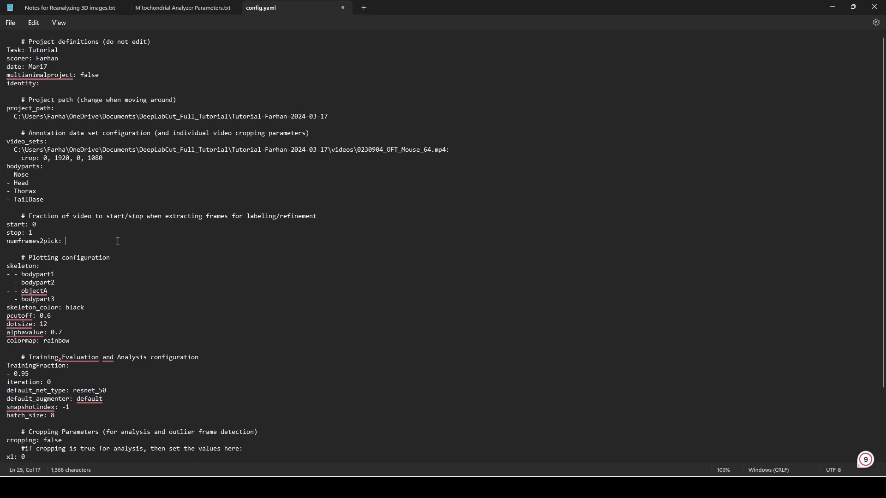
{"action": "type", "text": "40"}
{"action": "left_click_drag", "start_coordinate": [80, 240], "coordinate": [7, 243]}
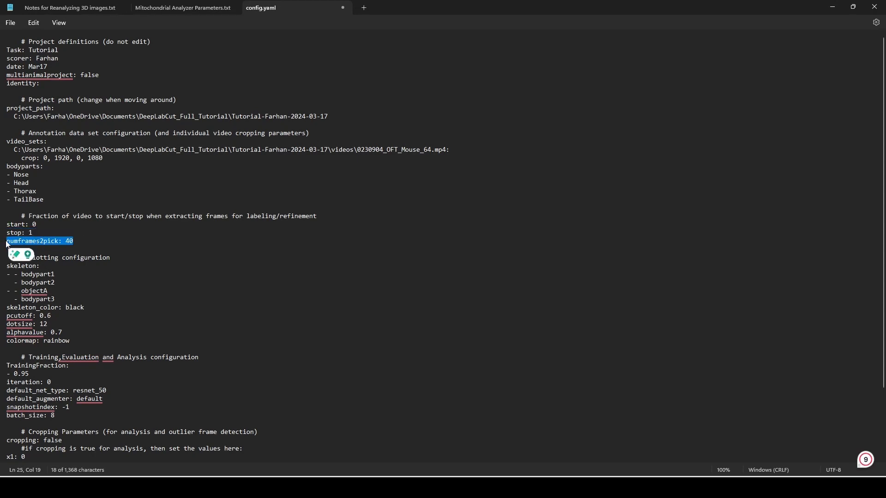
Step: Replace bodypart1 and bodypart2 in the first skeleton pair with Nose and Head
{"action": "left_click", "coordinate": [55, 280]}
{"action": "double_click", "coordinate": [44, 276]}
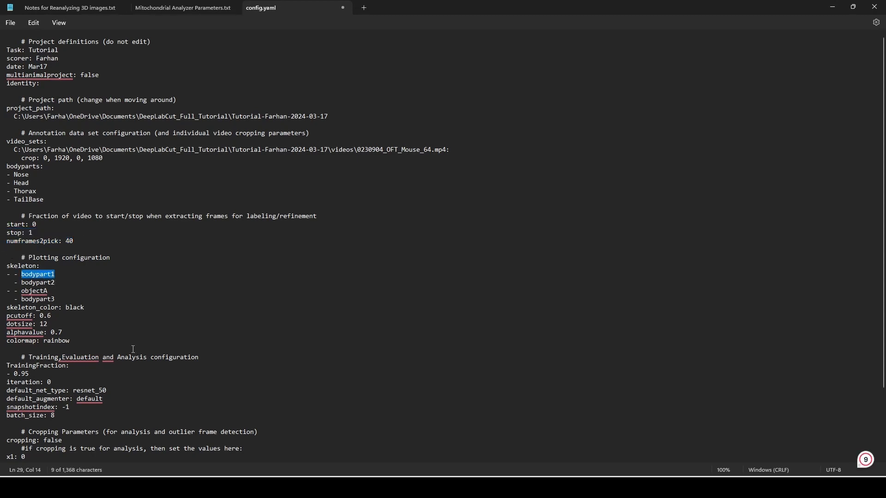
{"action": "type", "text": "Nose"}
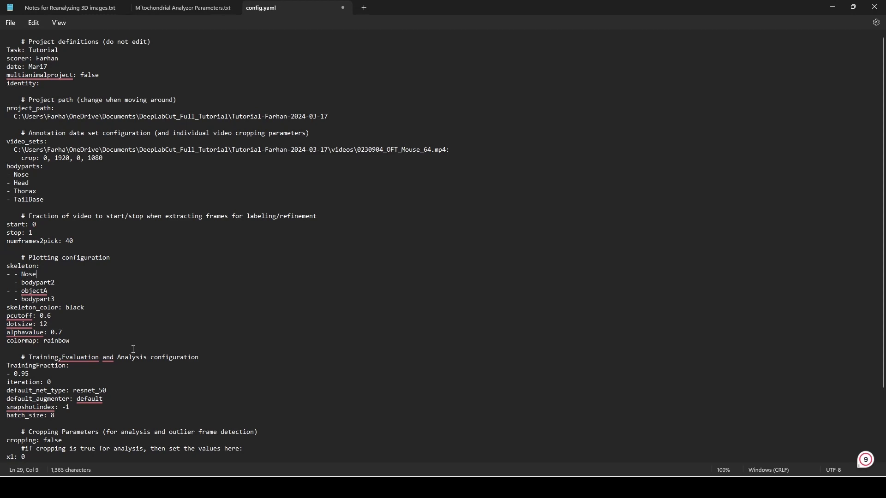
{"action": "key", "text": "shift+End"}
{"action": "type", "text": "Head"}
Step: Replace objectA and bodypart3 in the second skeleton pair with Head and Thorax
{"action": "key", "text": "Down"}
{"action": "key", "text": "shift+End"}
{"action": "type", "text": "Head"}
{"action": "key", "text": "Down"}
{"action": "key", "text": "shift+End"}
{"action": "type", "text": "THorax"}
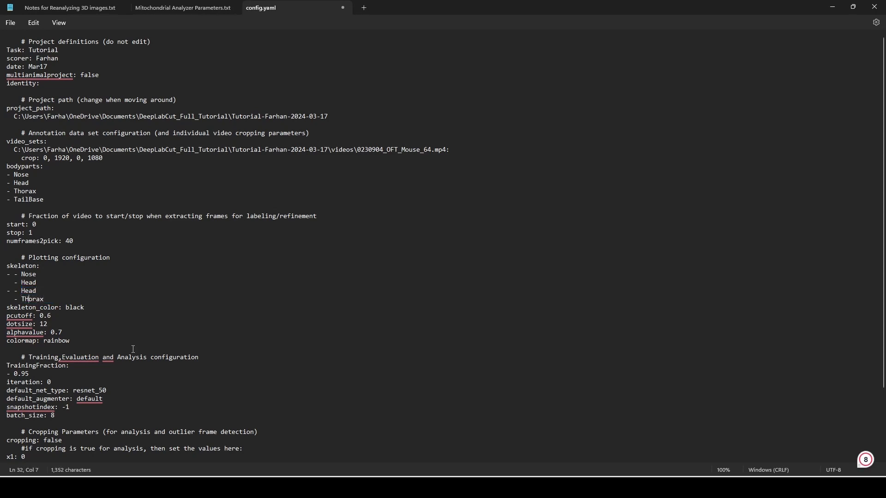
{"action": "key", "text": "BackSpace"}
{"action": "type", "text": "h"}
Step: Copy the Head–Thorax skeleton pair and paste it directly below as a third pair
{"action": "key", "text": "End"}
{"action": "key", "text": "shift+Up"}
{"action": "key", "text": "shift+Up"}
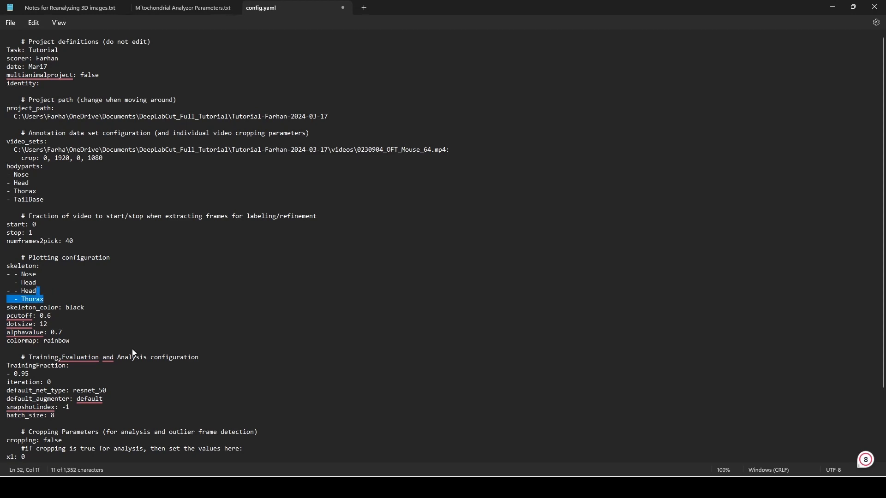
{"action": "key", "text": "shift+Right"}
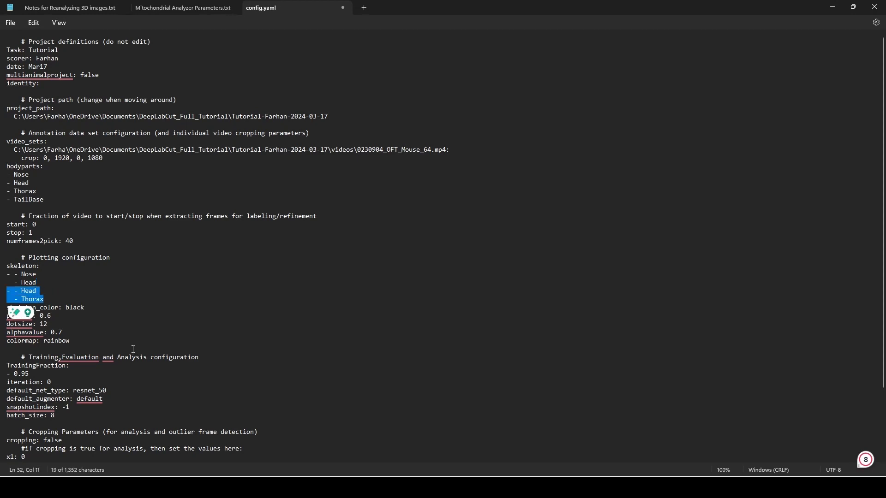
{"action": "key", "text": "ctrl+c"}
{"action": "key", "text": "End"}
{"action": "key", "text": "Return"}
{"action": "key", "text": "ctrl+v"}
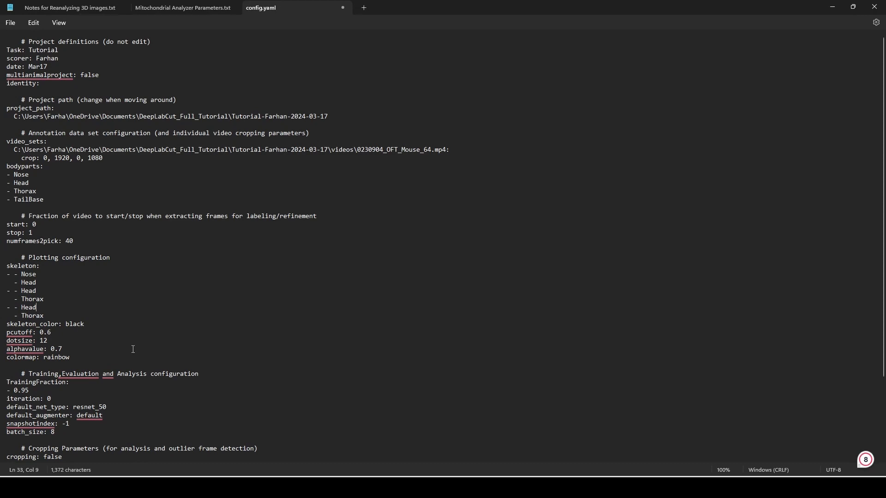
Step: Change the third skeleton pair to Thorax and Nose, and paste another Head–Thorax pair below it
{"action": "key", "text": "ctrl+shift+Left"}
{"action": "type", "text": "Thoax"}
{"action": "key", "text": "Left"}
{"action": "key", "text": "Left"}
{"action": "type", "text": "r"}
{"action": "key", "text": "ctrl+shift+Right"}
{"action": "type", "text": "Nose"}
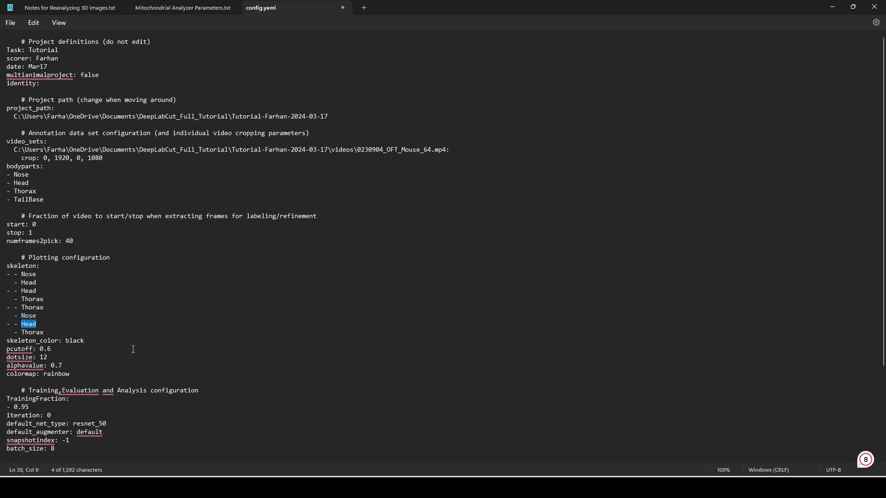
Step: Change the fourth skeleton pair to Thorax and TailBase
{"action": "type", "text": "Thorax"}
{"action": "key", "text": "ctrl+shift+Left"}
{"action": "type", "text": "TailBase"}
Step: Set pcutoff to 0.7 and dotsize to 6 in the plotting configuration
{"action": "key", "text": "BackSpace"}
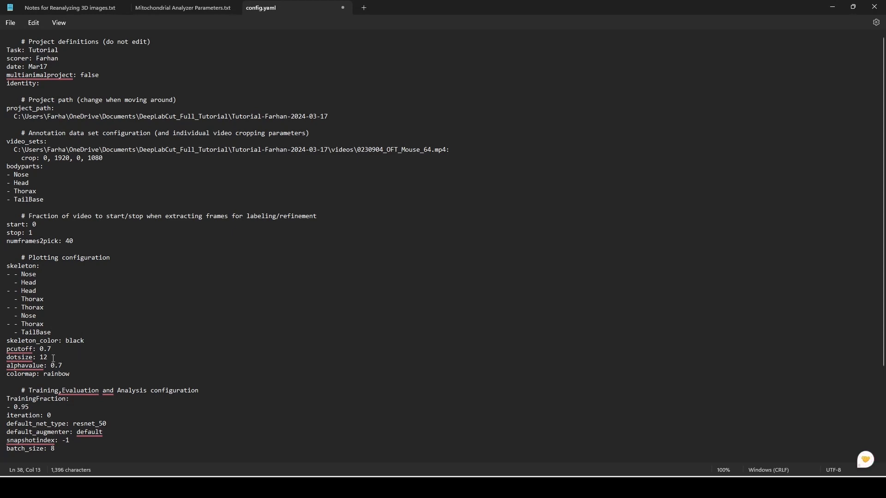
{"action": "key", "text": "BackSpace"}
{"action": "key", "text": "BackSpace"}
{"action": "type", "text": "8"}
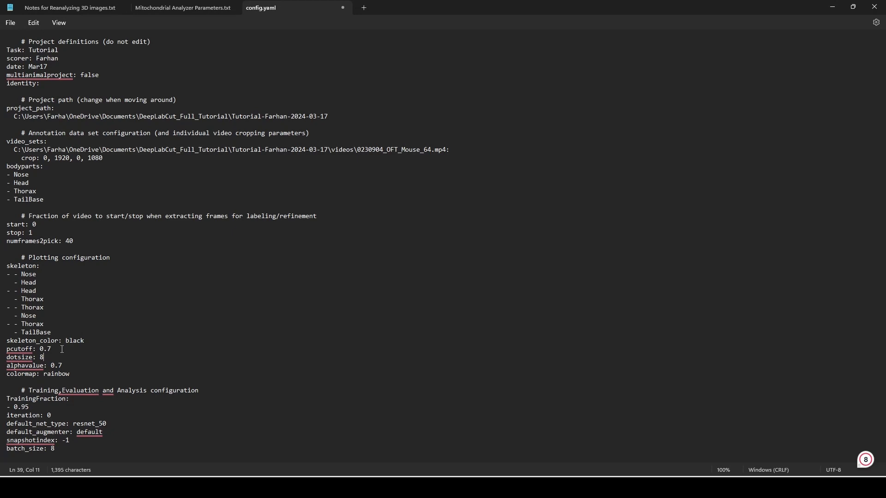
{"action": "key", "text": "BackSpace"}
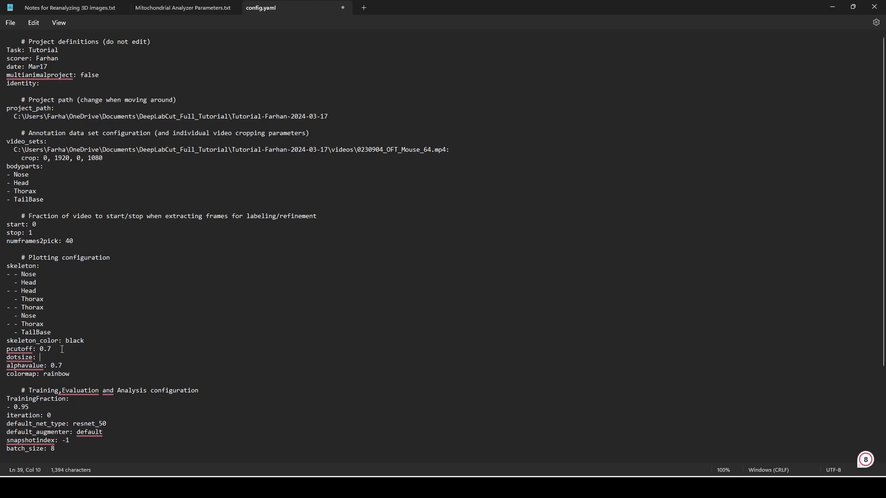
{"action": "type", "text": "6"}
Step: Set alphavalue to 0.5 in the plotting configuration
{"action": "left_click", "coordinate": [68, 361]}
{"action": "key", "text": "BackSpace"}
{"action": "type", "text": "5"}
{"action": "left_click", "coordinate": [84, 373]}
{"action": "scroll", "coordinate": [133, 421], "scroll_direction": "down", "scroll_amount": 1}
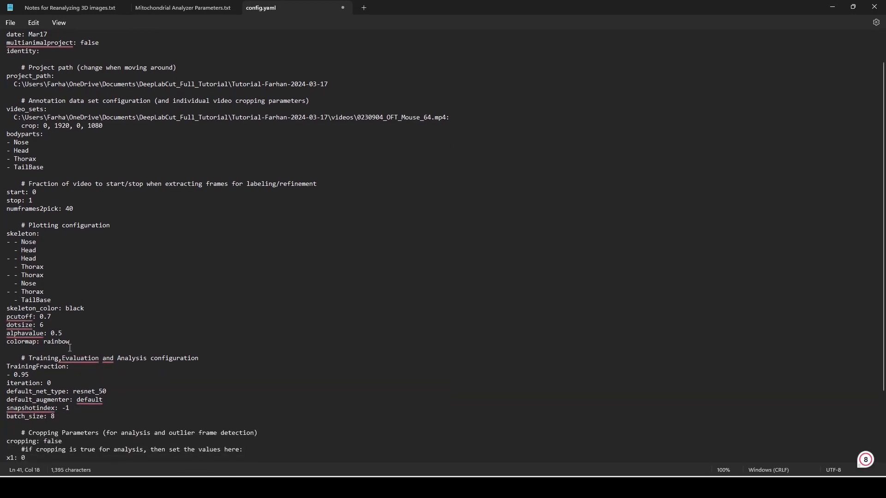
Step: Set TrainingFraction to 0.90 and default_net_type to resnet_101 in the training configuration
{"action": "left_click", "coordinate": [46, 375]}
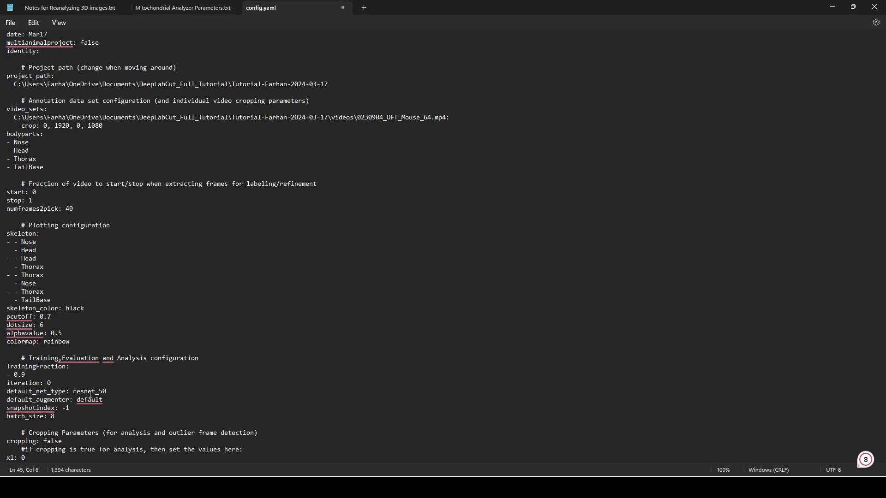
{"action": "type", "text": "0"}
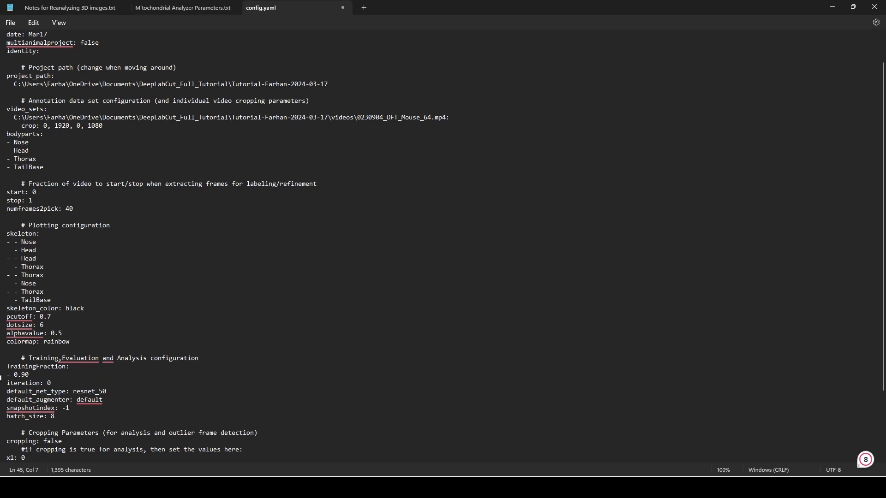
{"action": "double_click", "coordinate": [22, 374]}
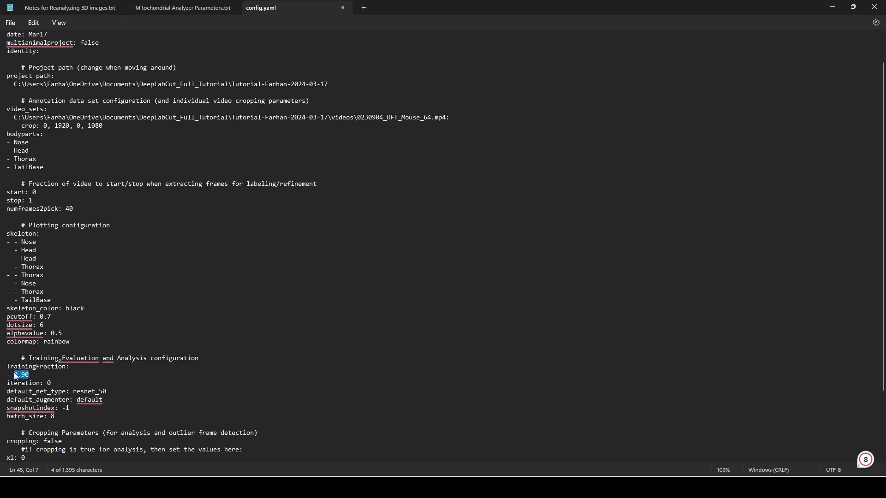
{"action": "left_click", "coordinate": [46, 376]}
{"action": "scroll", "coordinate": [106, 386], "scroll_direction": "down", "scroll_amount": 1}
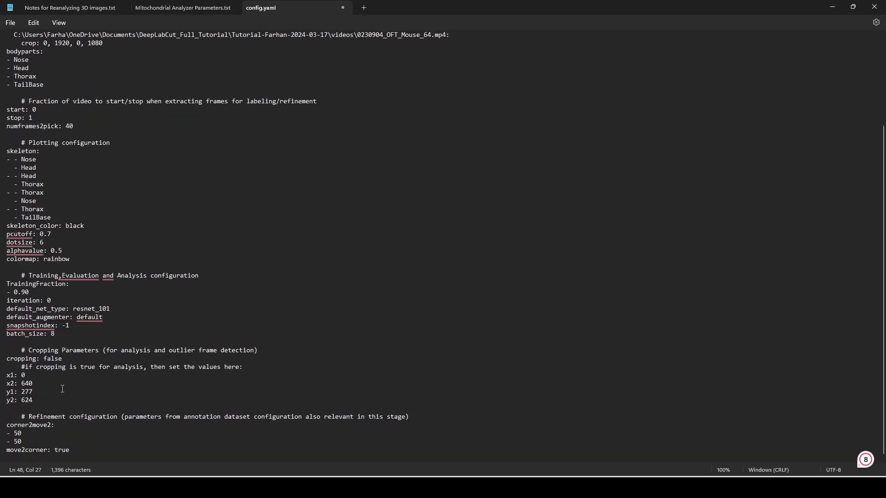
Step: Save config.yaml, look over its path, cropping and refinement sections, and close the text editor
{"action": "scroll", "coordinate": [95, 200], "scroll_direction": "up", "scroll_amount": 5}
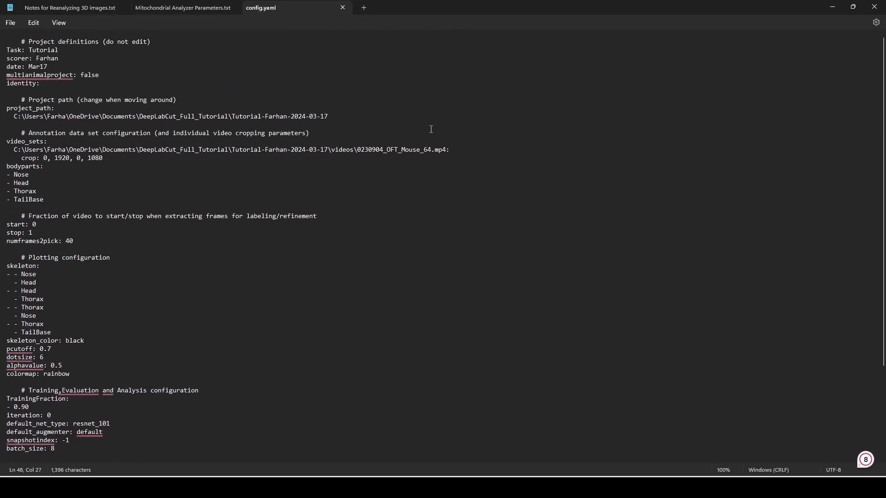
{"action": "mouse_move", "coordinate": [456, 146]}
{"action": "left_mouse_down"}
{"action": "mouse_move", "coordinate": [9, 155]}
{"action": "mouse_move", "coordinate": [50, 142]}
{"action": "mouse_move", "coordinate": [15, 134]}
{"action": "mouse_move", "coordinate": [7, 100]}
{"action": "left_mouse_up"}
{"action": "scroll", "coordinate": [32, 404], "scroll_direction": "down", "scroll_amount": 5}
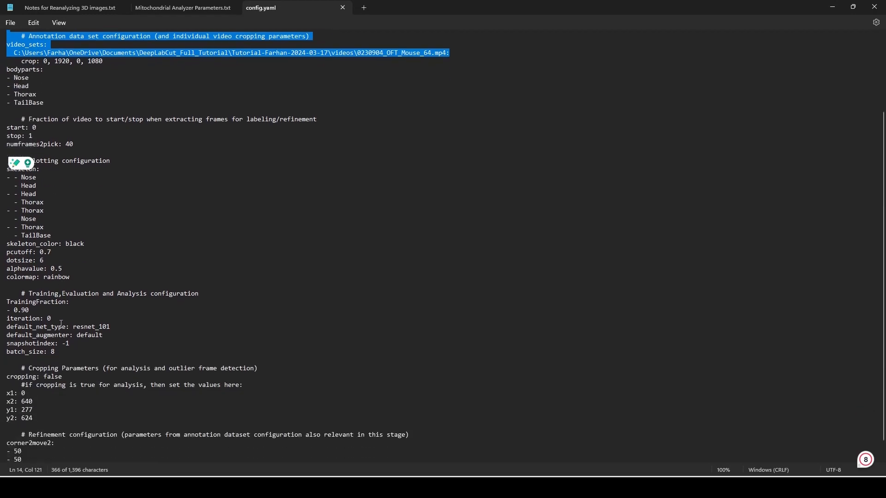
{"action": "left_click_drag", "start_coordinate": [32, 401], "coordinate": [4, 352]}
{"action": "left_click_drag", "start_coordinate": [70, 450], "coordinate": [18, 417]}
{"action": "left_click", "coordinate": [874, 6]}
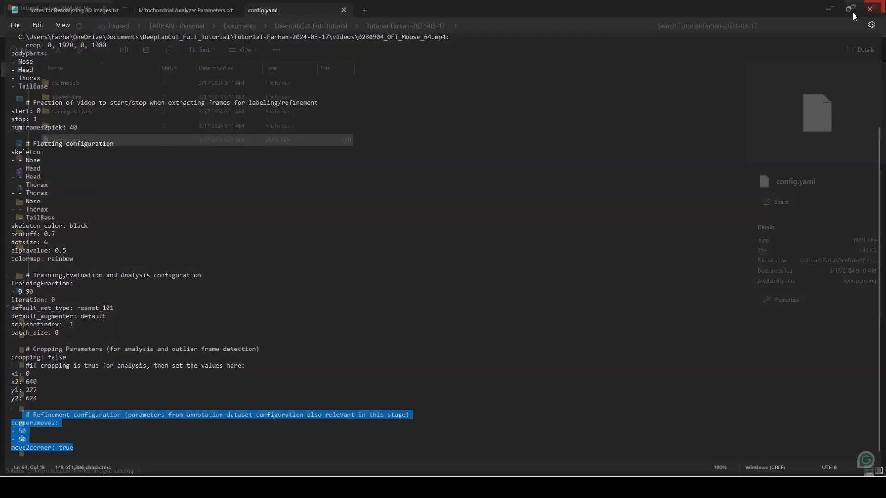
Step: Switch to the command prompt, start ipython in the DEEPLABCUT environment and import deeplabcut
{"action": "type", "text": "ipython"}
{"action": "key", "text": "Return"}
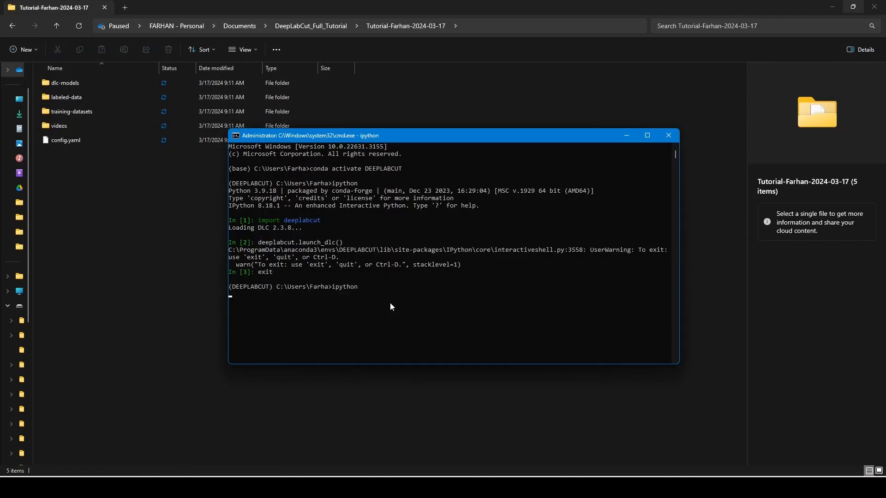
{"action": "type", "text": "import"}
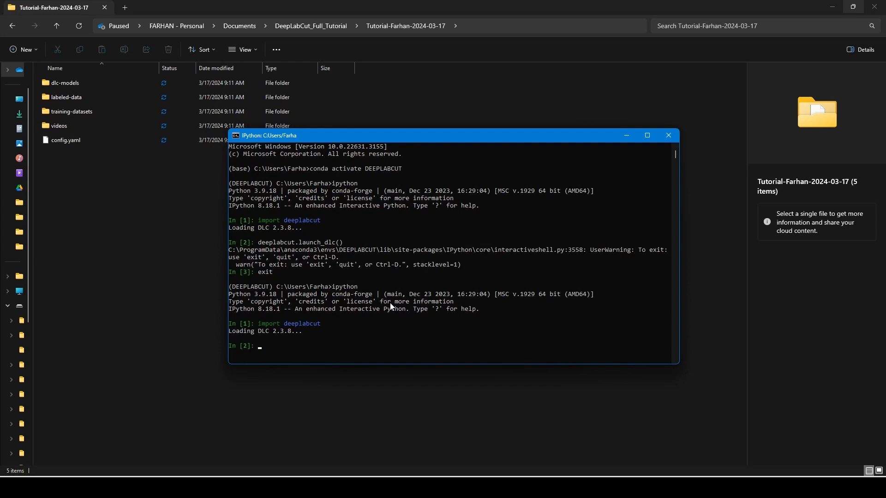
Step: Run deeplabcut.launch_dlc() and load the Tutorial project's config.yaml from the DeepLabCut_Full_Tutorial folder in Documents
{"action": "type", "text": "deeplabcut.launch_dlc()"}
{"action": "key", "text": "Return"}
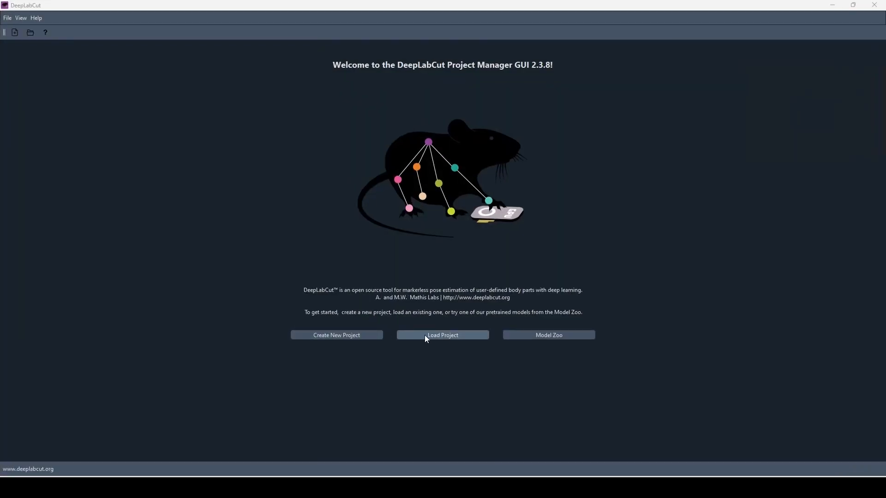
{"action": "left_click", "coordinate": [423, 337]}
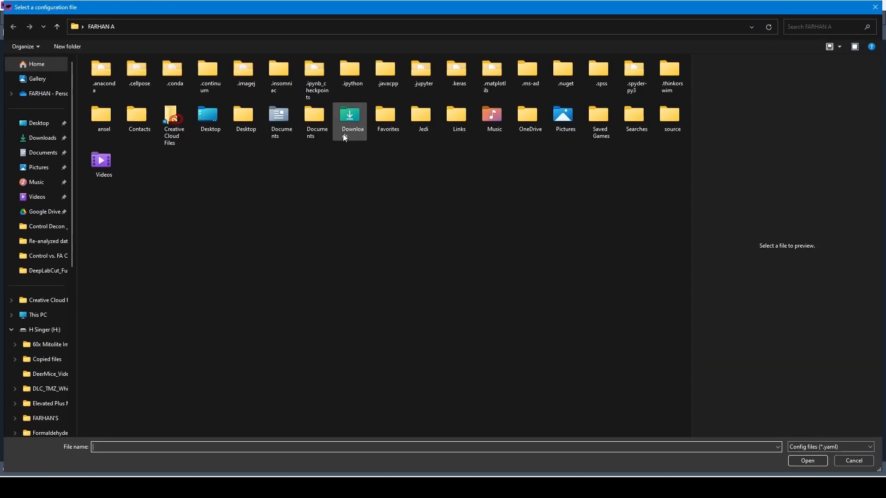
{"action": "left_click", "coordinate": [44, 158]}
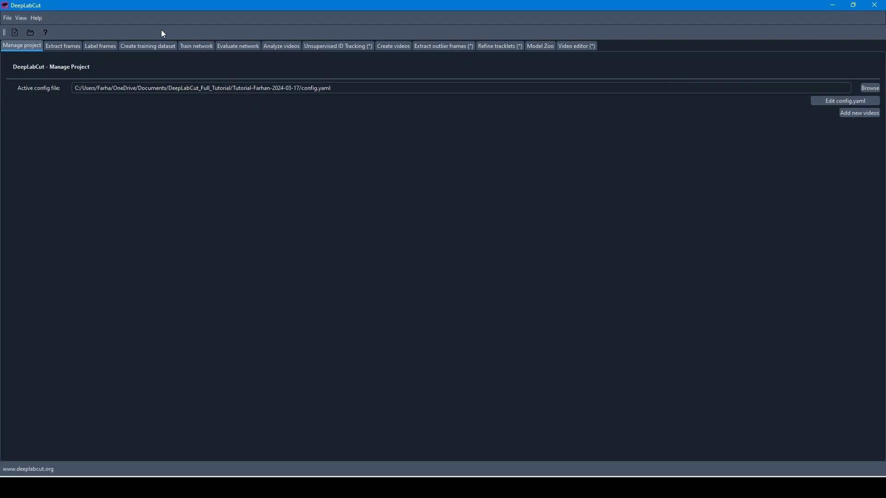
Step: Extract the video's frames with the automatic method, kmeans algorithm and cropping disabled, and dismiss the completion message
{"action": "left_click", "coordinate": [65, 48]}
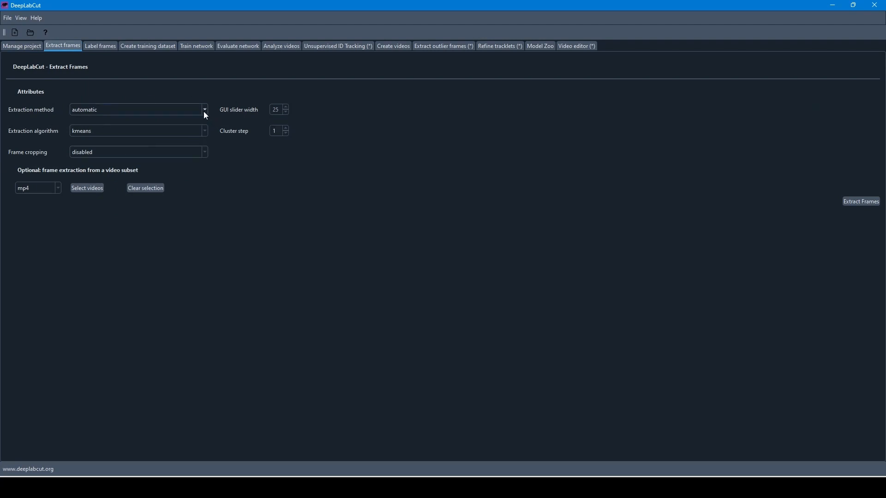
{"action": "left_click", "coordinate": [860, 203]}
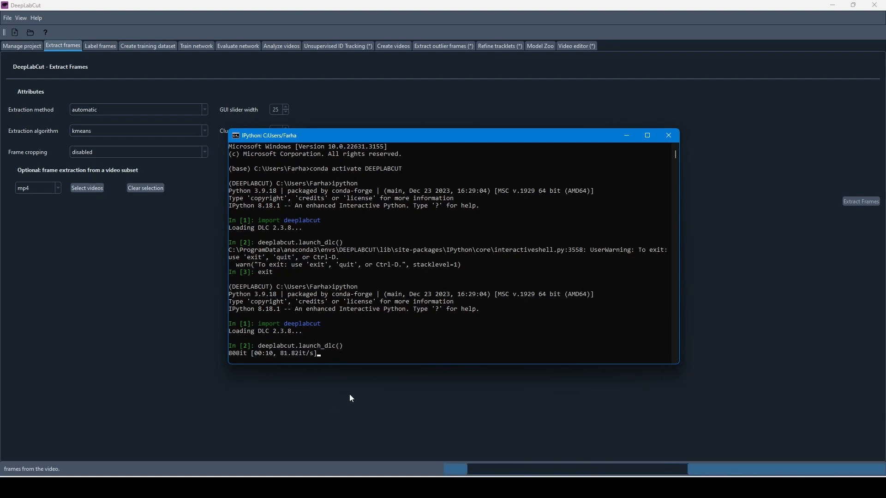
{"action": "scroll", "coordinate": [419, 291], "scroll_direction": "up", "scroll_amount": 15}
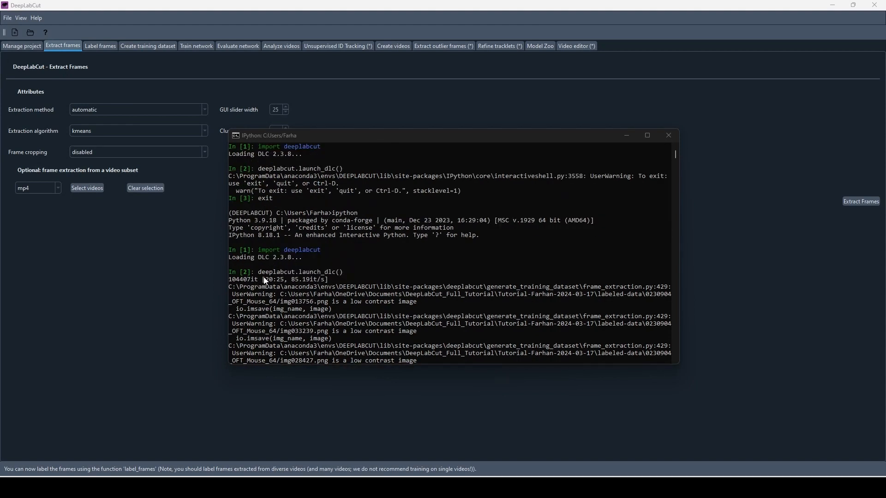
{"action": "left_click", "coordinate": [338, 281]}
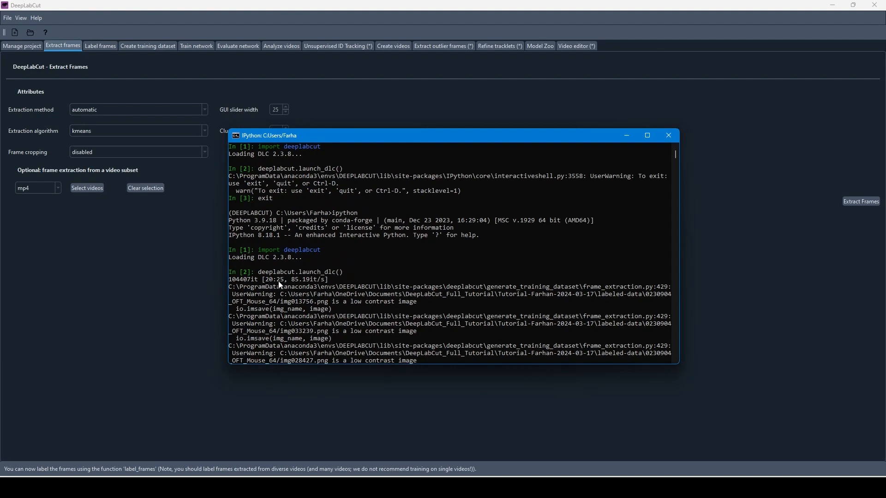
{"action": "left_click_drag", "start_coordinate": [397, 137], "coordinate": [376, 153]}
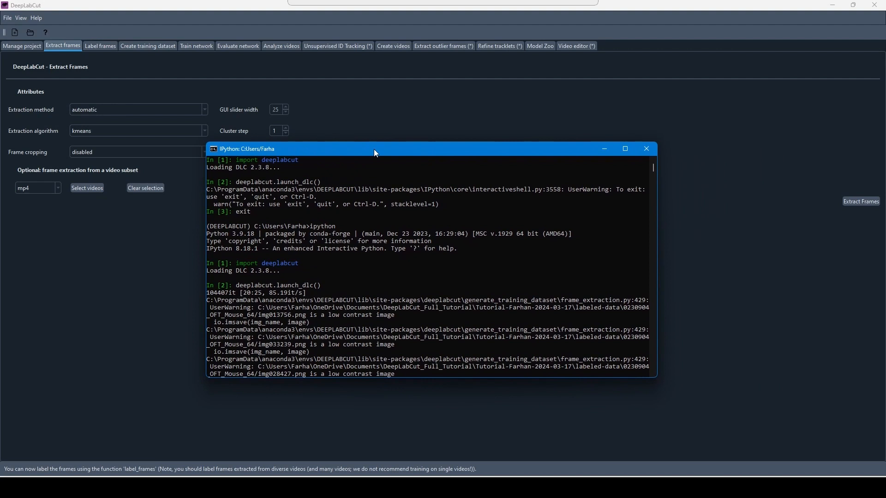
{"action": "left_click", "coordinate": [503, 243]}
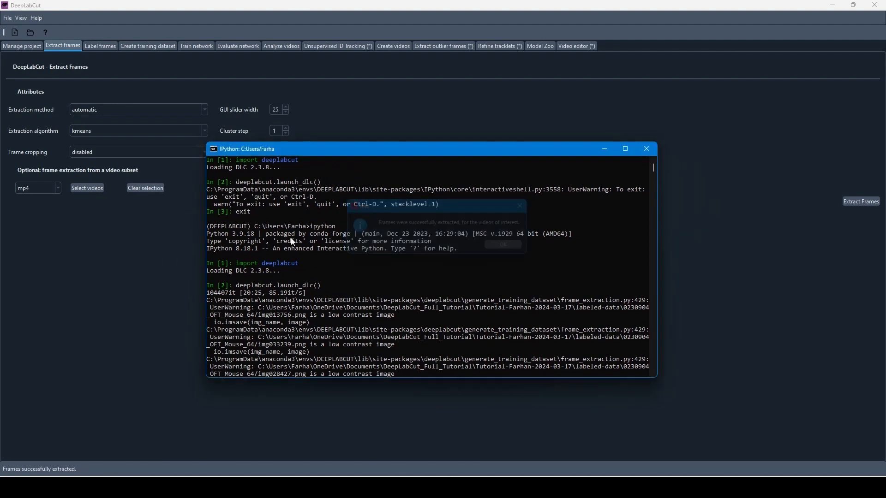
Step: Open the 0230904_OFT_Mouse_64 labeled-data folder for frame labeling and get past the napari walkthrough tips
{"action": "left_click", "coordinate": [95, 46]}
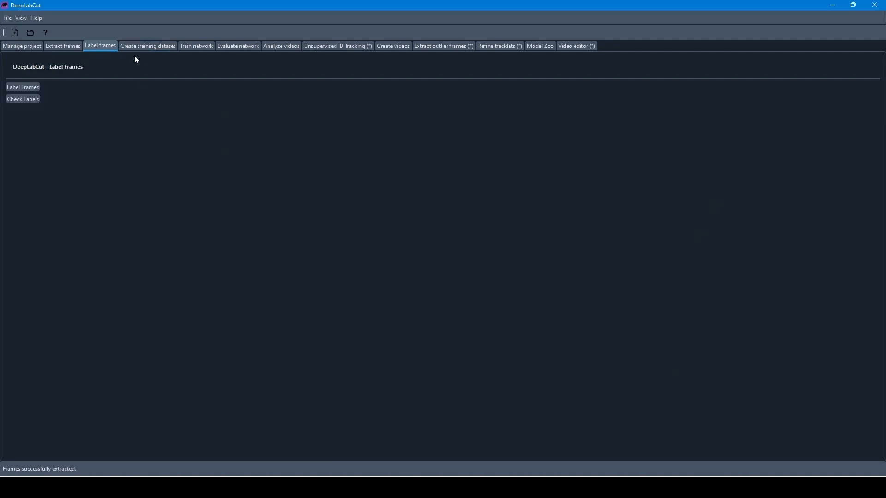
{"action": "left_click", "coordinate": [27, 87]}
{"action": "double_click", "coordinate": [149, 74]}
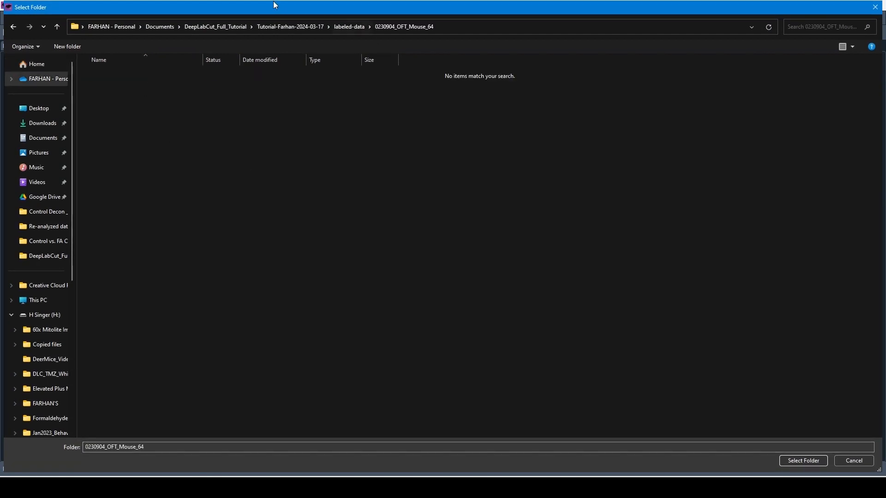
{"action": "left_click", "coordinate": [802, 461]}
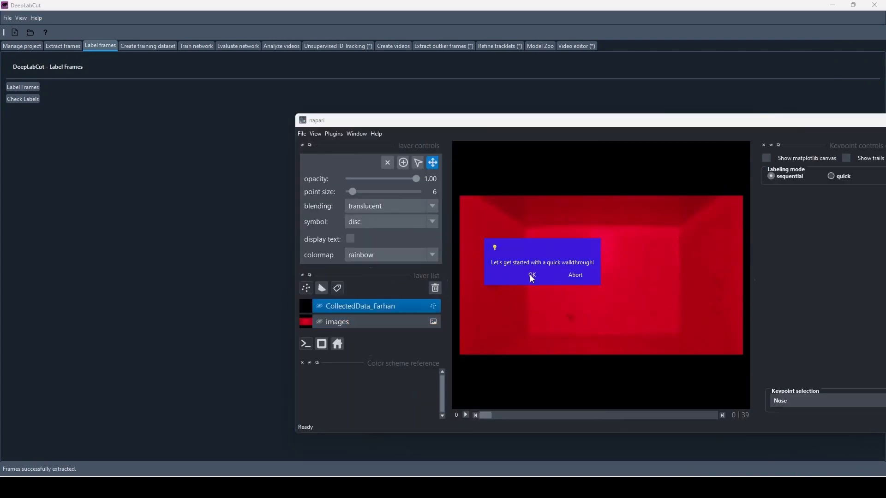
{"action": "left_click", "coordinate": [532, 276]}
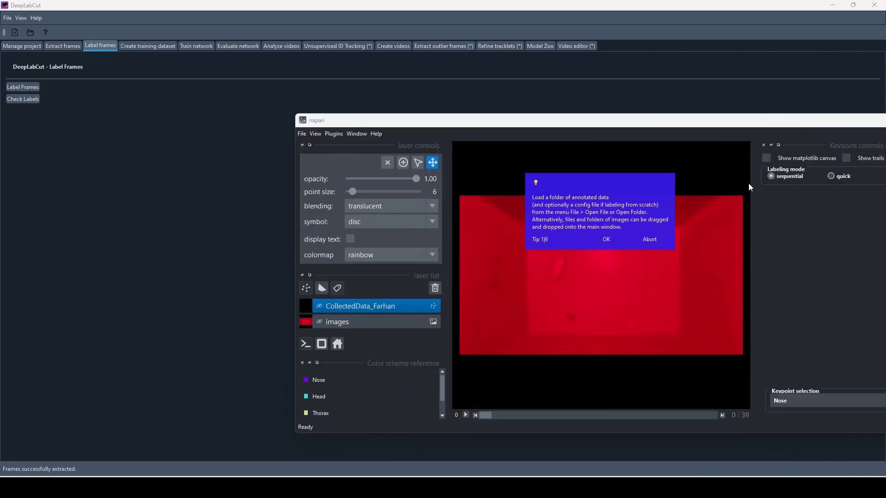
{"action": "left_click", "coordinate": [607, 239]}
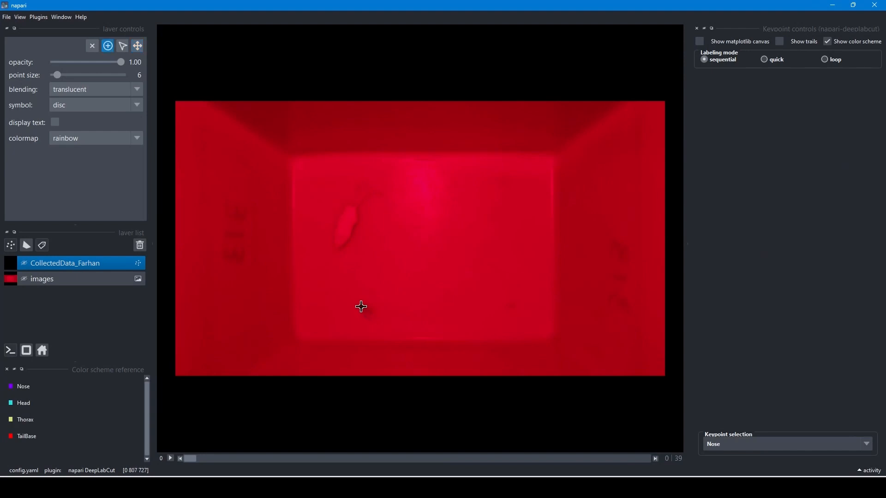
Step: Examine the mouse in the first frame and the body parts available for keypoint selection, keeping Nose selected
{"action": "scroll", "coordinate": [369, 207], "scroll_direction": "up", "scroll_amount": 2}
{"action": "scroll", "coordinate": [331, 278], "scroll_direction": "up", "scroll_amount": 3}
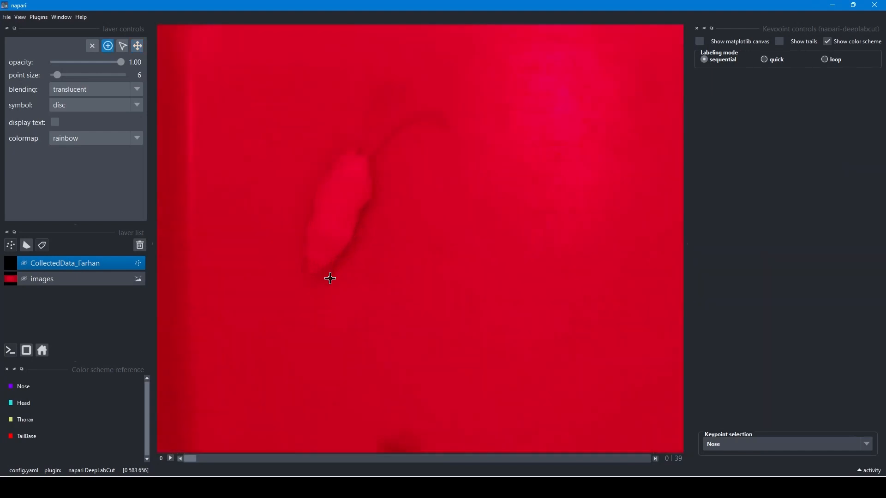
{"action": "scroll", "coordinate": [329, 279], "scroll_direction": "up", "scroll_amount": 1}
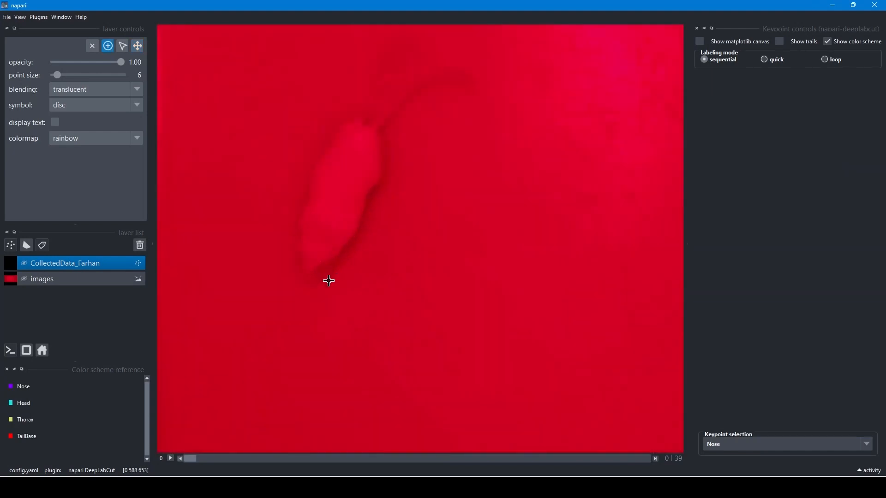
{"action": "left_click", "coordinate": [721, 444]}
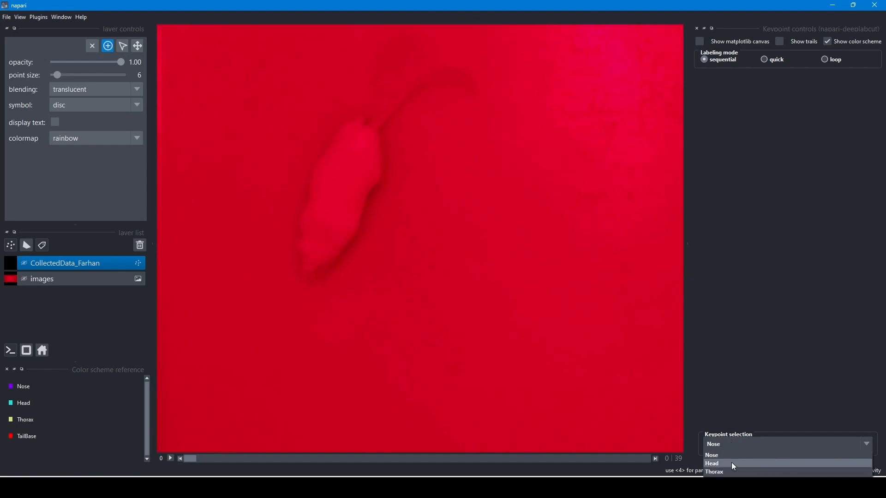
{"action": "left_click", "coordinate": [728, 378]}
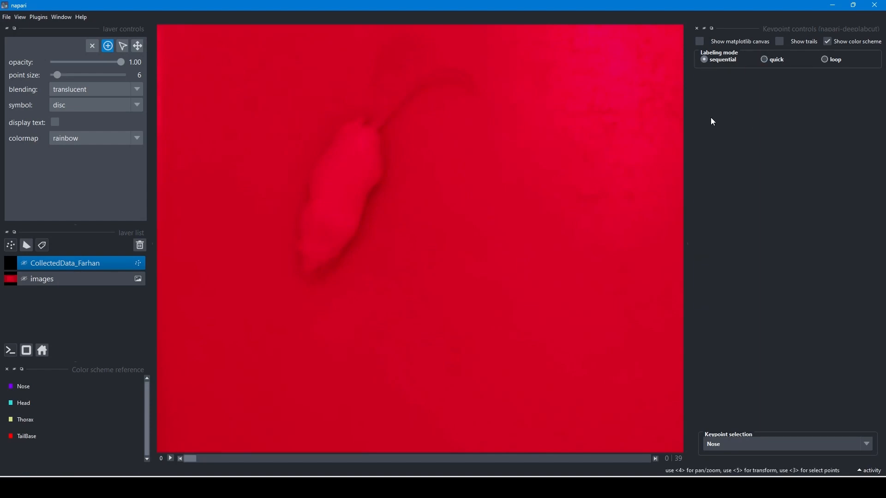
{"action": "left_click", "coordinate": [716, 451]}
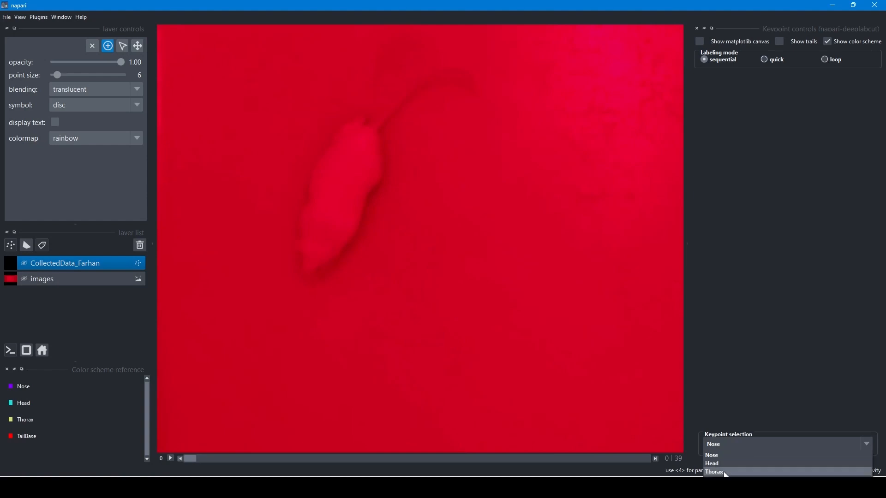
{"action": "left_click", "coordinate": [722, 454]}
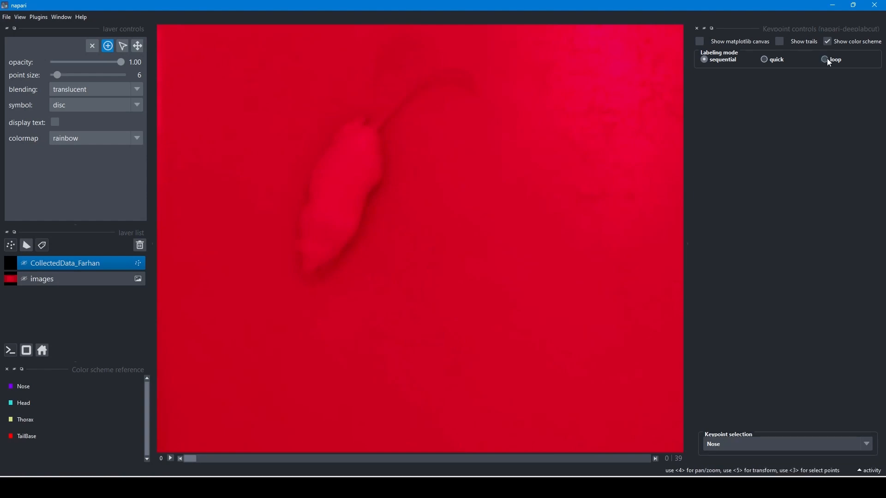
{"action": "left_click", "coordinate": [744, 445]}
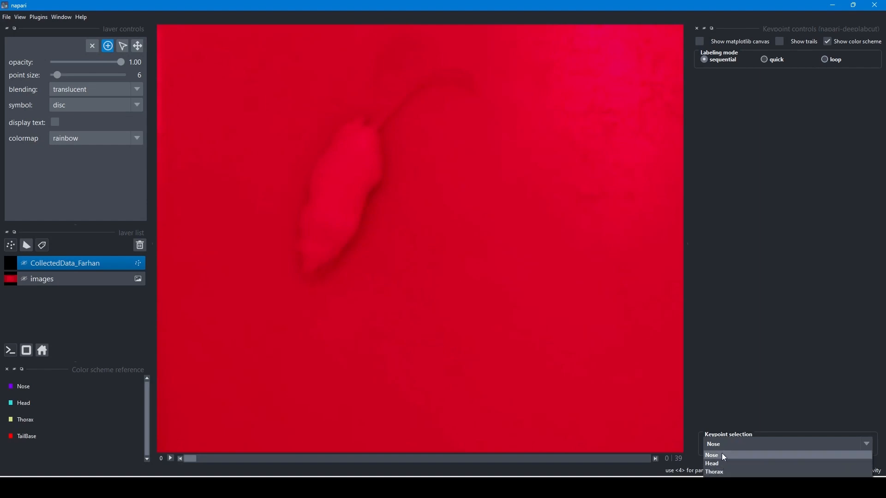
{"action": "left_click", "coordinate": [734, 381]}
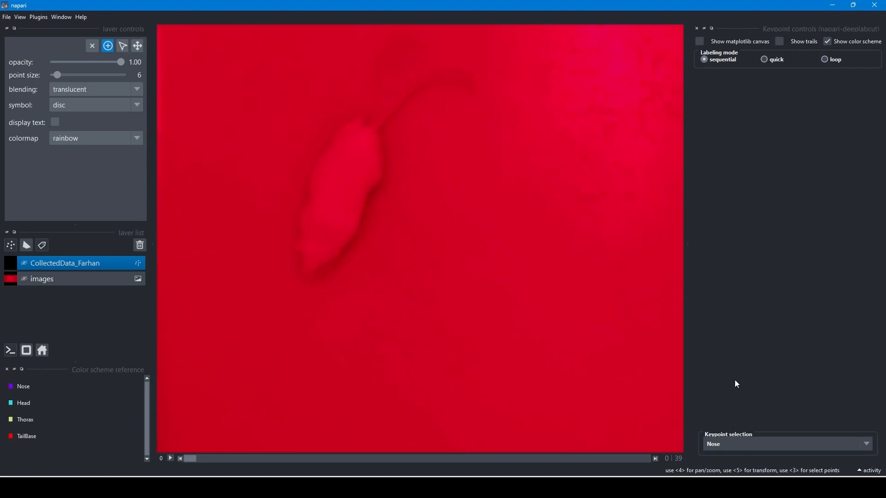
Step: Place the Nose, Head, Thorax and TailBase keypoints on the mouse in the first frame
{"action": "left_click", "coordinate": [307, 271]}
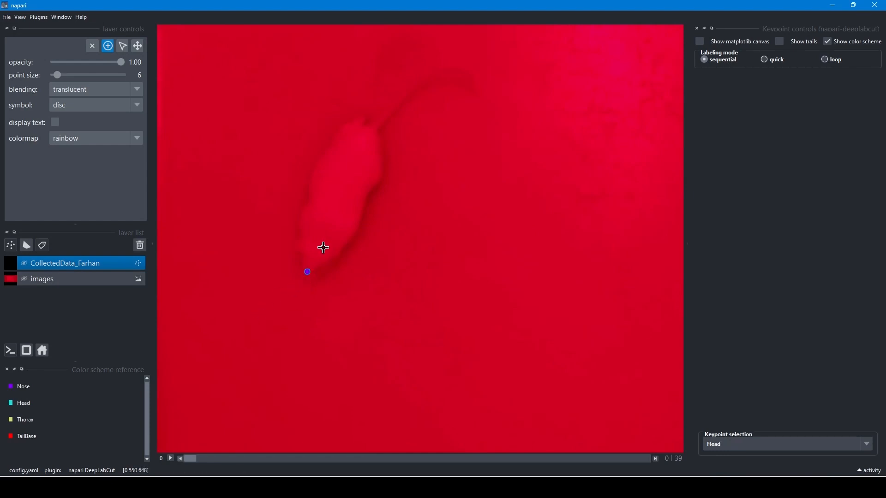
{"action": "left_click", "coordinate": [316, 249]}
{"action": "left_click", "coordinate": [333, 205]}
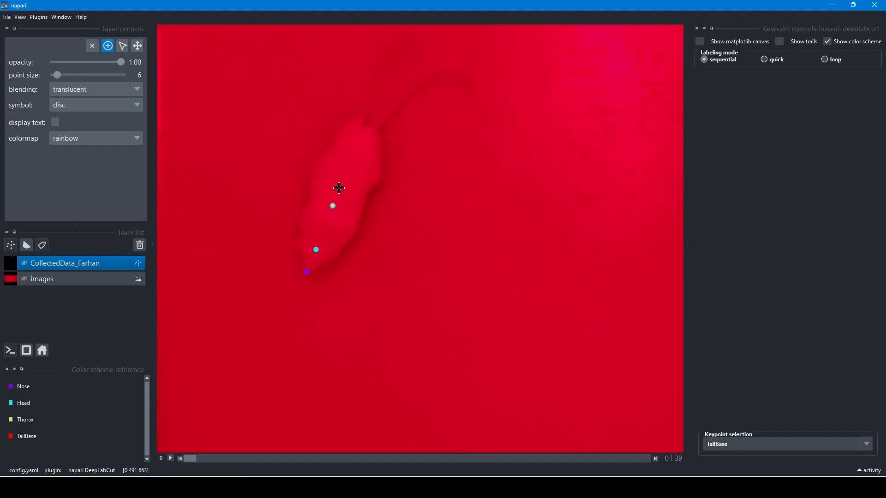
{"action": "left_click", "coordinate": [371, 129]}
Step: Go to frame 1 and label the mouse's Nose, Head, Thorax and TailBase
{"action": "scroll", "coordinate": [359, 265], "scroll_direction": "down", "scroll_amount": 5}
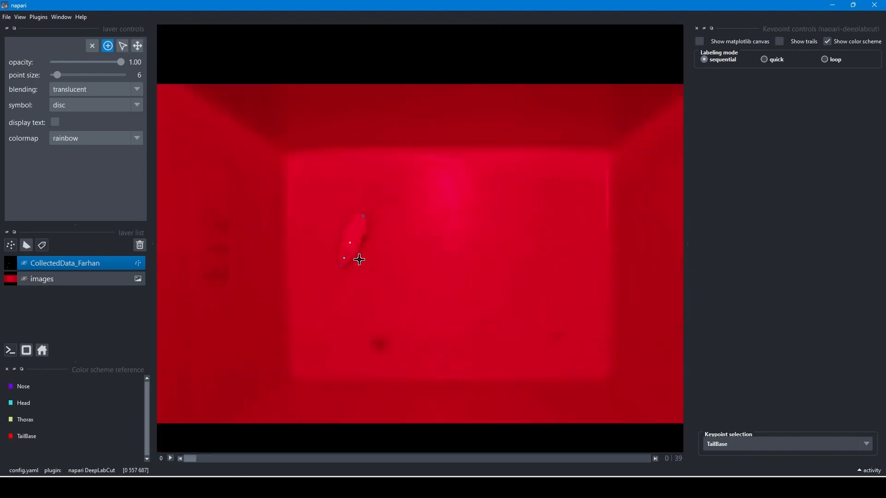
{"action": "key", "text": "Right"}
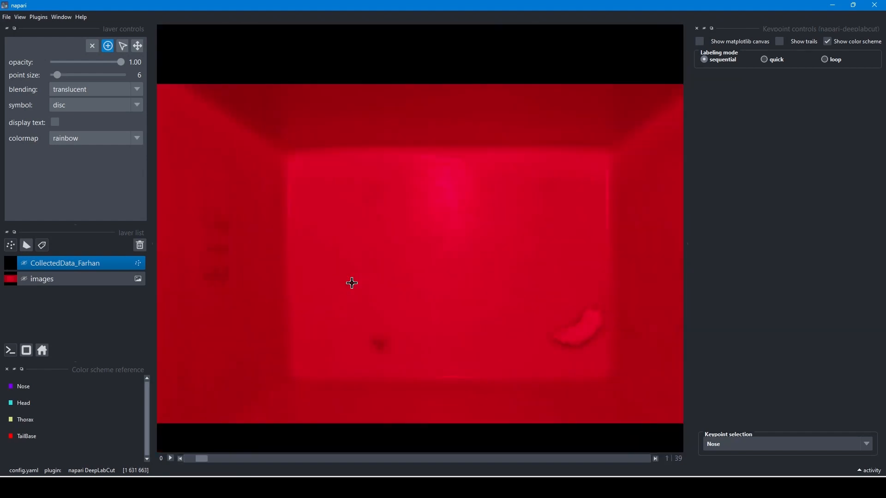
{"action": "scroll", "coordinate": [524, 312], "scroll_direction": "up", "scroll_amount": 5}
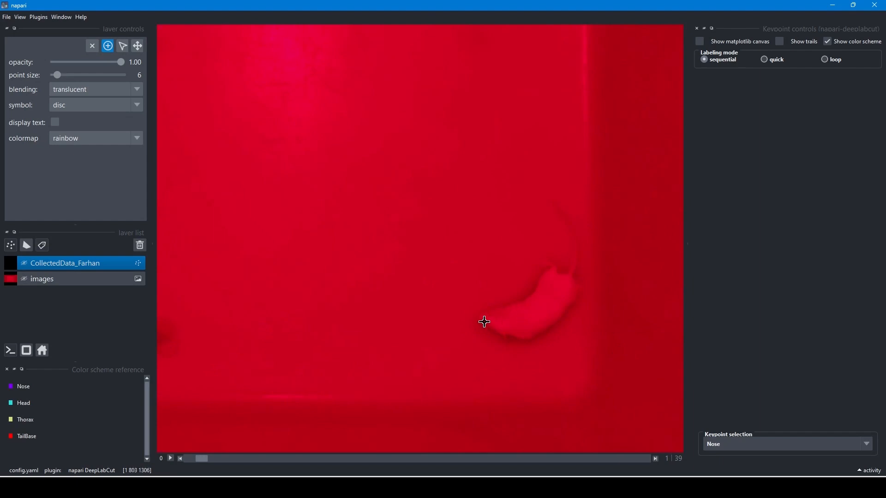
{"action": "left_click", "coordinate": [484, 322]}
{"action": "left_click", "coordinate": [509, 323]}
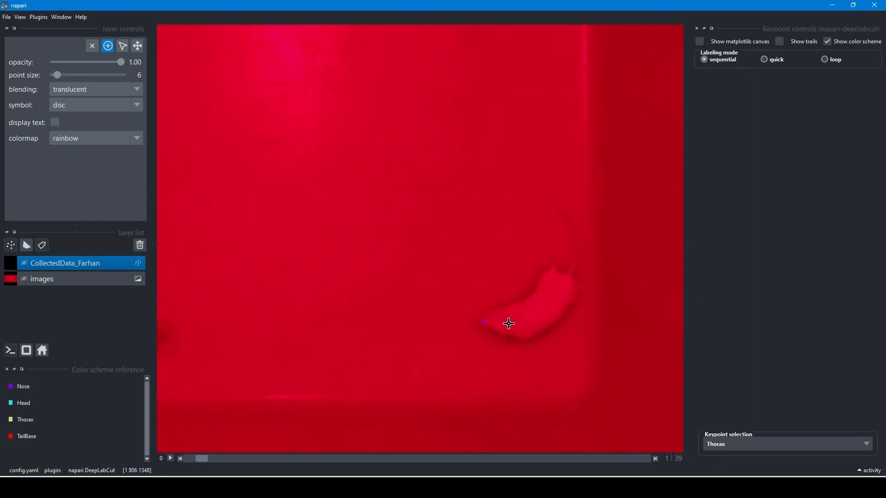
{"action": "left_click", "coordinate": [537, 312]}
{"action": "left_click", "coordinate": [572, 275]}
Step: Go to frame 2 and label the mouse's Nose, Head, Thorax and TailBase
{"action": "key", "text": "ctrl+r"}
{"action": "key", "text": "Right"}
{"action": "scroll", "coordinate": [354, 296], "scroll_direction": "up", "scroll_amount": 5}
{"action": "left_click", "coordinate": [379, 310]}
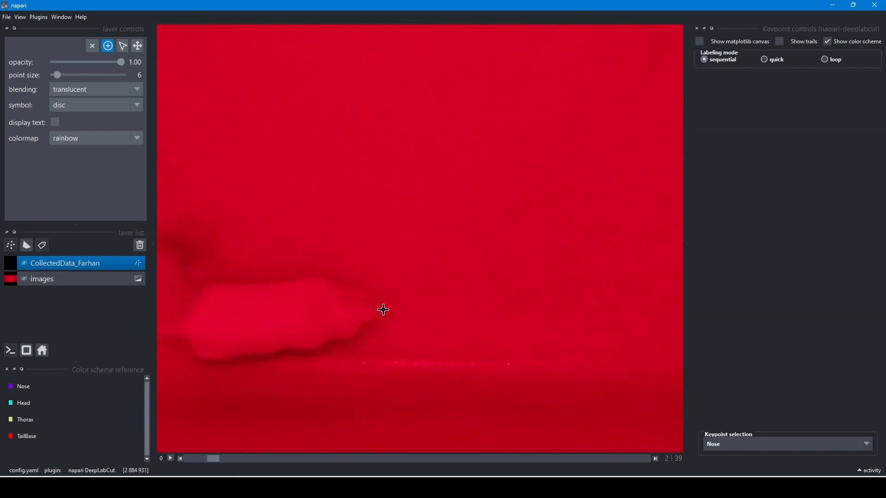
{"action": "left_click", "coordinate": [336, 314]}
{"action": "left_click", "coordinate": [283, 315]}
{"action": "left_click", "coordinate": [180, 332]}
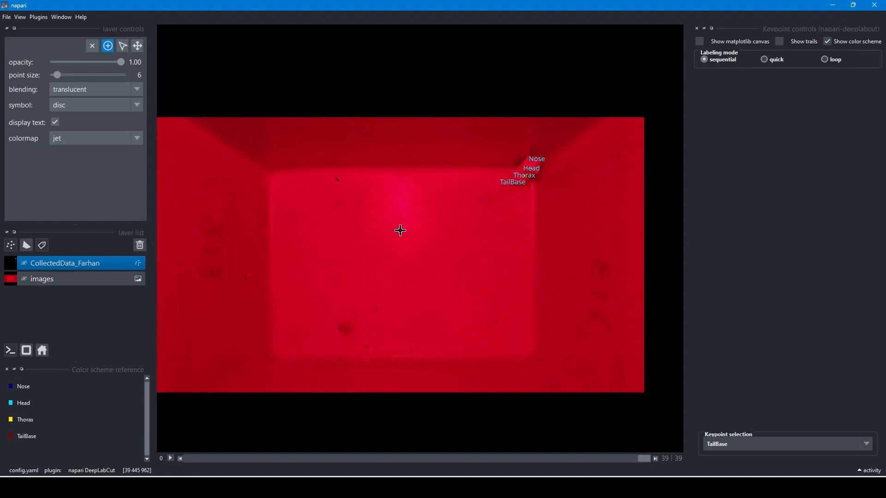
Step: Turn off the text display on the keypoints and save the body-part labels
{"action": "left_click", "coordinate": [55, 122]}
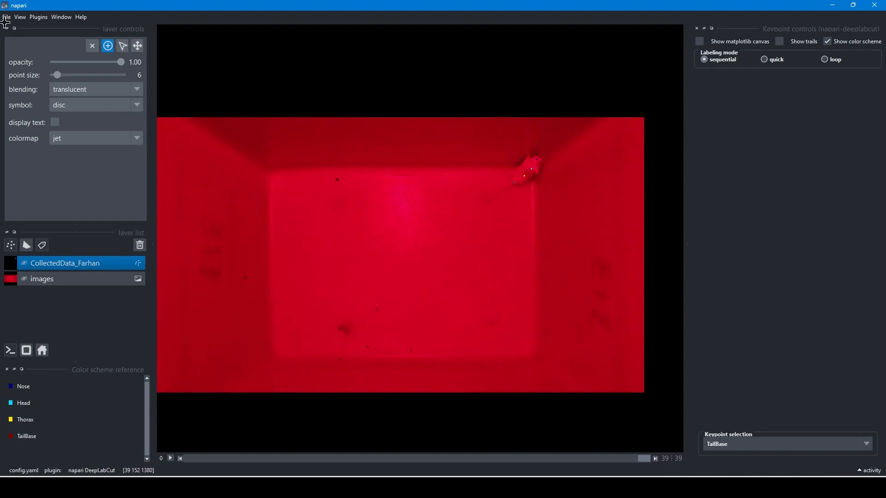
{"action": "key", "text": "ctrl+s"}
{"action": "scroll", "coordinate": [300, 261], "scroll_direction": "down", "scroll_amount": 3}
{"action": "scroll", "coordinate": [339, 234], "scroll_direction": "up", "scroll_amount": 1}
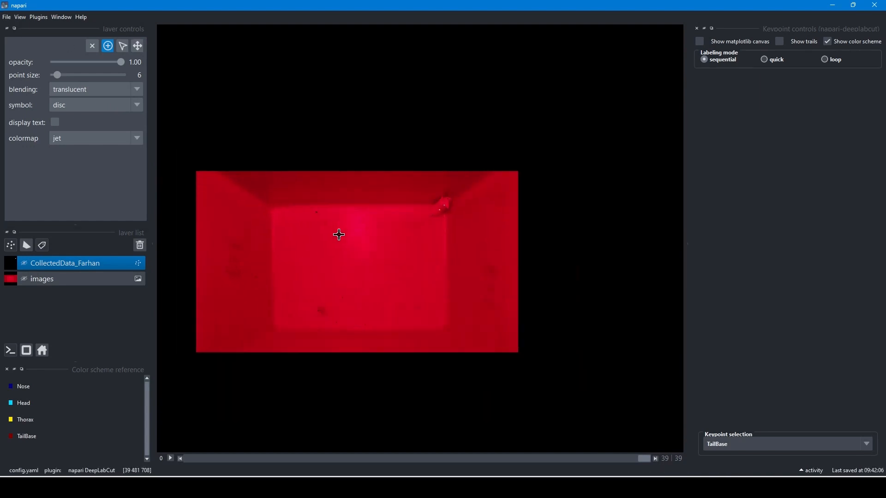
Step: Close the napari labeling window and review the frame-extraction output in the IPython console
{"action": "left_click", "coordinate": [875, 4]}
{"action": "left_click", "coordinate": [364, 488]}
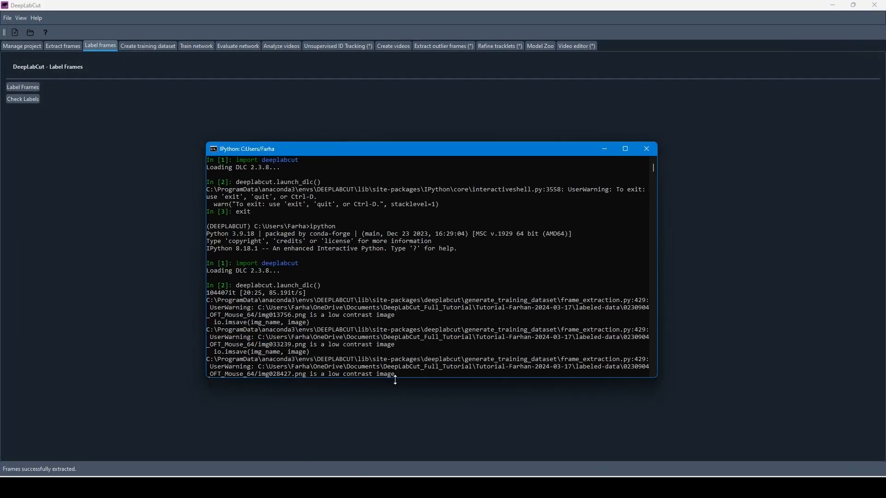
{"action": "scroll", "coordinate": [424, 305], "scroll_direction": "down", "scroll_amount": 10}
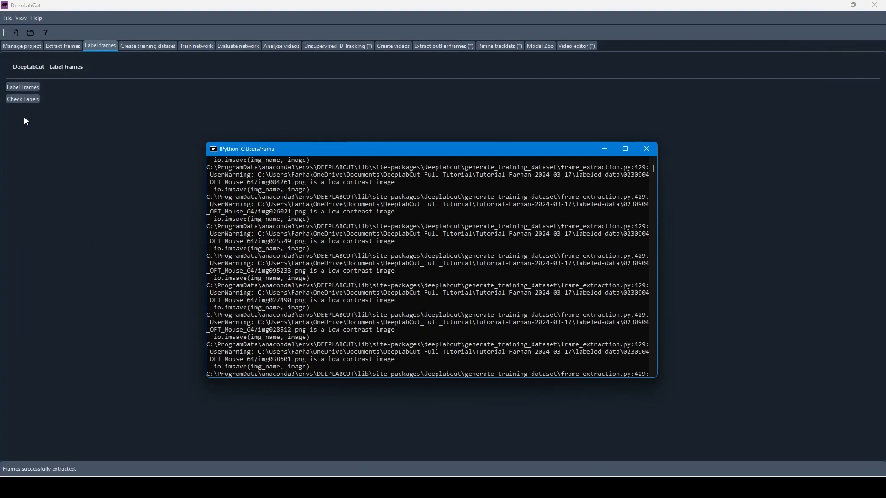
{"action": "left_click_drag", "start_coordinate": [206, 153], "coordinate": [214, 98]}
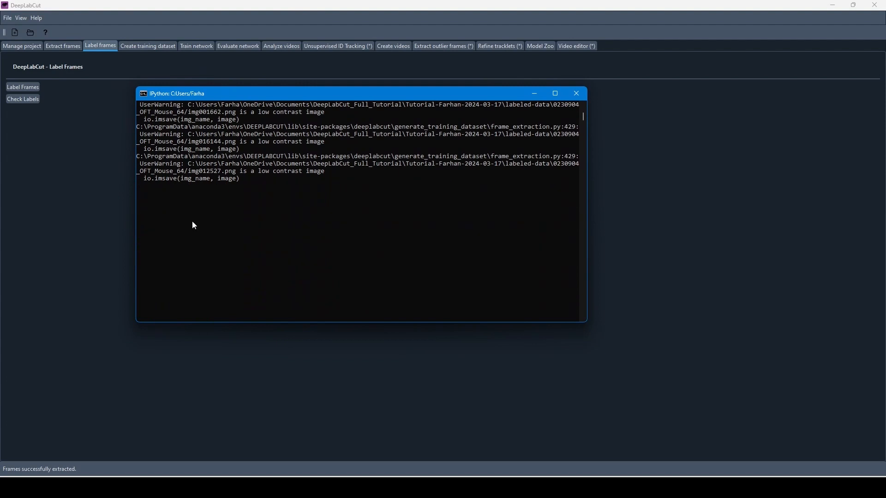
Step: Run the label check on the labeled frames and view its progress in the IPython console
{"action": "left_click", "coordinate": [534, 93]}
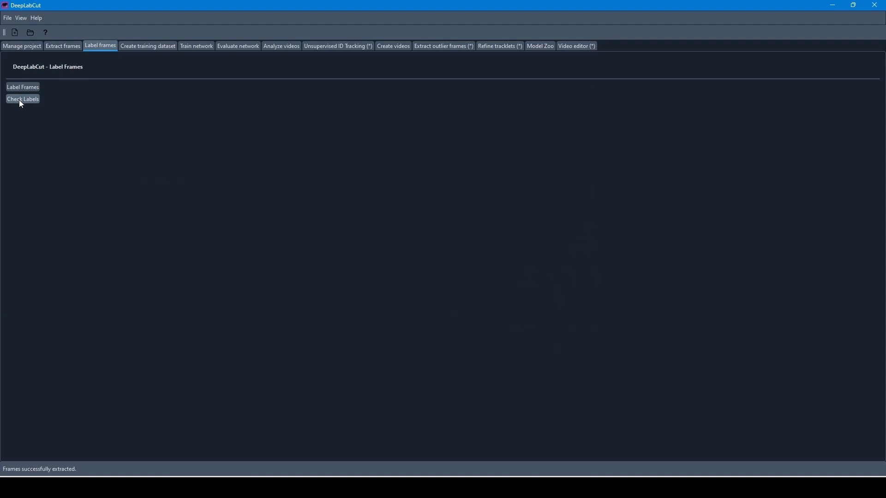
{"action": "left_click", "coordinate": [365, 487]}
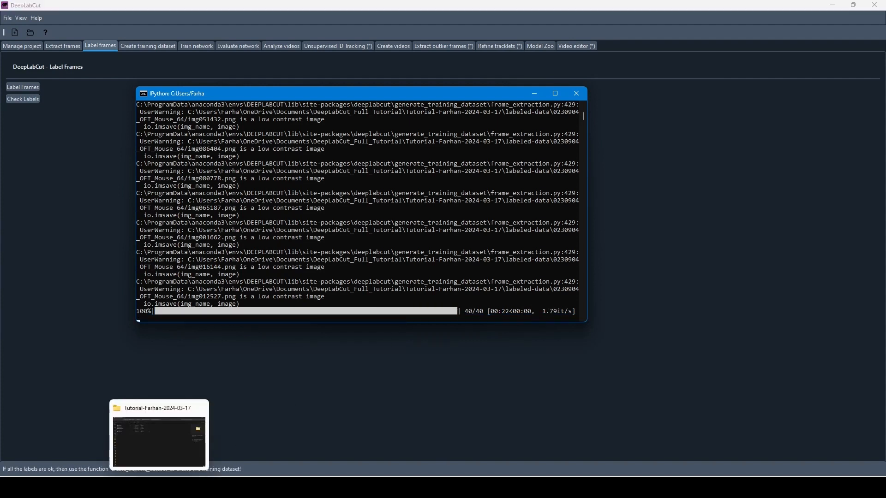
Step: Switch to File Explorer and open img000404_bodypart.png from the 0230904_OFT_Mouse_64_labeled folder inside labeled-data
{"action": "left_click", "coordinate": [159, 487]}
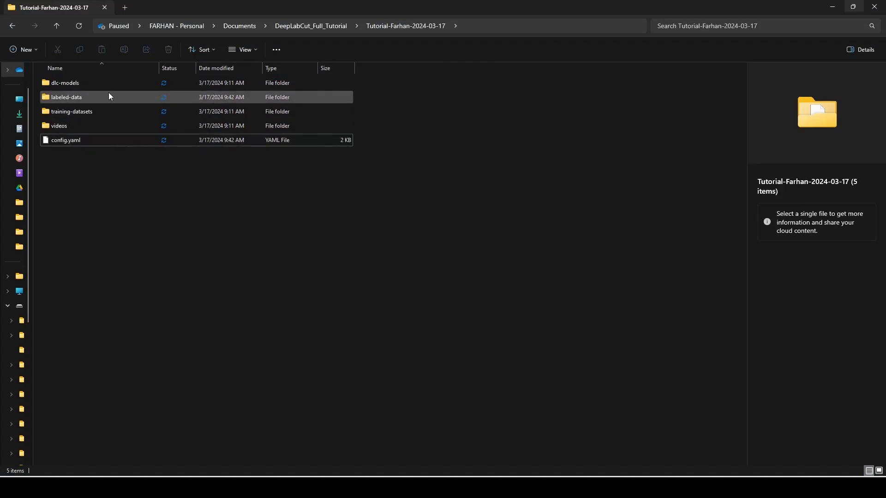
{"action": "double_click", "coordinate": [64, 97]}
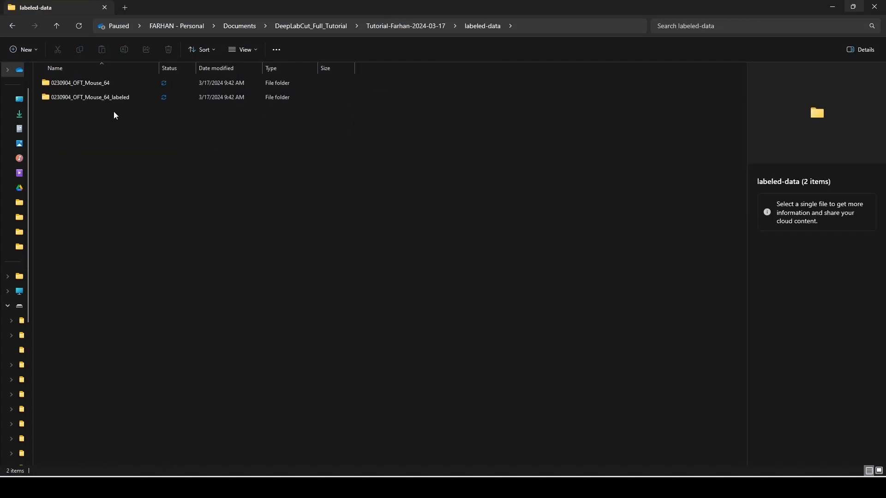
{"action": "left_click_drag", "start_coordinate": [159, 69], "coordinate": [225, 69]}
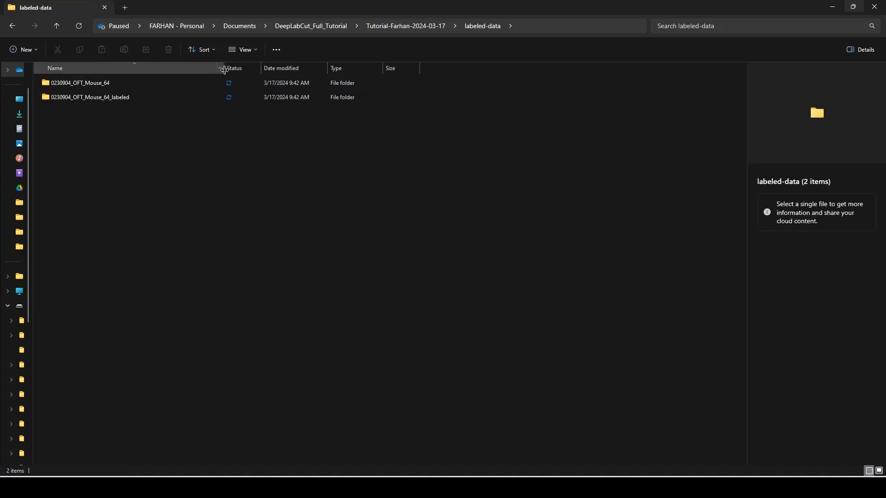
{"action": "double_click", "coordinate": [116, 96]}
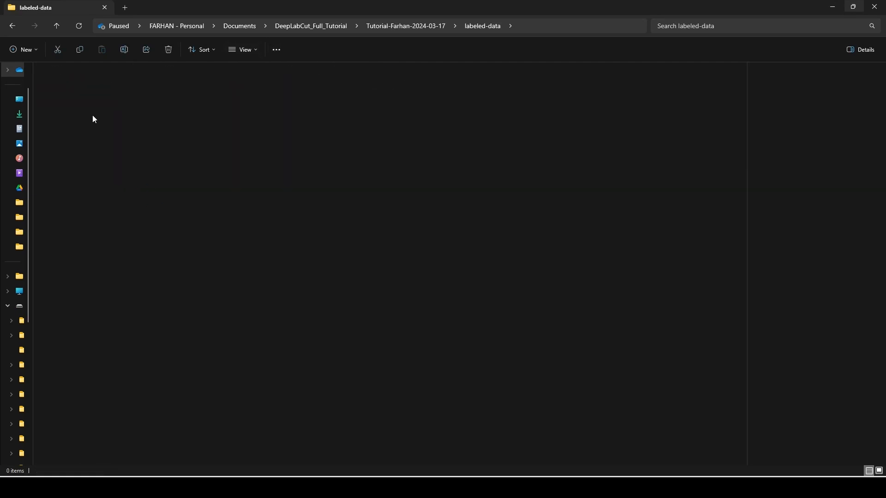
{"action": "double_click", "coordinate": [60, 121]}
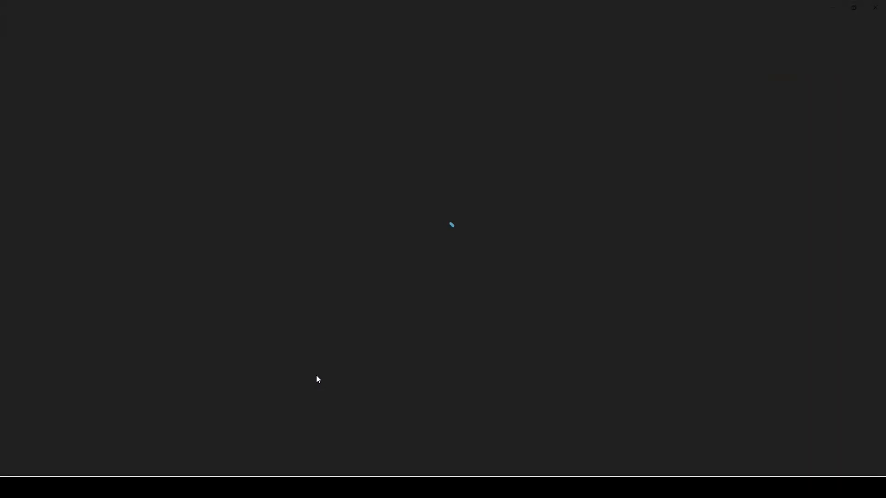
Step: Examine the body-part labels plotted on img000404_bodypart.png and on the following images through img027576_bodypart.png
{"action": "scroll", "coordinate": [338, 226], "scroll_direction": "up", "scroll_amount": 5}
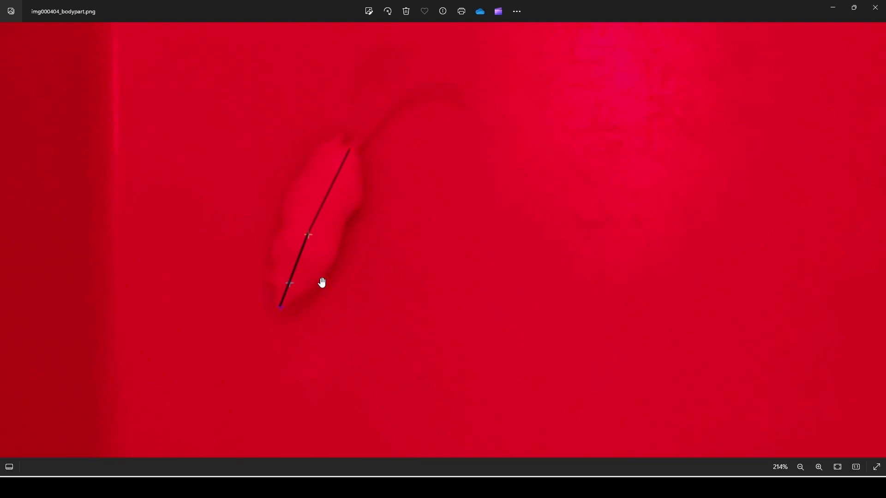
{"action": "scroll", "coordinate": [363, 270], "scroll_direction": "down", "scroll_amount": 1}
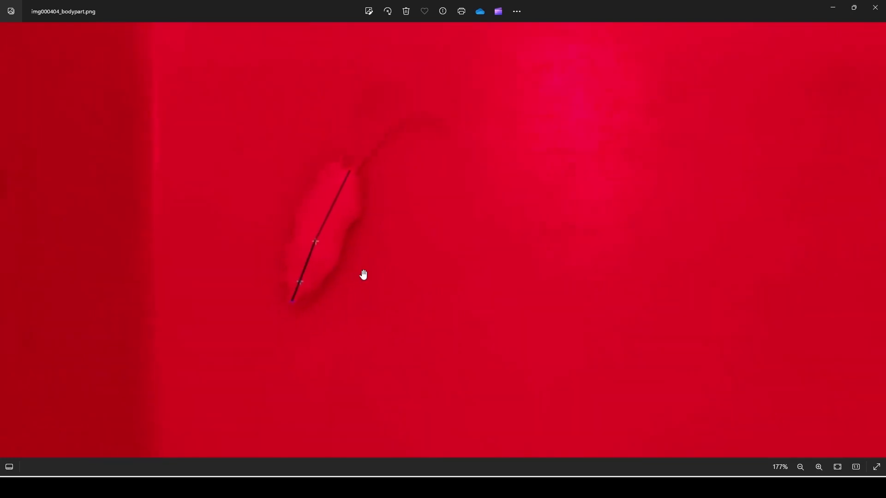
{"action": "scroll", "coordinate": [403, 271], "scroll_direction": "down", "scroll_amount": 4}
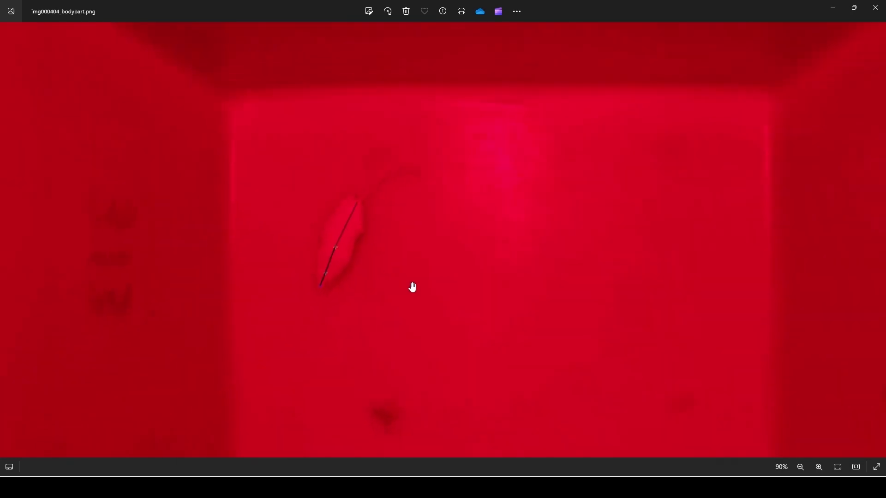
{"action": "key", "text": "Right"}
{"action": "key", "text": "Right"}
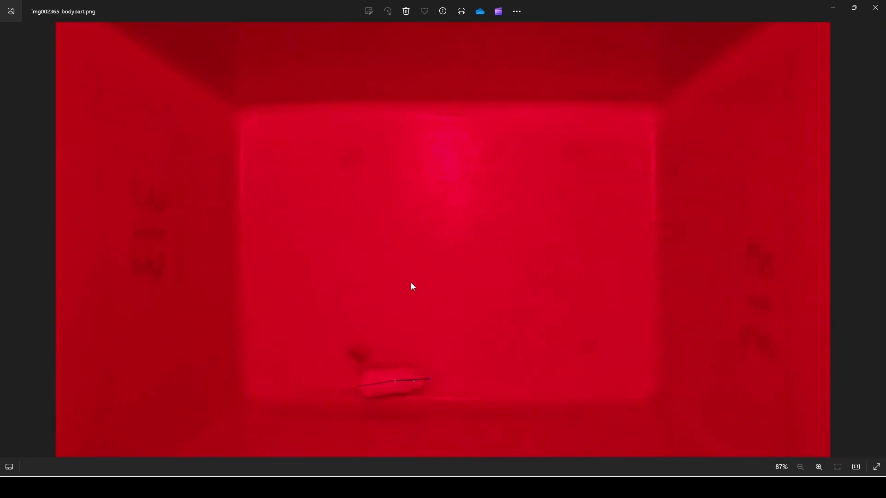
{"action": "key", "text": "Right"}
{"action": "key", "text": "Right"}
{"action": "key", "text": "Right"}
{"action": "key", "text": "Right"}
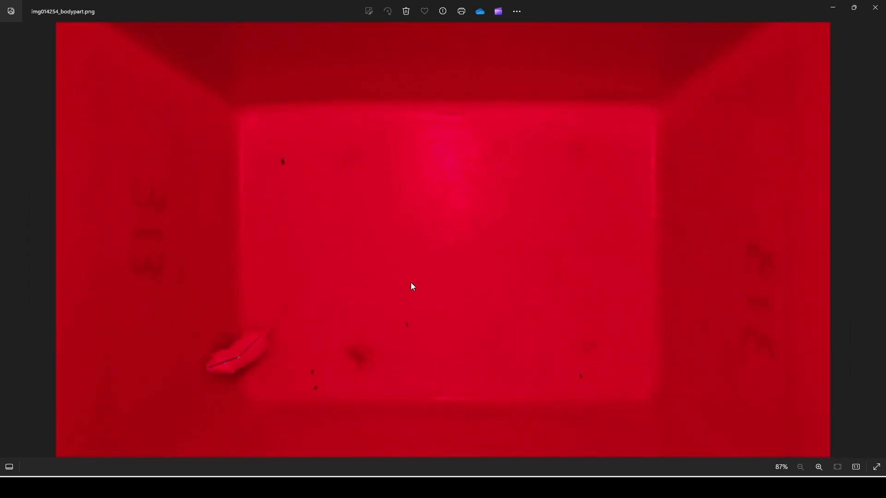
{"action": "key", "text": "Right"}
{"action": "key", "text": "Right"}
{"action": "key", "text": "Right"}
{"action": "key", "text": "Right"}
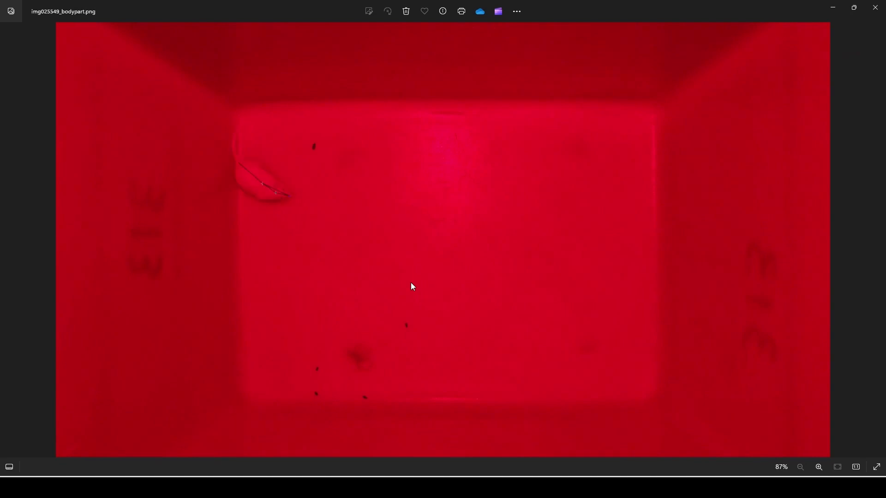
{"action": "key", "text": "Right"}
{"action": "key", "text": "Right"}
{"action": "key", "text": "Right"}
{"action": "key", "text": "Right"}
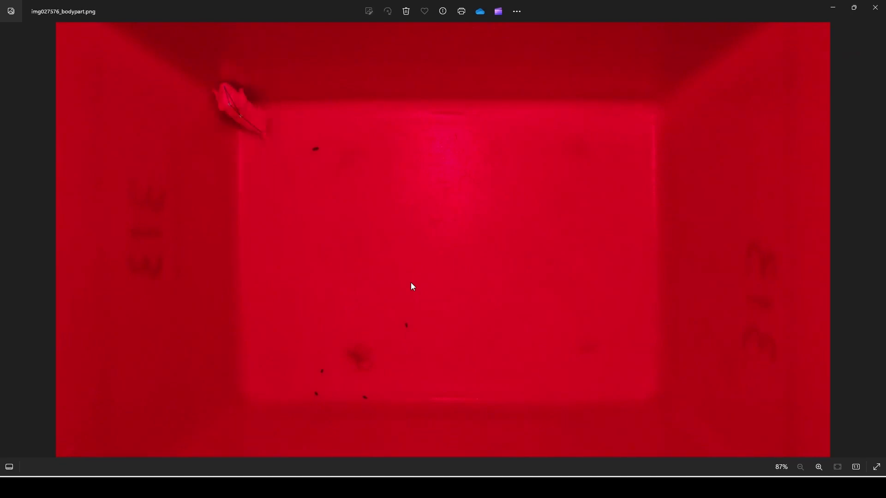
Step: Examine the body-part labels on the remaining images through img046732_bodypart.png and close the image viewer
{"action": "key", "text": "Right"}
{"action": "key", "text": "Right"}
{"action": "key", "text": "Right"}
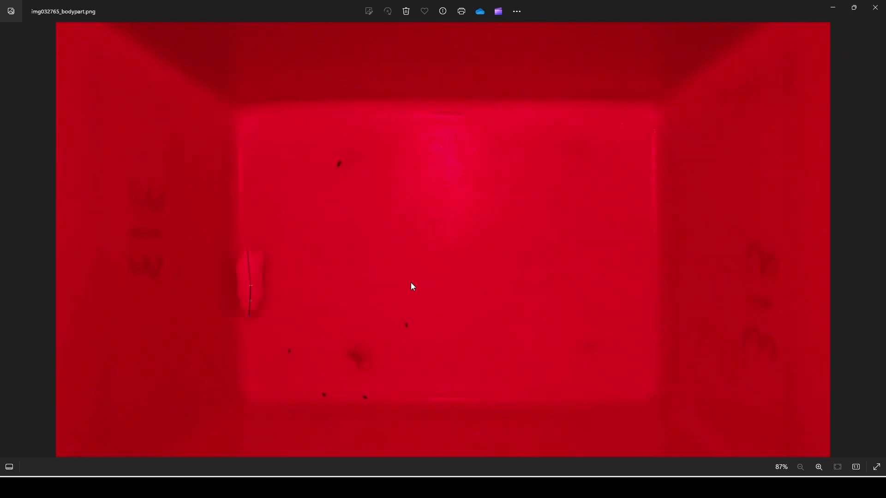
{"action": "key", "text": "Right"}
{"action": "key", "text": "Right"}
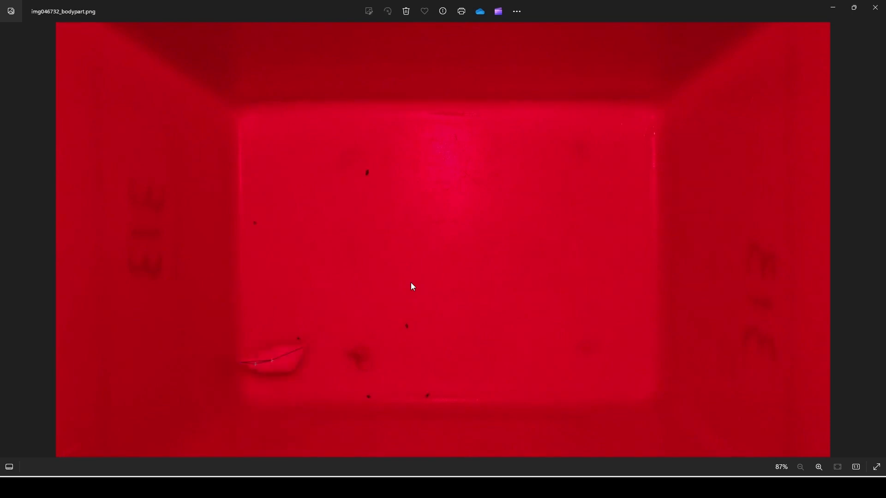
{"action": "left_click", "coordinate": [875, 7]}
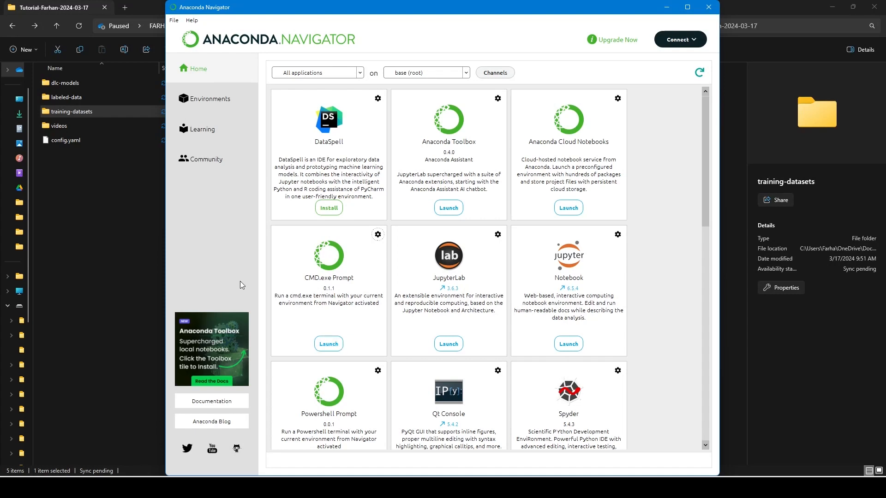
Step: Launch CMD.exe Prompt from Anaconda Navigator, activate the DEEPLABCUT conda environment and start ipython
{"action": "left_click", "coordinate": [334, 346]}
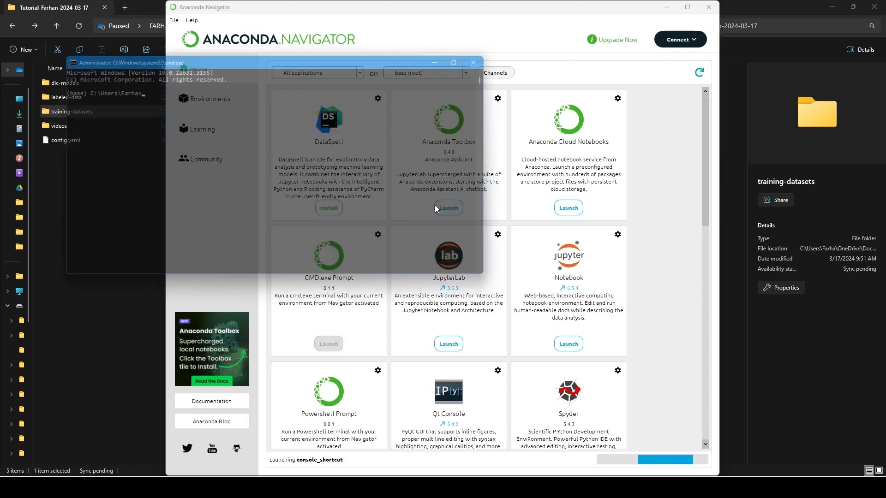
{"action": "left_click_drag", "start_coordinate": [246, 116], "coordinate": [439, 111]}
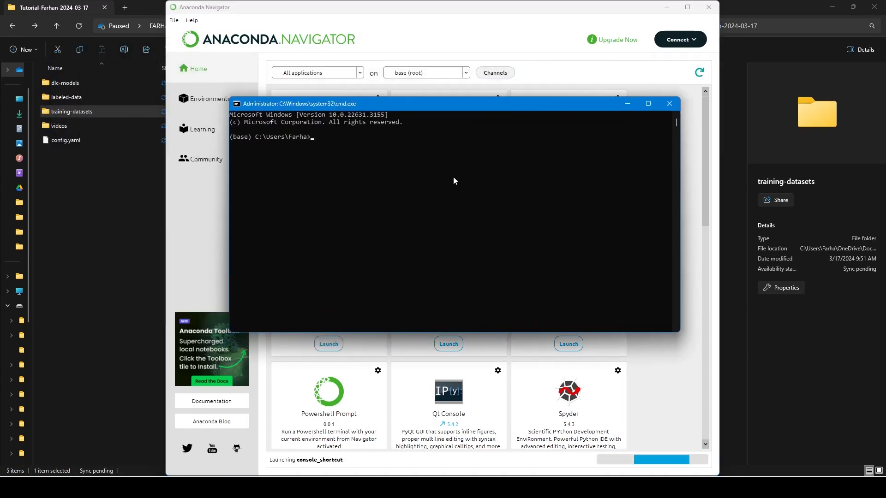
{"action": "type", "text": "conda activa"}
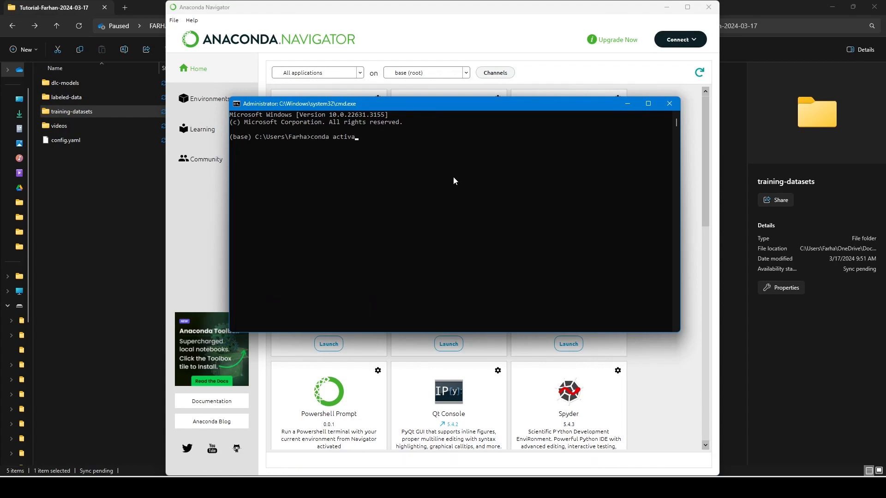
{"action": "type", "text": "te DEEPLABCUT"}
{"action": "key", "text": "Return"}
{"action": "type", "text": "ipython"}
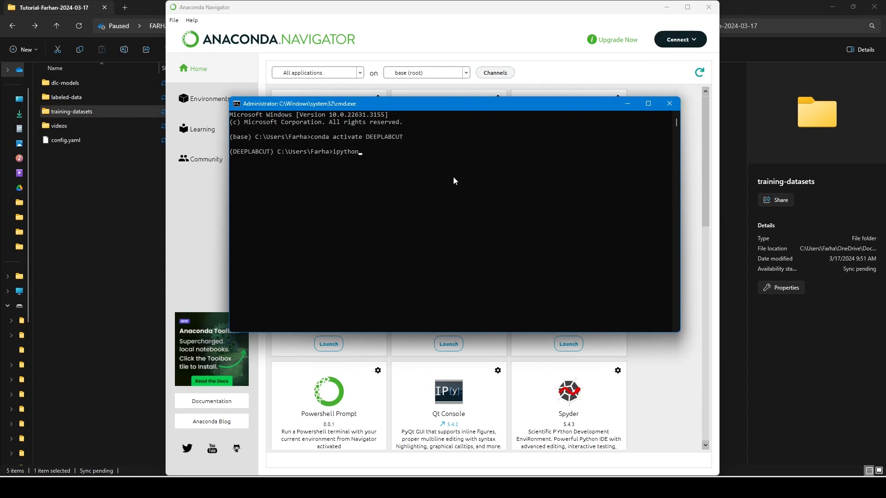
{"action": "key", "text": "Return"}
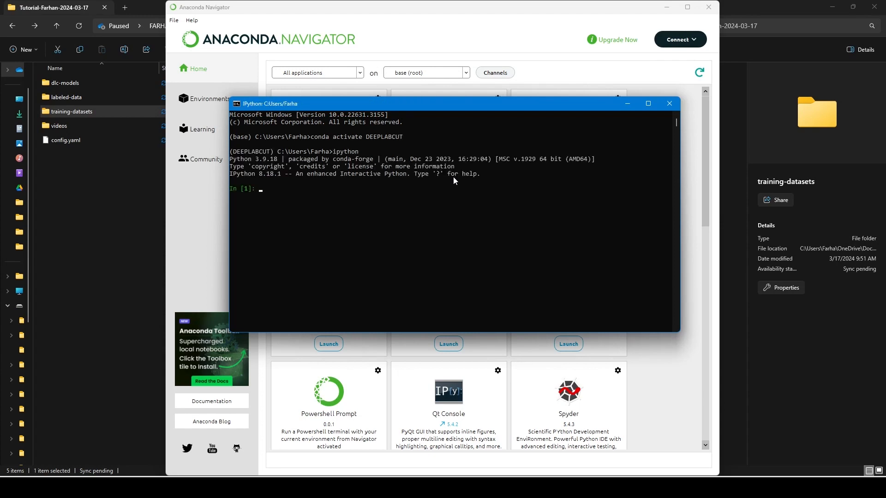
Step: Import deeplabcut in IPython and launch the DeepLabCut Project Manager GUI
{"action": "type", "text": "import"}
{"action": "type", "text": "d"}
{"action": "key", "text": "Right"}
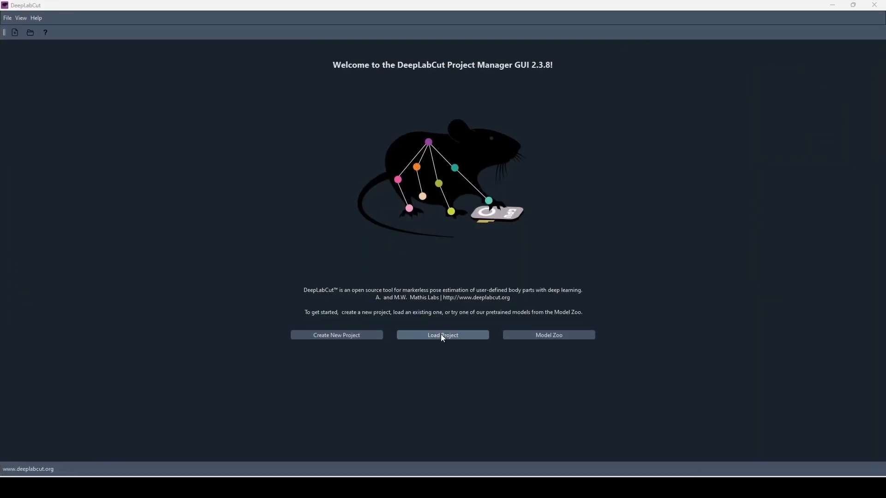
Step: Load the existing tutorial project's config.yaml from the DeepLabCut_Full_Tutorial folder in Documents
{"action": "left_click", "coordinate": [442, 336]}
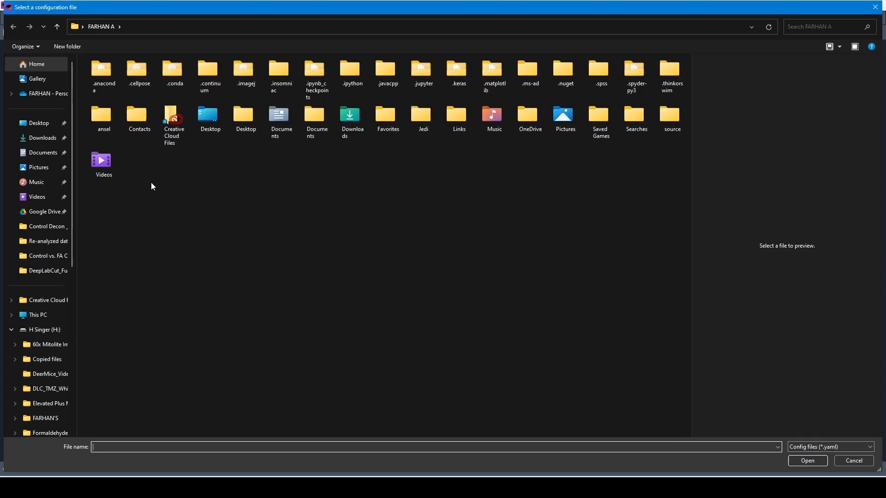
{"action": "left_click", "coordinate": [43, 153]}
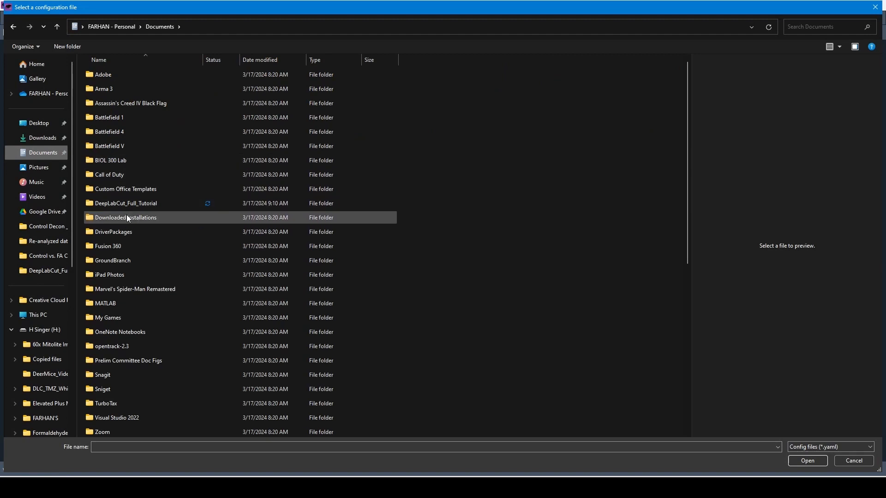
{"action": "double_click", "coordinate": [127, 208]}
{"action": "double_click", "coordinate": [120, 75]}
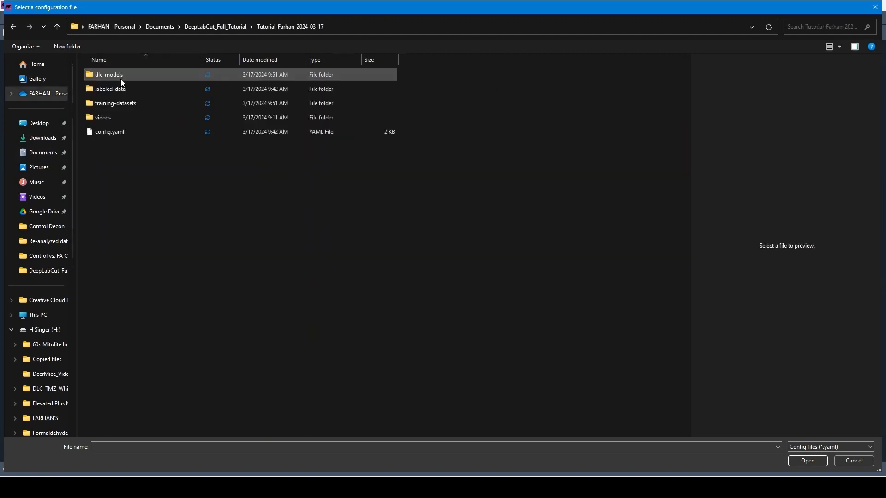
{"action": "double_click", "coordinate": [122, 131]}
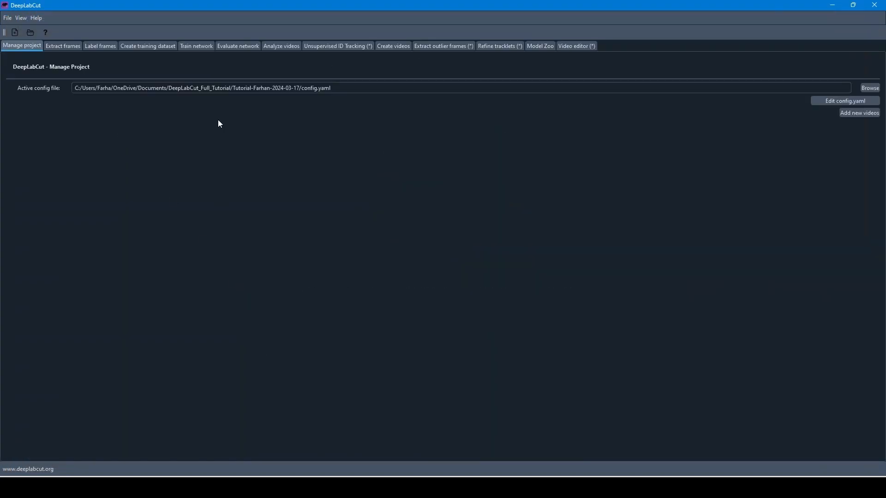
Step: Create the training dataset with the mobilenet_v2_1.0 network architecture
{"action": "left_click", "coordinate": [95, 46]}
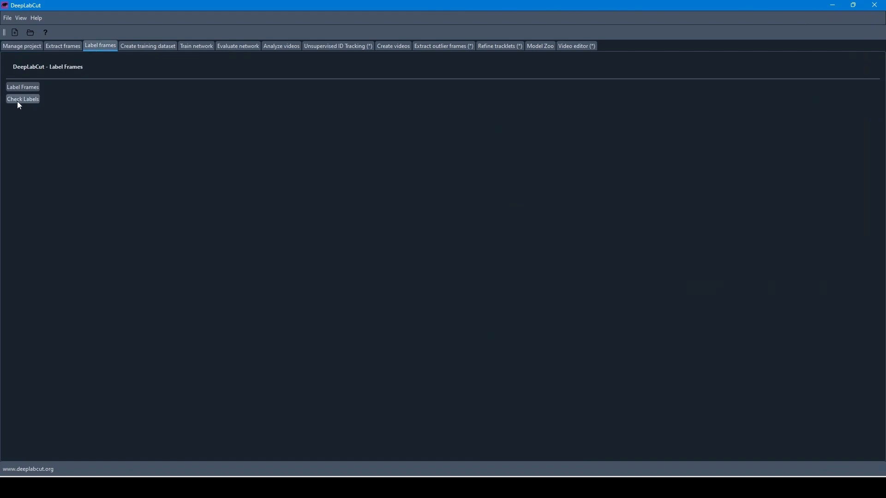
{"action": "left_click", "coordinate": [149, 47]}
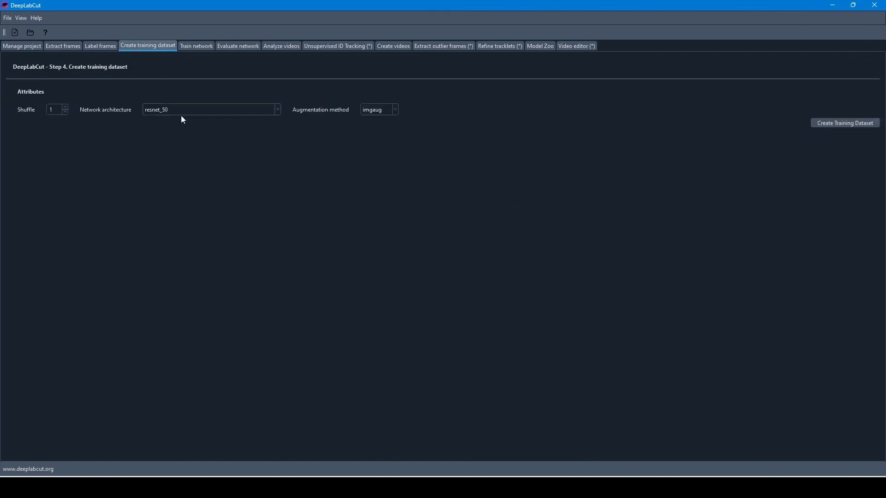
{"action": "left_click", "coordinate": [278, 110]}
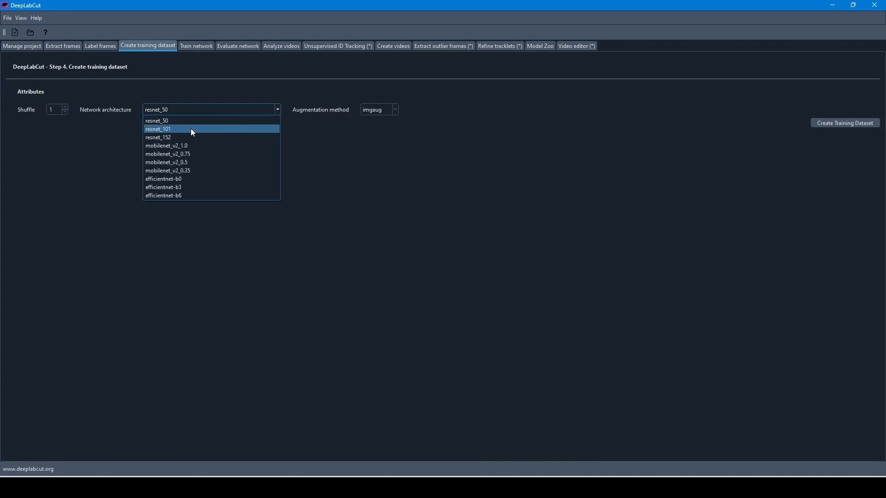
{"action": "left_click", "coordinate": [262, 123]}
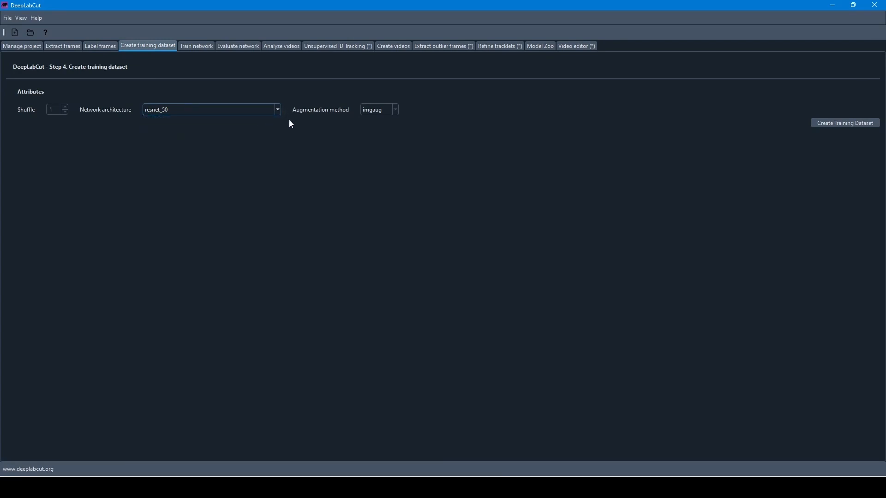
{"action": "left_click", "coordinate": [280, 112]}
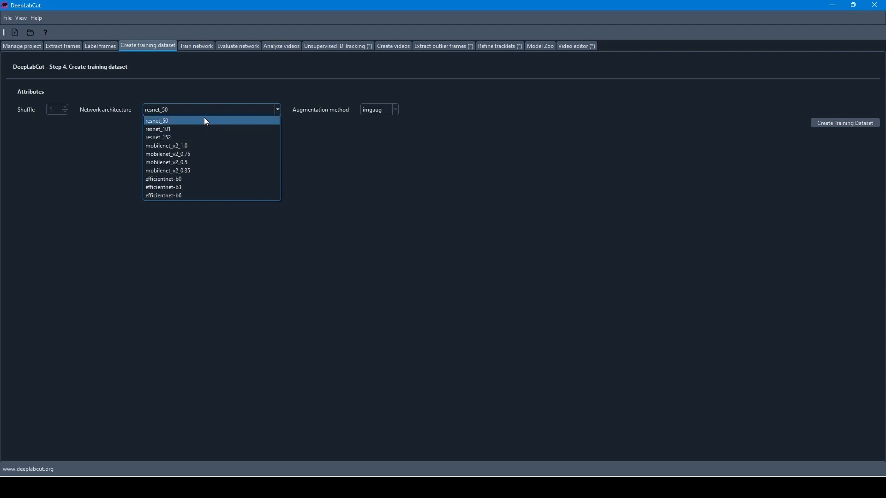
{"action": "left_click", "coordinate": [193, 146]}
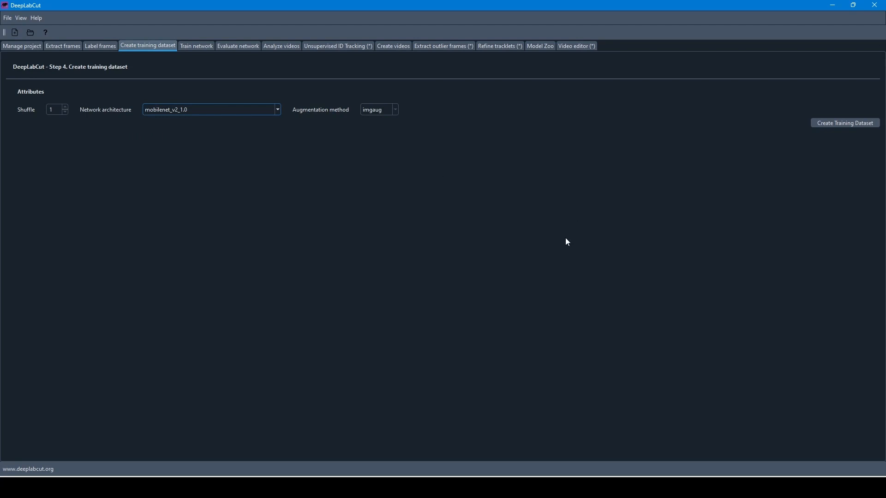
{"action": "left_click", "coordinate": [842, 121]}
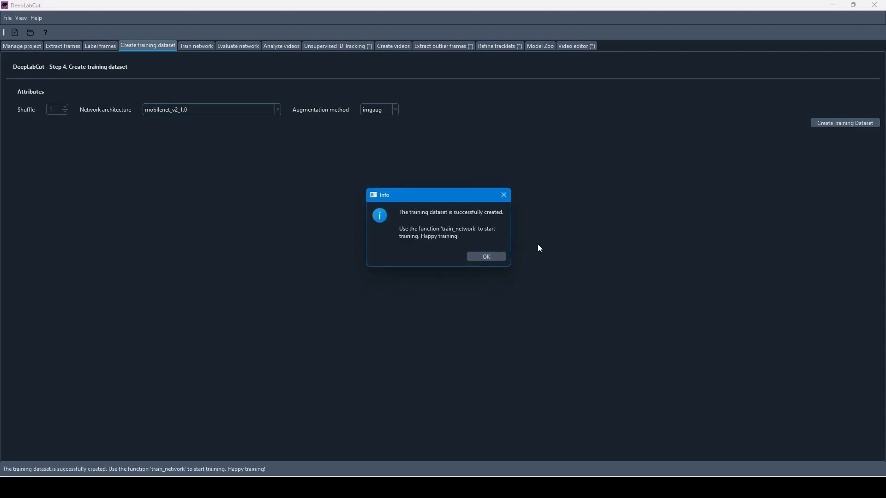
{"action": "left_click", "coordinate": [488, 257]}
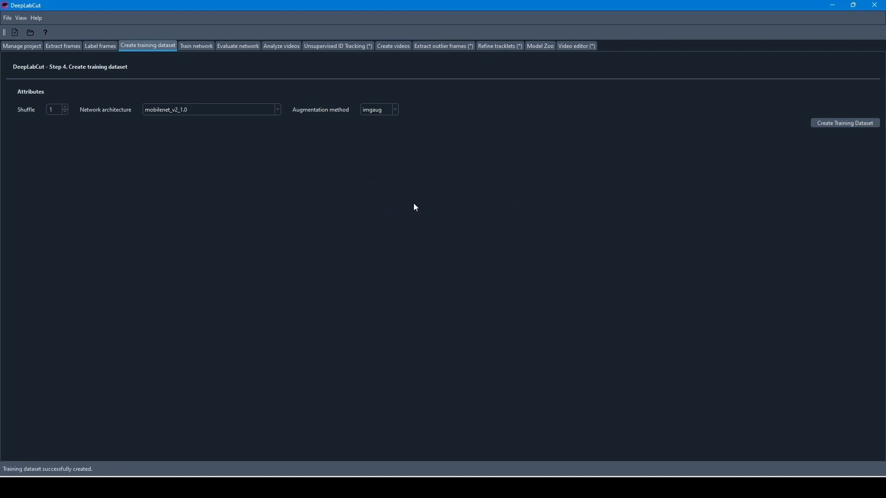
Step: Set the network training to 100 display iterations, 1000 save iterations, 10000 maximum iterations and 2 snapshots to keep
{"action": "left_click", "coordinate": [196, 48]}
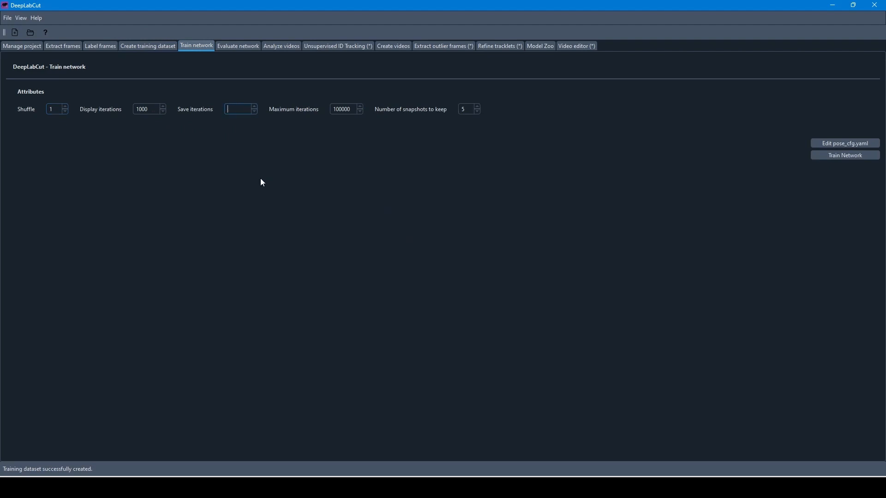
{"action": "type", "text": "100"}
{"action": "key", "text": "BackSpace"}
Step: Open pose_cfg.yaml in an enlarged Configuration Editor and set global_scale to 0.7
{"action": "left_click", "coordinate": [844, 146]}
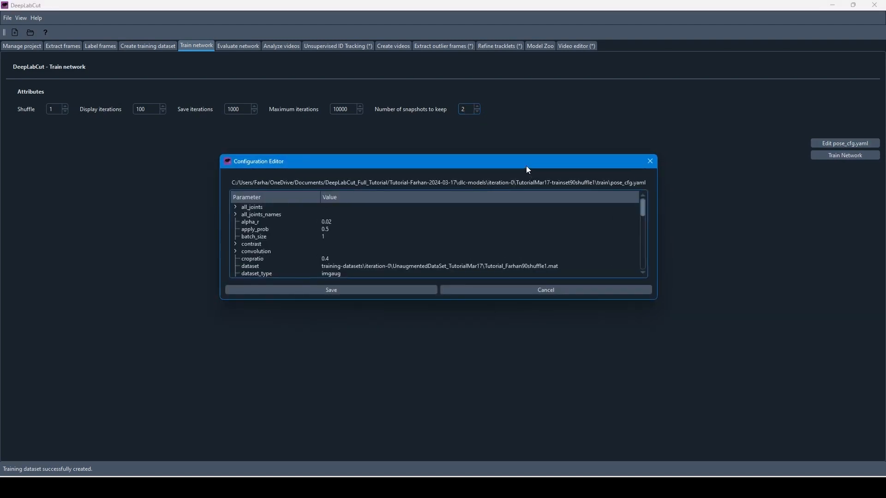
{"action": "left_click_drag", "start_coordinate": [526, 165], "coordinate": [408, 67]}
{"action": "left_click_drag", "start_coordinate": [535, 196], "coordinate": [633, 371]}
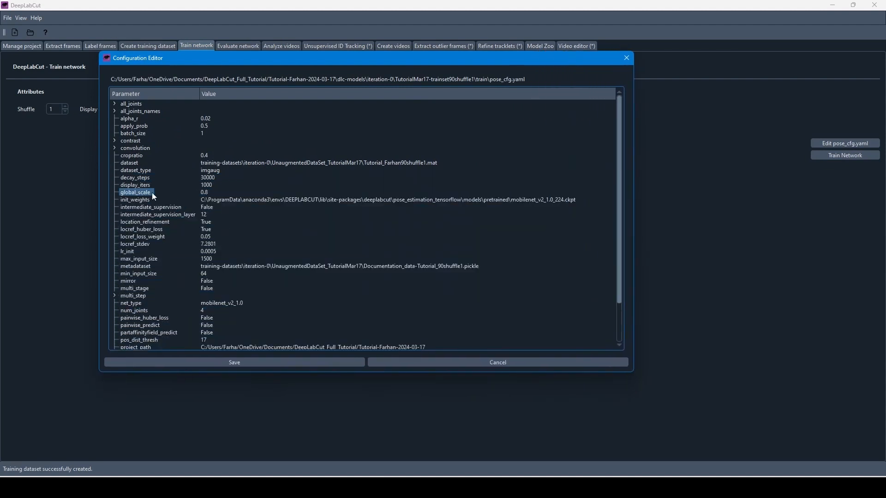
{"action": "double_click", "coordinate": [206, 192]}
{"action": "type", "text": "0."}
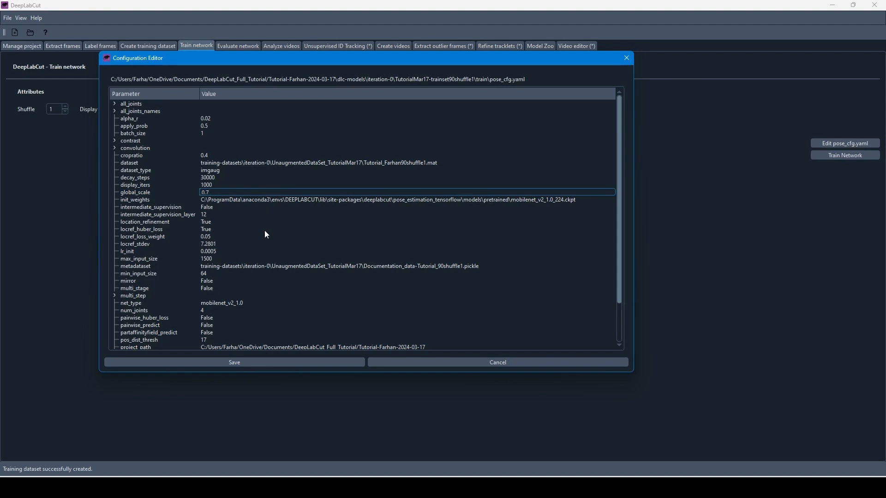
Step: Set rotation to 360 and scale_jitter_lo to 0.2 in pose_cfg.yaml, and save the configuration
{"action": "scroll", "coordinate": [265, 231], "scroll_direction": "down", "scroll_amount": 2}
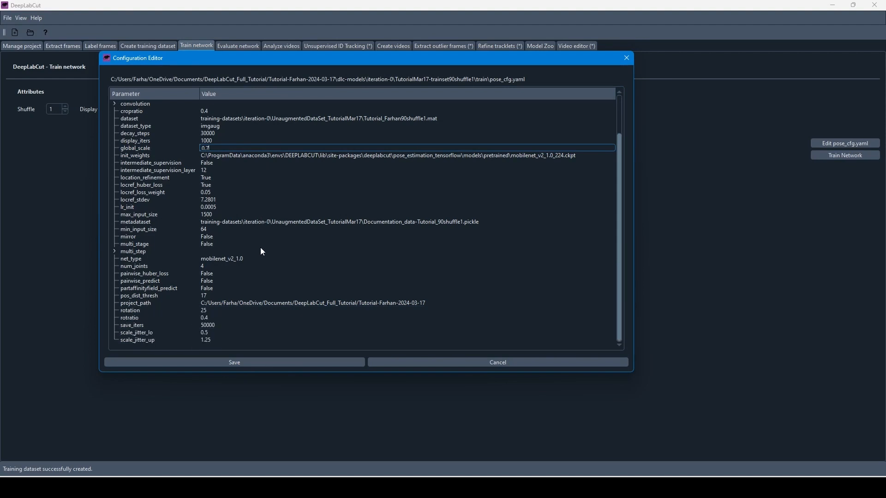
{"action": "double_click", "coordinate": [204, 311]}
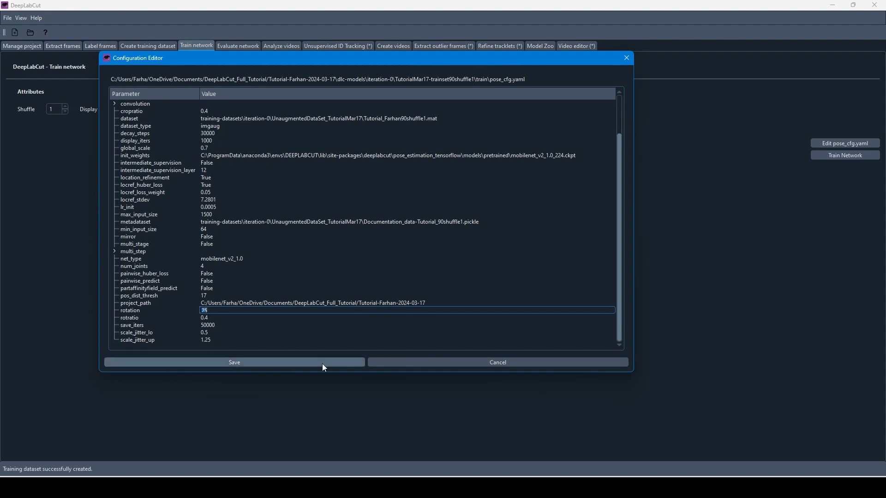
{"action": "type", "text": "360"}
{"action": "key", "text": "Return"}
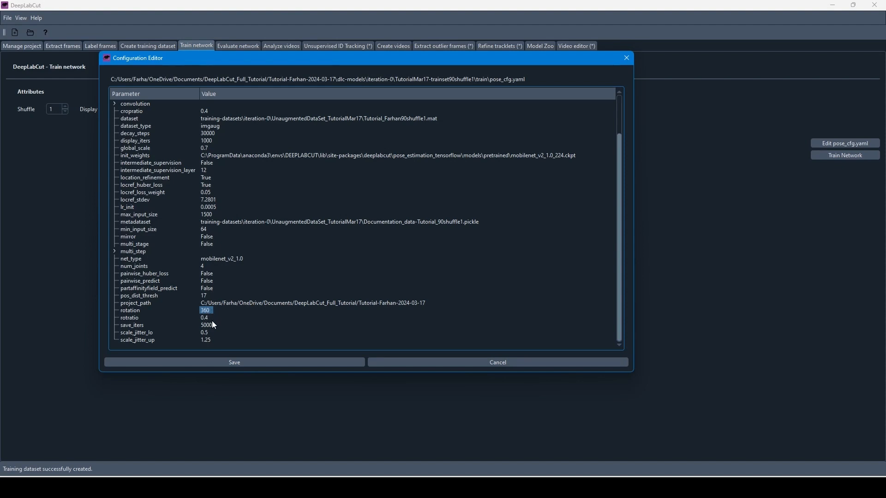
{"action": "double_click", "coordinate": [221, 332]}
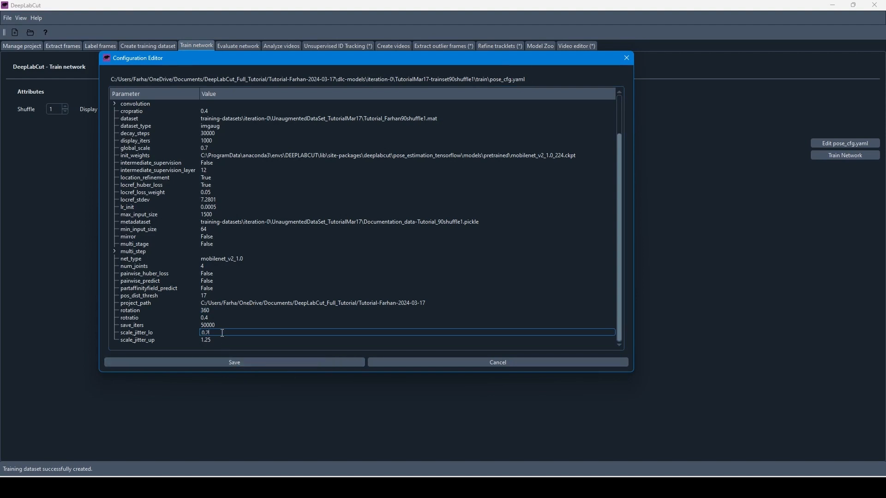
{"action": "left_click", "coordinate": [231, 365]}
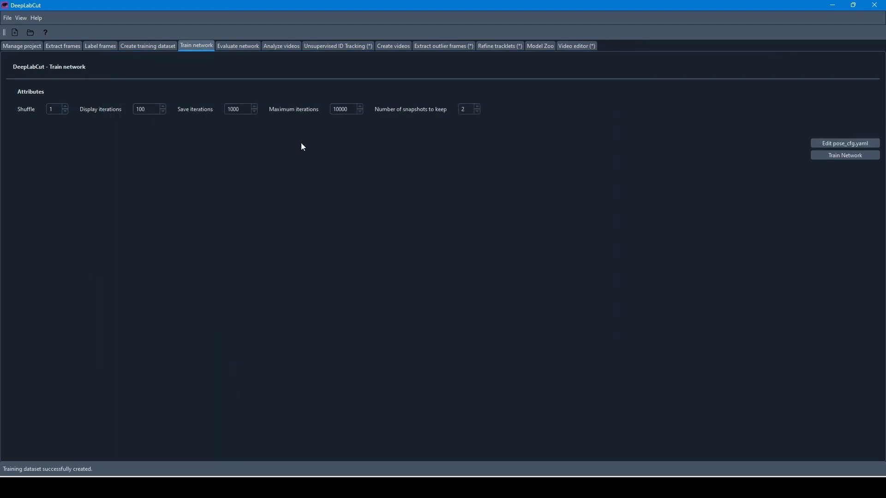
Step: Start training the network and inspect the first iteration's loss line in the maximized IPython console
{"action": "left_click", "coordinate": [837, 155]}
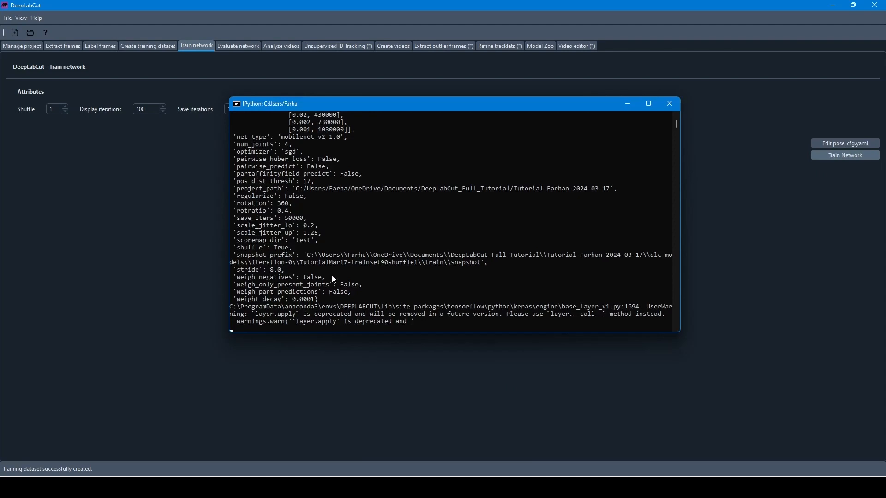
{"action": "left_click", "coordinate": [652, 104]}
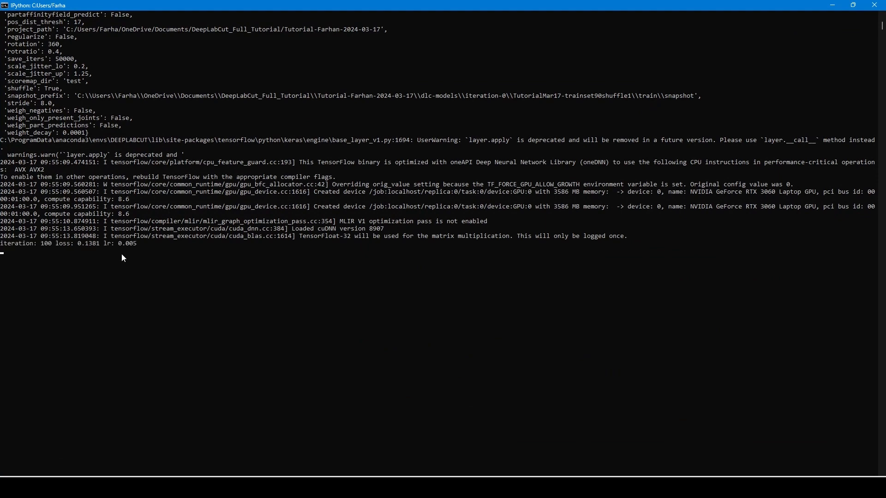
{"action": "left_click_drag", "start_coordinate": [139, 244], "coordinate": [4, 248]}
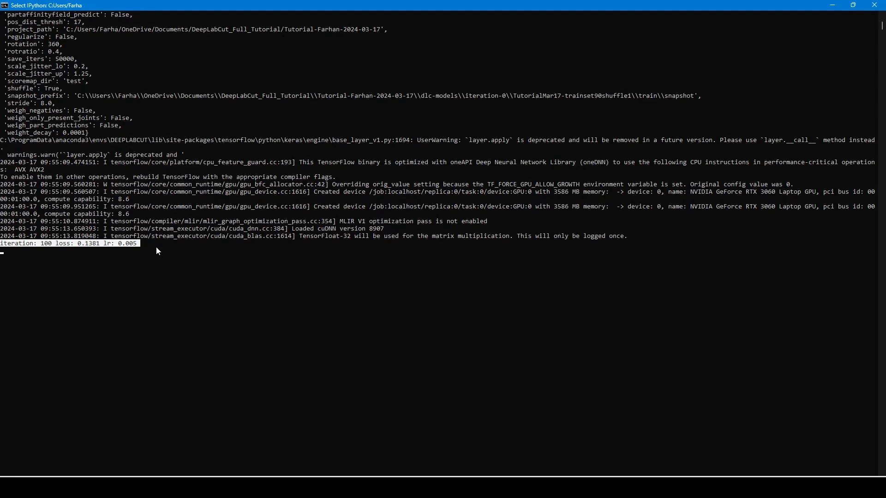
Step: Examine the NVIDIA GPU activity in Task Manager's performance summary while the network trains, enlarging and repositioning the summary
{"action": "right_click", "coordinate": [468, 486]}
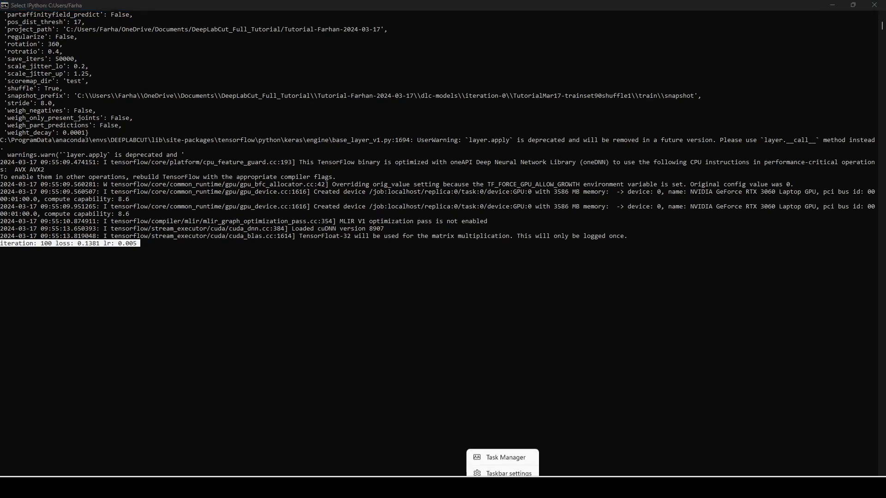
{"action": "left_click", "coordinate": [482, 457]}
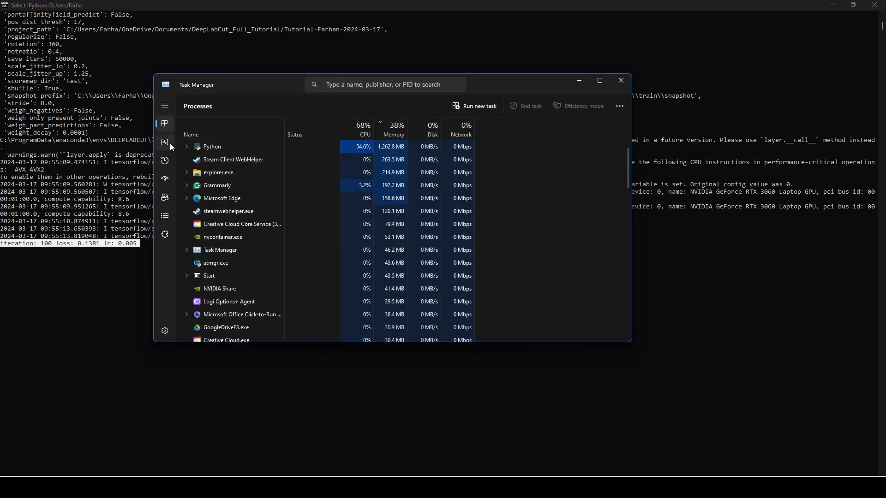
{"action": "left_click", "coordinate": [165, 142]}
{"action": "double_click", "coordinate": [207, 190]}
{"action": "scroll", "coordinate": [219, 259], "scroll_direction": "down", "scroll_amount": 1}
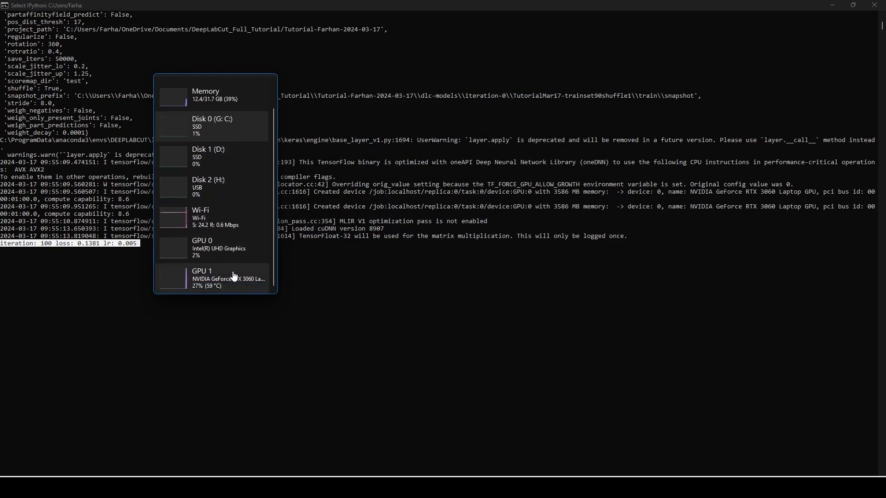
{"action": "left_click_drag", "start_coordinate": [278, 295], "coordinate": [343, 398]}
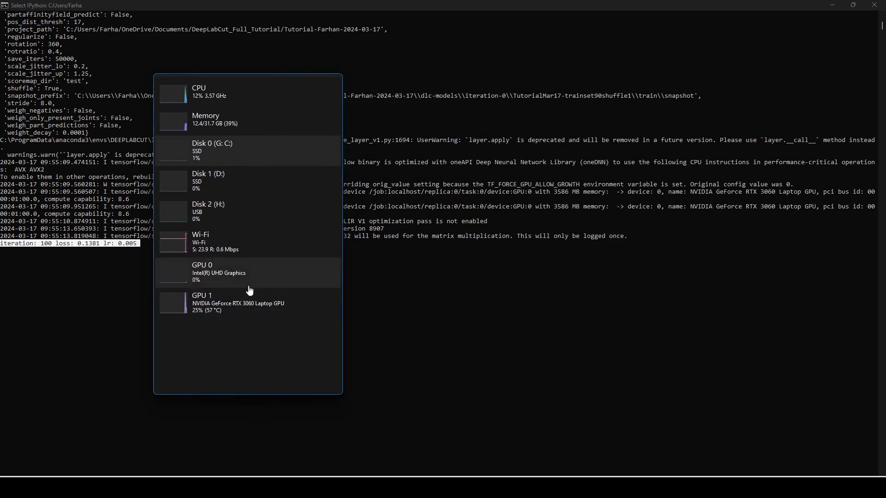
{"action": "left_click_drag", "start_coordinate": [247, 286], "coordinate": [427, 209]}
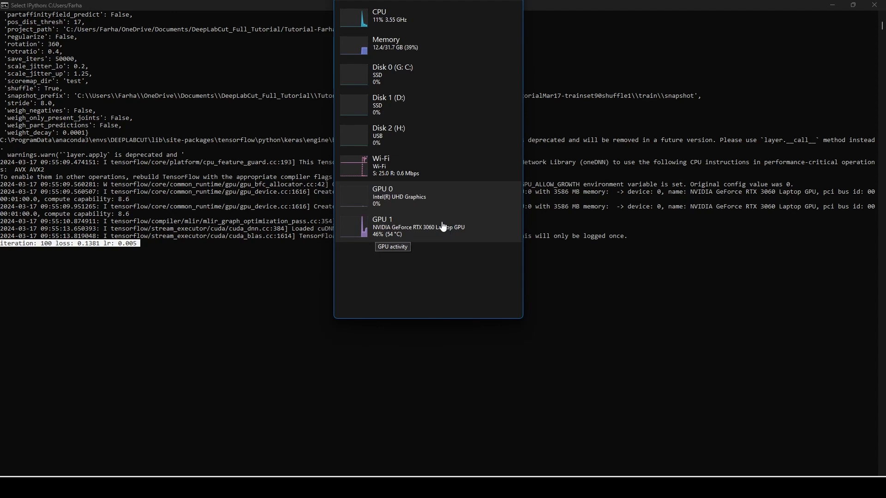
{"action": "left_click_drag", "start_coordinate": [391, 212], "coordinate": [407, 297]}
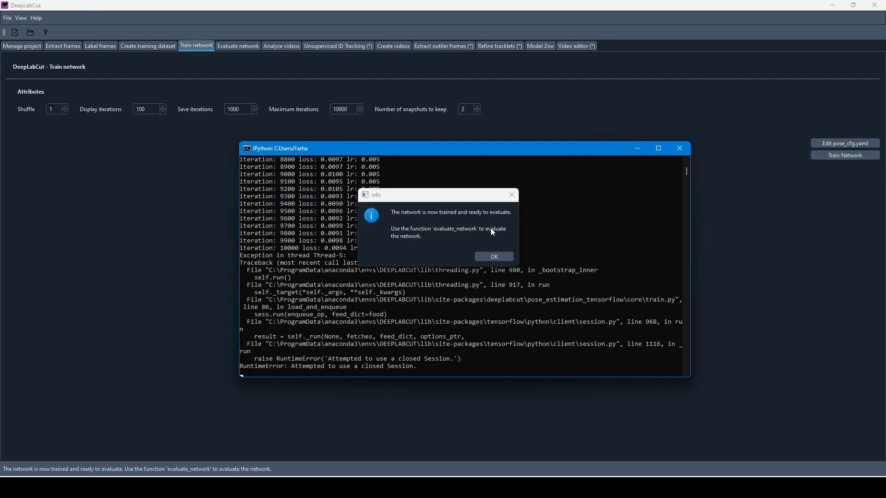
Step: Dismiss the DeepLabCut notice that the network is trained and ready to evaluate
{"action": "left_click_drag", "start_coordinate": [433, 198], "coordinate": [414, 228]}
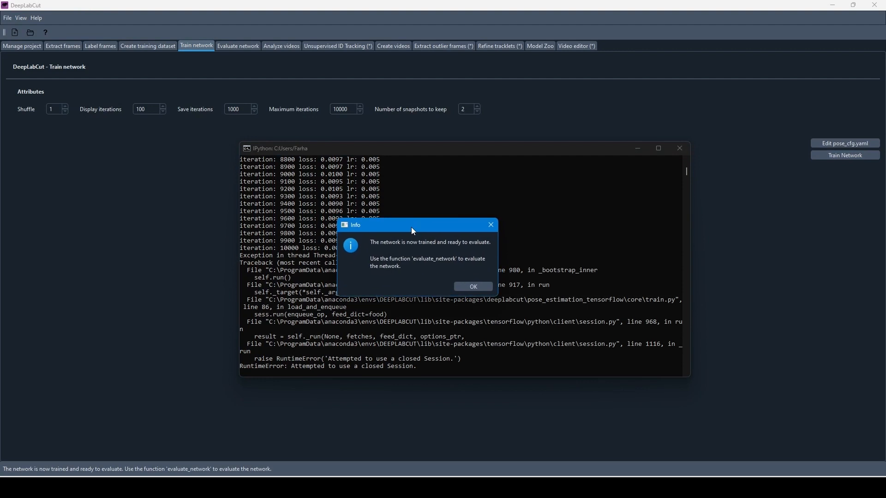
{"action": "left_click", "coordinate": [480, 288]}
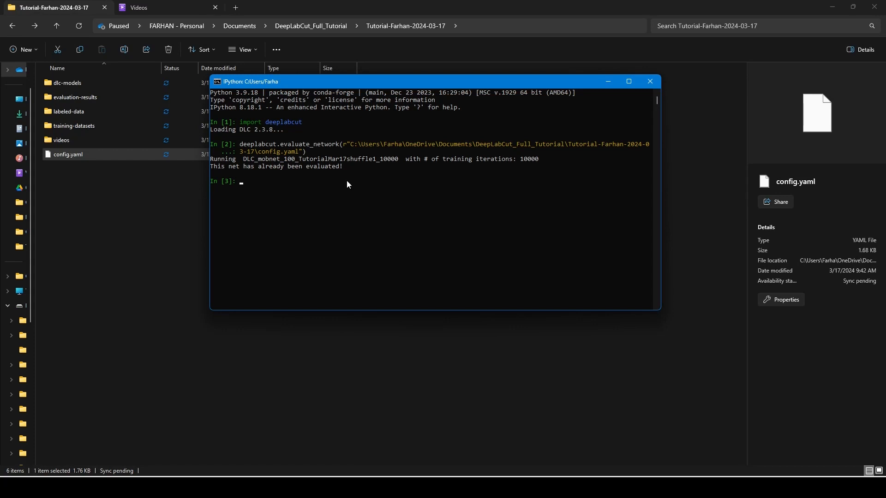
Step: Enter deeplabcut.export_model in the IPython console with the project's config.yaml path as a raw string argument
{"action": "type", "text": "deeplabc"}
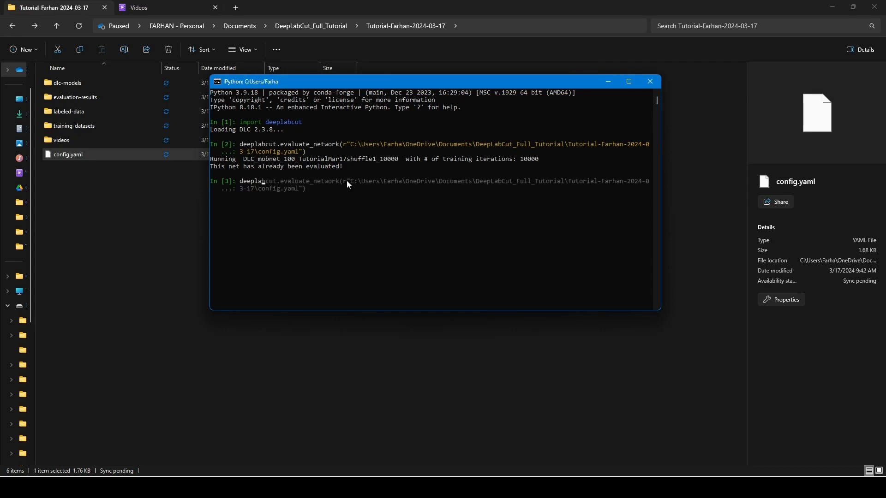
{"action": "type", "text": "ut.ex"}
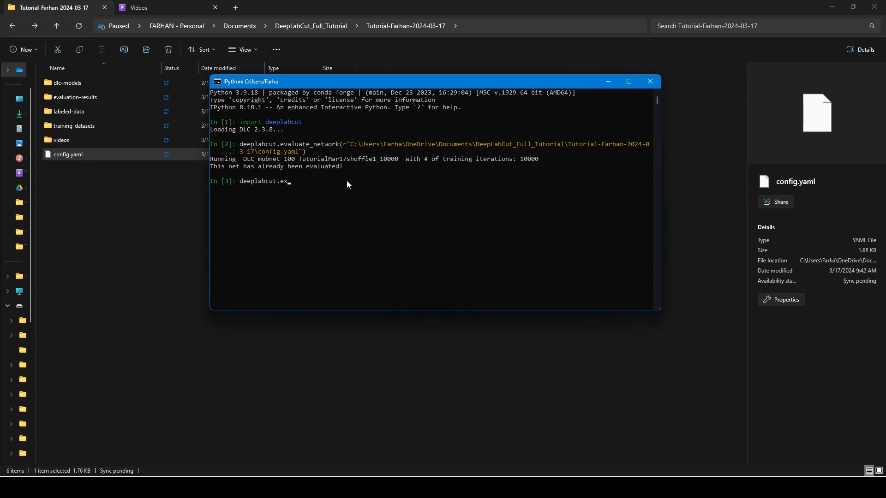
{"action": "key", "text": "Tab"}
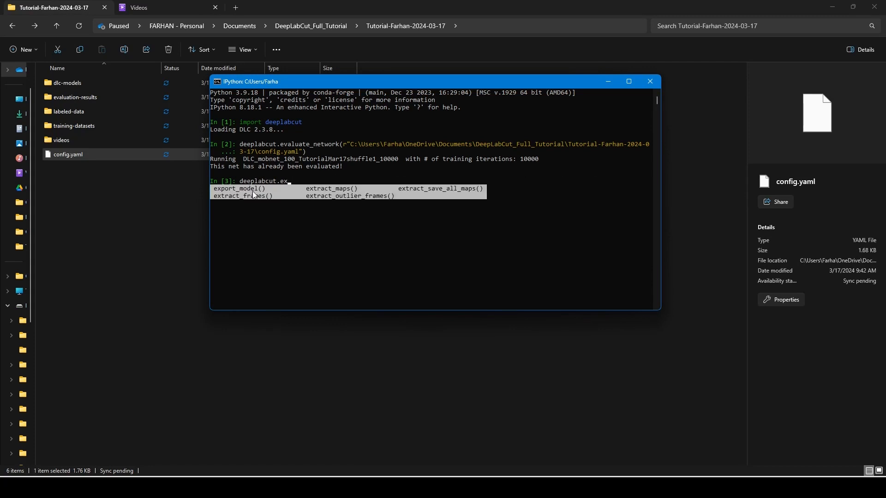
{"action": "key", "text": "Tab"}
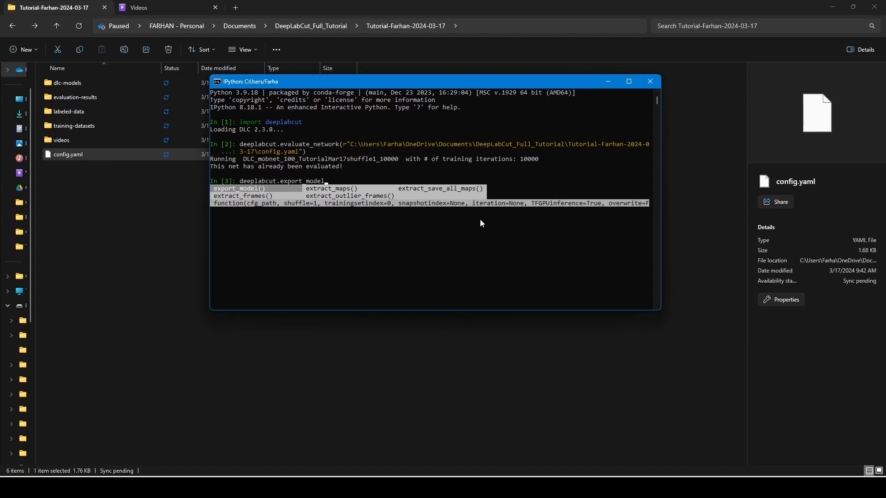
{"action": "key", "text": "Escape"}
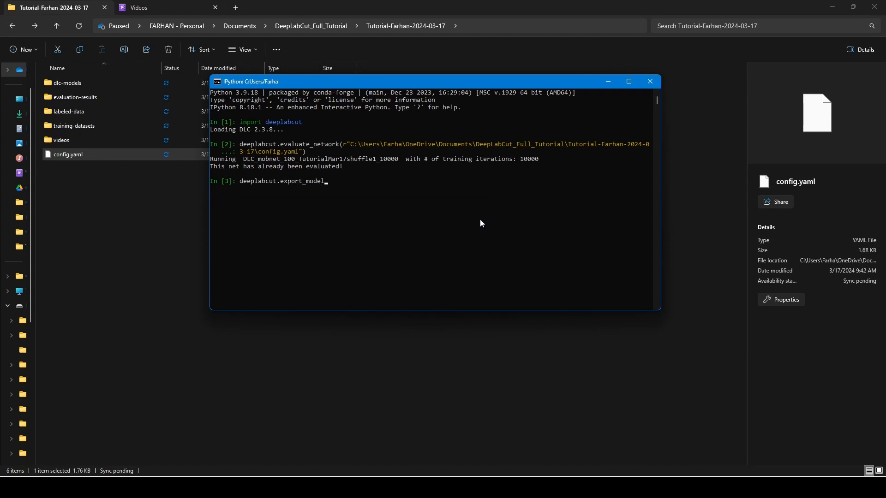
{"action": "type", "text": "(r\""}
{"action": "type", "text": "\"C:\\Users\\Farha\\OneDrive\\Documents\\DeepLabCut_Full_Tutorial\\Tutorial-Farhan-2024-03-17\\config.yaml\""}
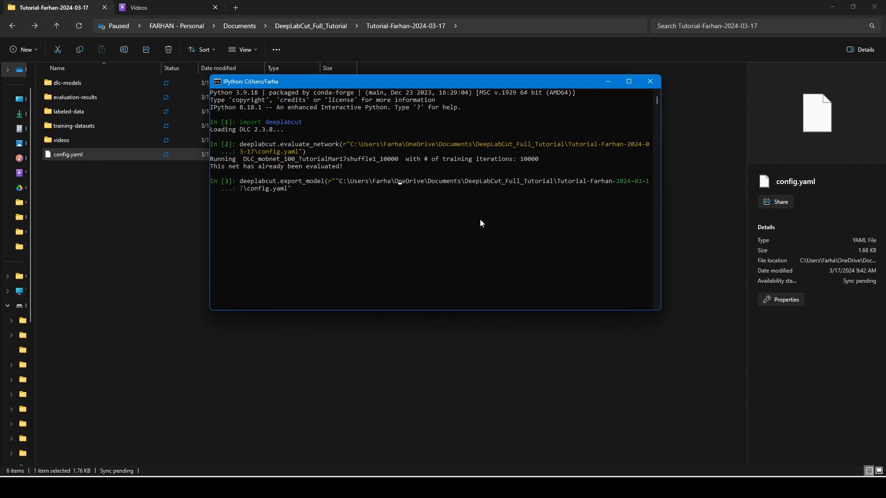
{"action": "key", "text": "Delete"}
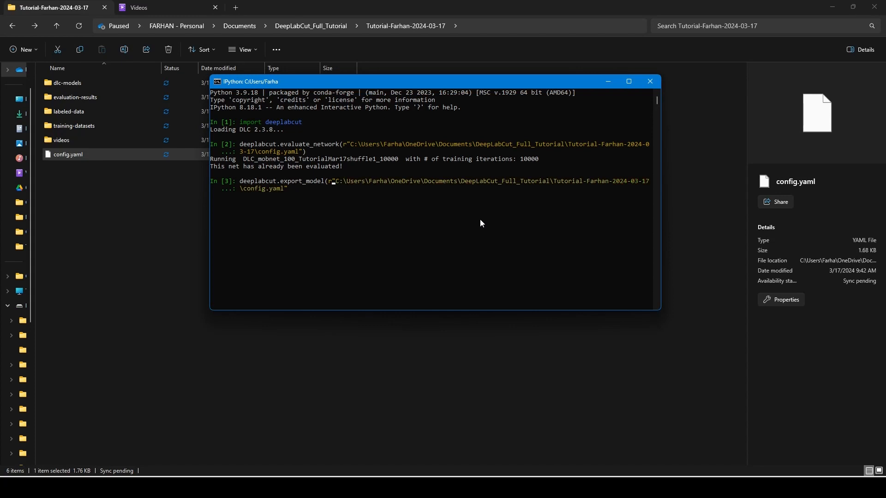
Step: Select the entire config.yaml path argument in the export_model command
{"action": "key", "text": "Right"}
{"action": "key", "text": "Right"}
{"action": "key", "text": "Right"}
{"action": "key", "text": "Right"}
{"action": "key", "text": "Right"}
{"action": "key", "text": "Right"}
{"action": "key", "text": "shift+Right"}
{"action": "key", "text": "shift+Right"}
{"action": "key", "text": "shift+Right"}
{"action": "key", "text": "shift+Right"}
{"action": "key", "text": "shift+Right"}
{"action": "key", "text": "shift+Right"}
{"action": "key", "text": "shift+Right"}
{"action": "key", "text": "shift+Right"}
{"action": "key", "text": "shift+Right"}
{"action": "key", "text": "shift+Right"}
{"action": "key", "text": "shift+Right"}
{"action": "key", "text": "shift+Right"}
{"action": "key", "text": "shift+Right"}
{"action": "key", "text": "shift+Right"}
{"action": "key", "text": "shift+Right"}
{"action": "key", "text": "shift+Right"}
{"action": "key", "text": "shift+Right"}
{"action": "key", "text": "shift+Right"}
{"action": "key", "text": "shift+Right"}
{"action": "key", "text": "shift+Right"}
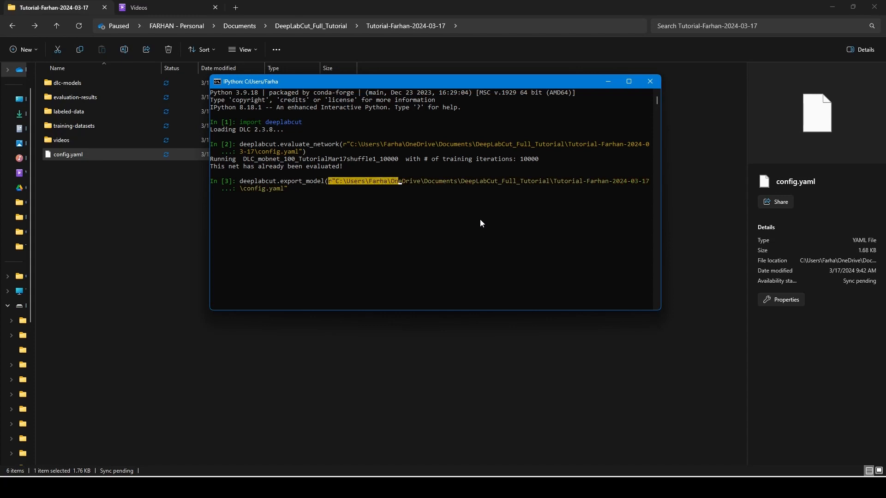
{"action": "key", "text": "shift+Right"}
{"action": "key", "text": "shift+Right"}
{"action": "key", "text": "shift+Right"}
{"action": "key", "text": "shift+Right"}
{"action": "key", "text": "shift+Right"}
{"action": "key", "text": "shift+Right"}
{"action": "key", "text": "shift+Right"}
{"action": "key", "text": "shift+Right"}
{"action": "key", "text": "shift+Right"}
{"action": "key", "text": "shift+Right"}
{"action": "key", "text": "shift+Right"}
{"action": "key", "text": "shift+Right"}
{"action": "key", "text": "shift+Right"}
{"action": "key", "text": "shift+Right"}
{"action": "key", "text": "shift+Right"}
{"action": "key", "text": "shift+Right"}
{"action": "key", "text": "shift+Right"}
{"action": "key", "text": "shift+Right"}
{"action": "key", "text": "shift+Right"}
{"action": "key", "text": "shift+Right"}
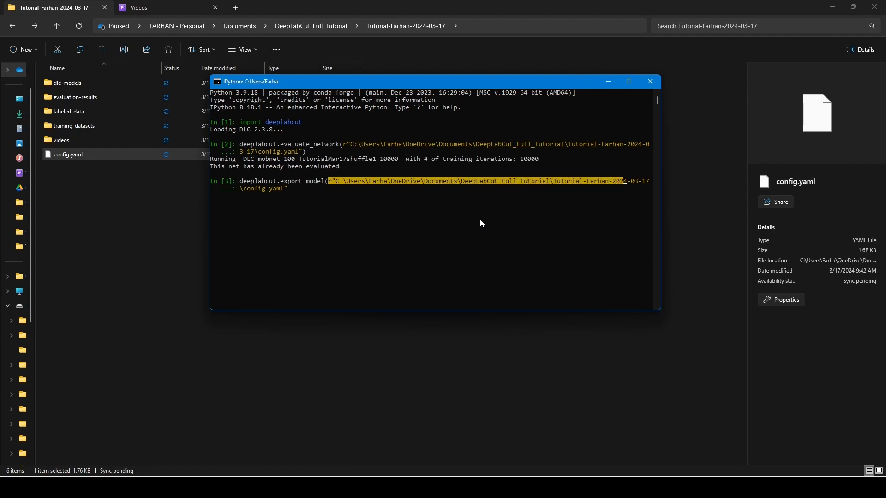
{"action": "key", "text": "shift+Right"}
{"action": "key", "text": "shift+Right"}
{"action": "key", "text": "shift+Right"}
{"action": "key", "text": "shift+Right"}
{"action": "key", "text": "shift+Right"}
{"action": "key", "text": "ctrl+c"}
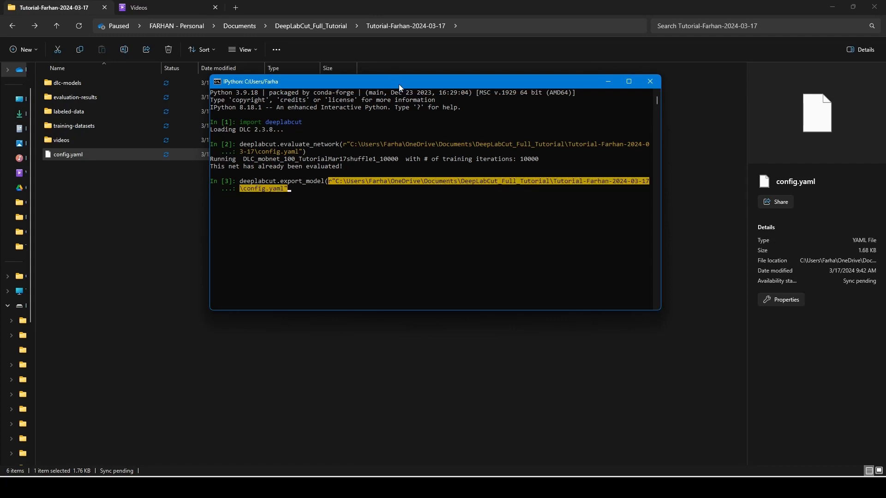
Step: Copy config.yaml's path from the project folder and run deeplabcut.export_model with it as the raw string argument
{"action": "left_click_drag", "start_coordinate": [398, 83], "coordinate": [533, 120]}
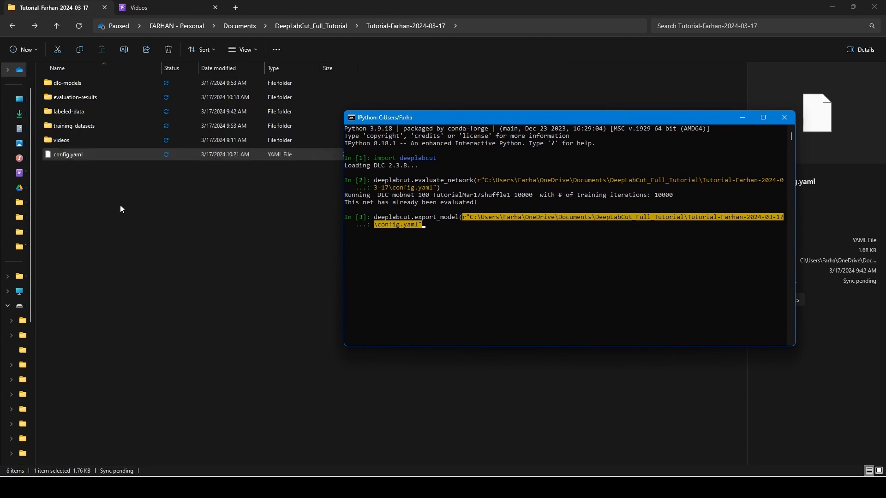
{"action": "left_click", "coordinate": [120, 205]}
{"action": "left_click", "coordinate": [84, 155]}
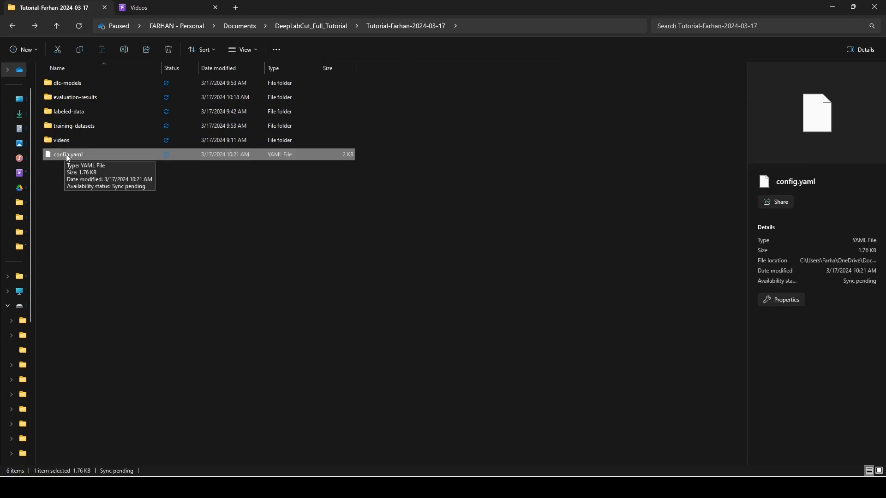
{"action": "right_click", "coordinate": [67, 156]}
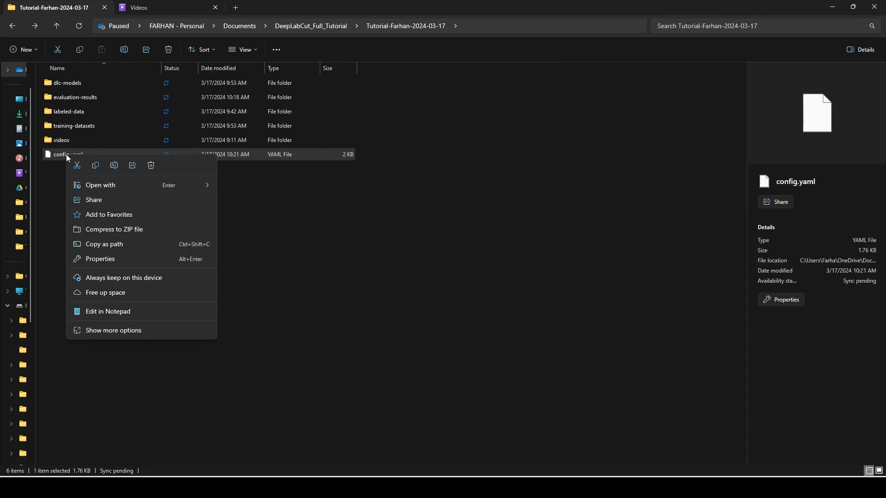
{"action": "left_click", "coordinate": [105, 249]}
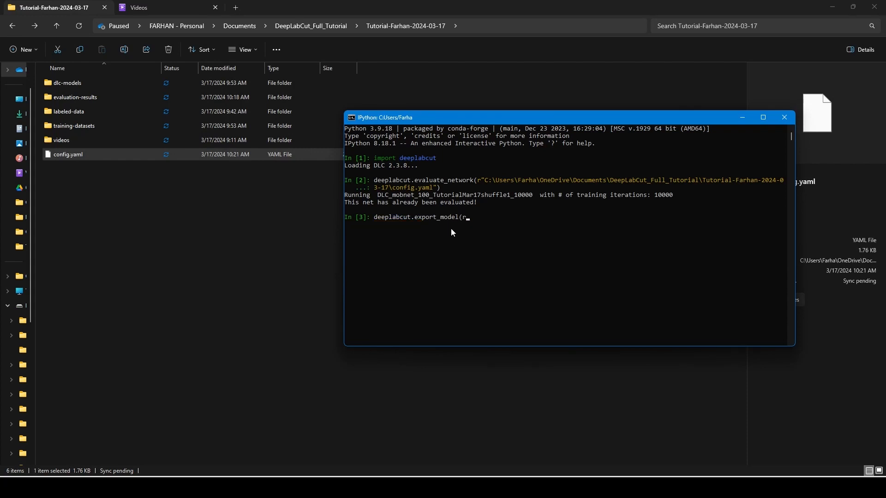
{"action": "key", "text": "ctrl+v"}
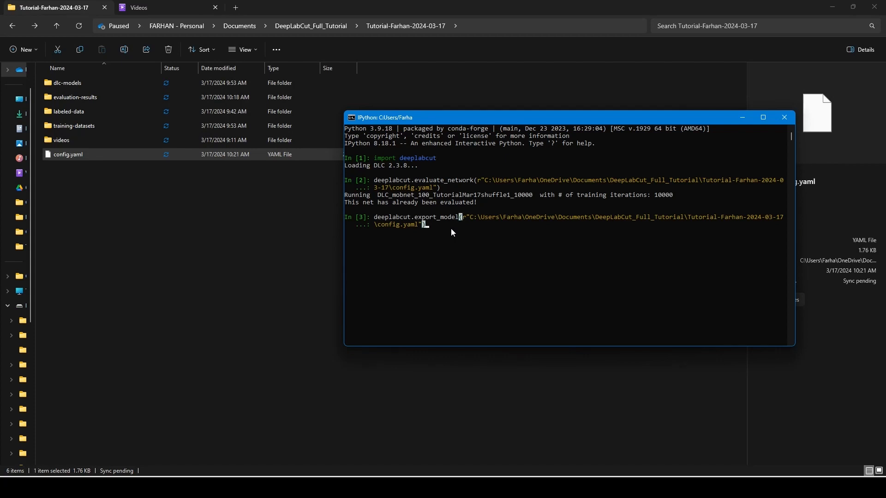
{"action": "key", "text": "Return"}
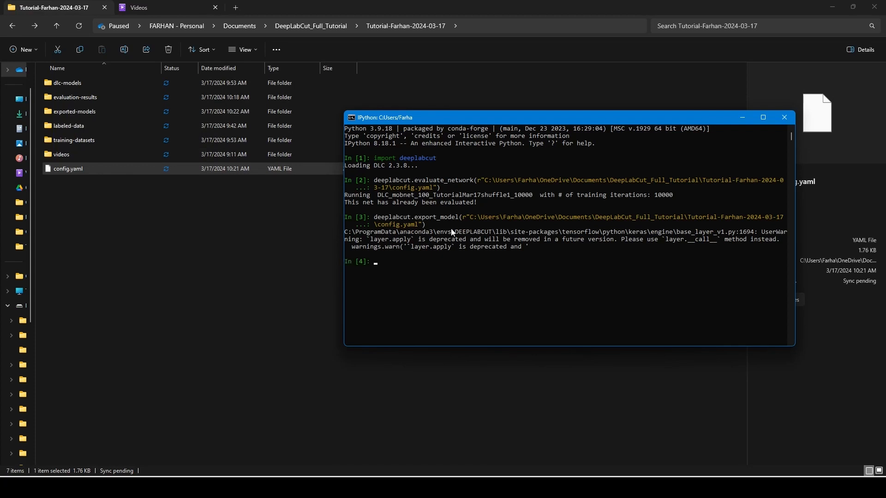
Step: Open DLC_Tutorial_mobilenet_v2_1.0_iteration-0_shuffle-1 in the project's exported-models folder and select snapshot-10000.pb
{"action": "left_click", "coordinate": [91, 112]}
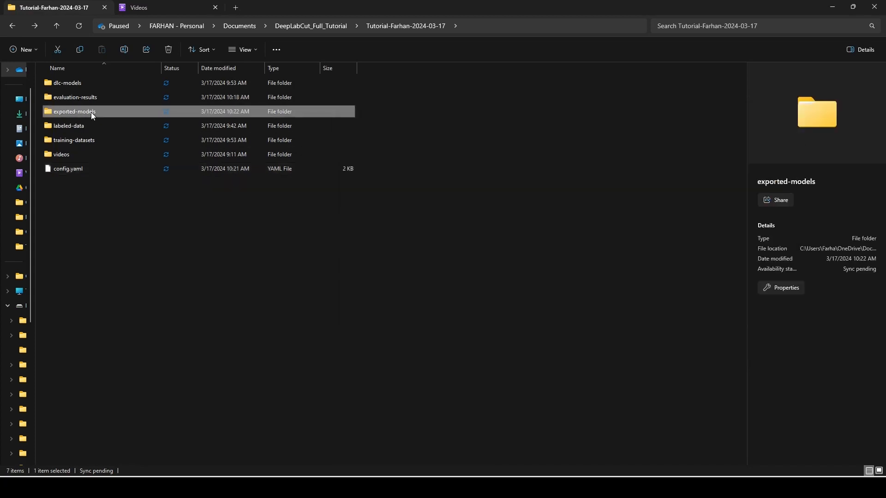
{"action": "double_click", "coordinate": [76, 110]}
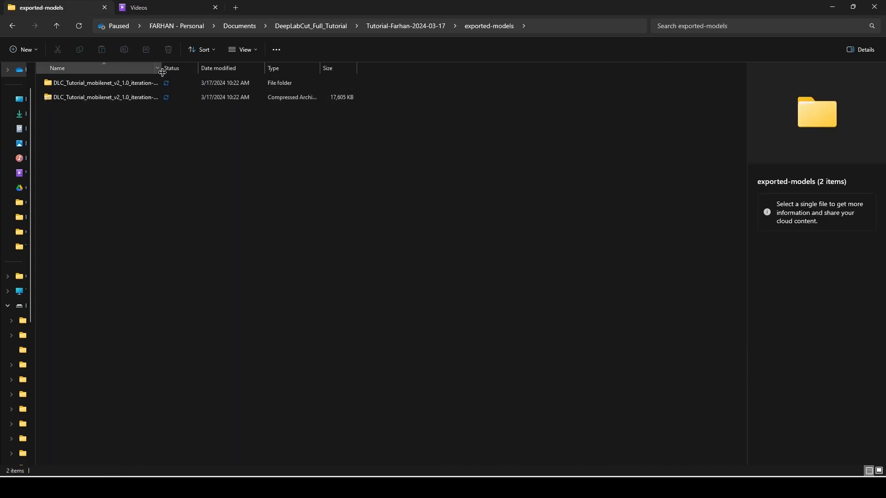
{"action": "left_click_drag", "start_coordinate": [161, 70], "coordinate": [292, 70]}
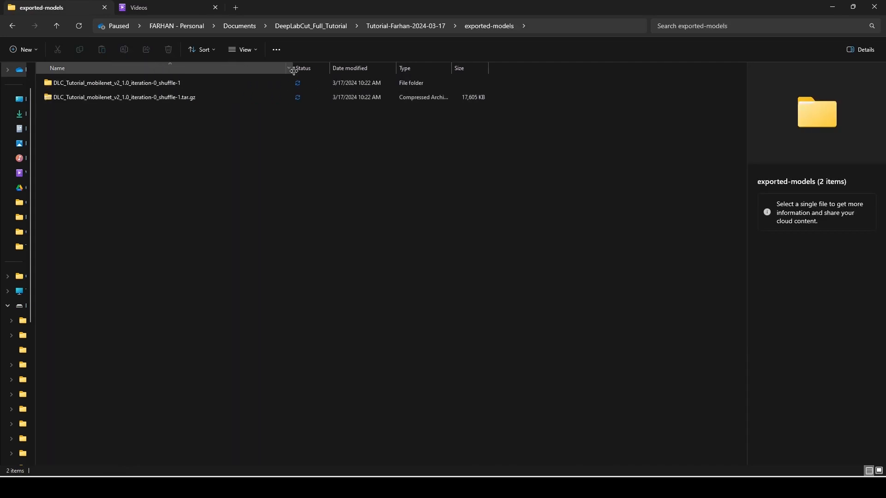
{"action": "left_click", "coordinate": [200, 98]}
{"action": "left_click", "coordinate": [97, 86]}
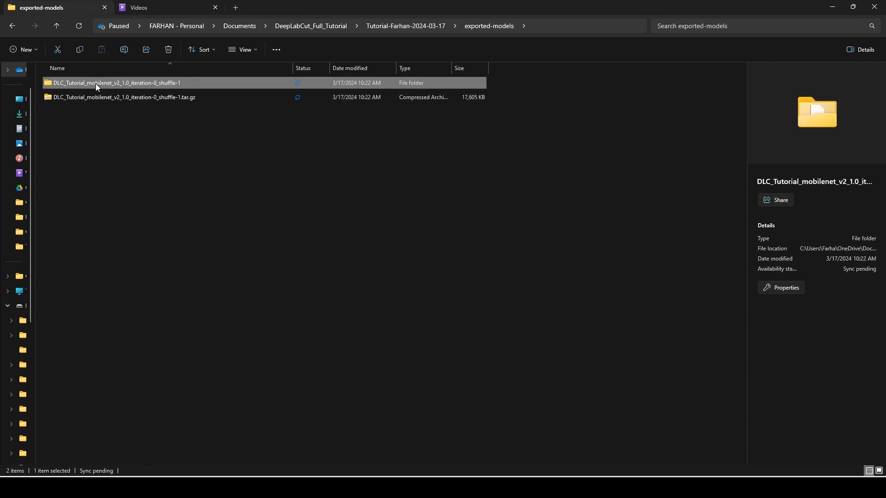
{"action": "double_click", "coordinate": [114, 84]}
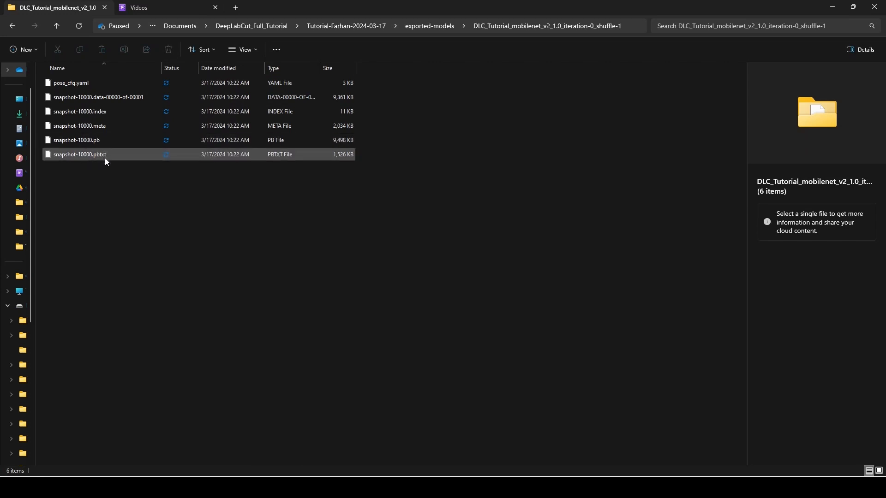
{"action": "left_click", "coordinate": [101, 140]}
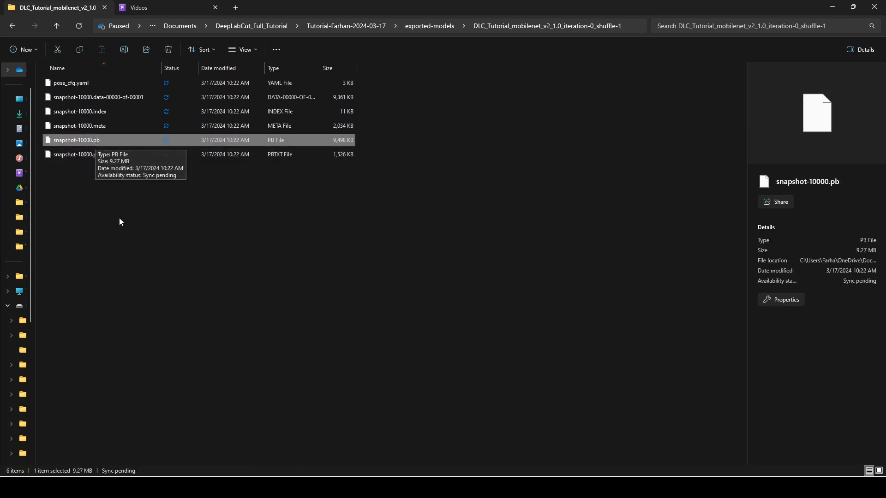
Step: Switch to Bonsai and run the FileCapture workflow with the node's video preview open
{"action": "left_click", "coordinate": [72, 487]}
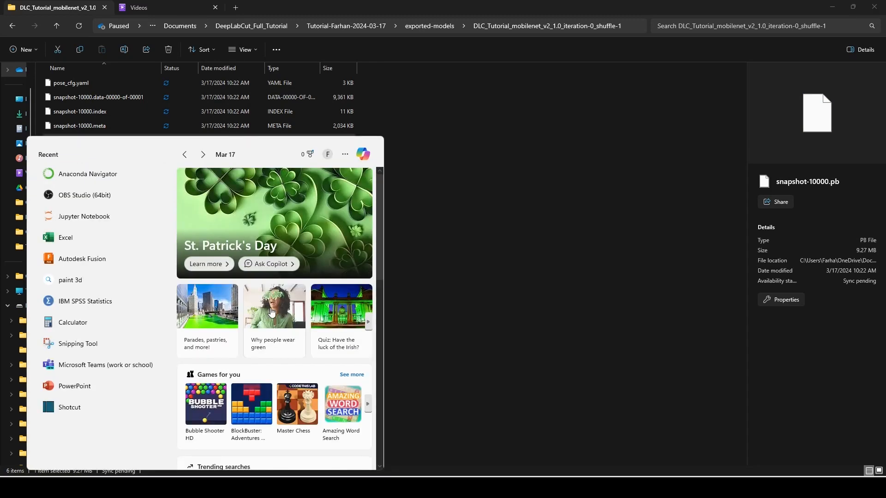
{"action": "type", "text": "bon"}
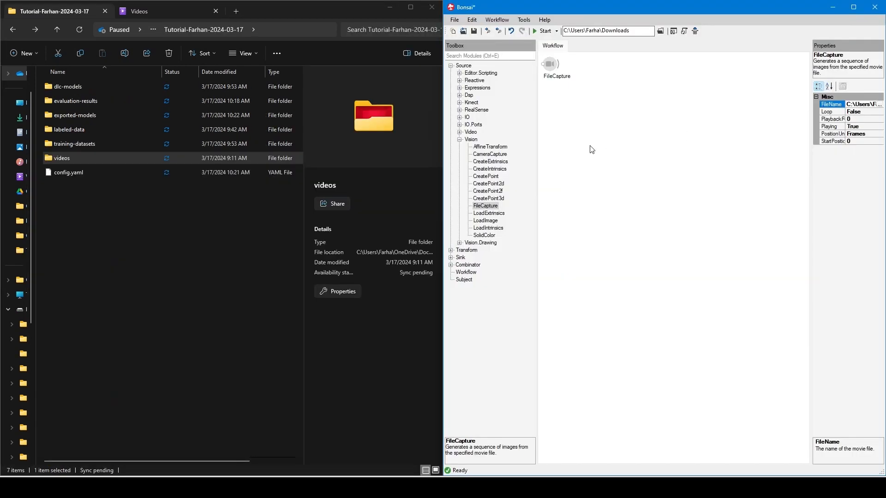
{"action": "left_click", "coordinate": [591, 148]}
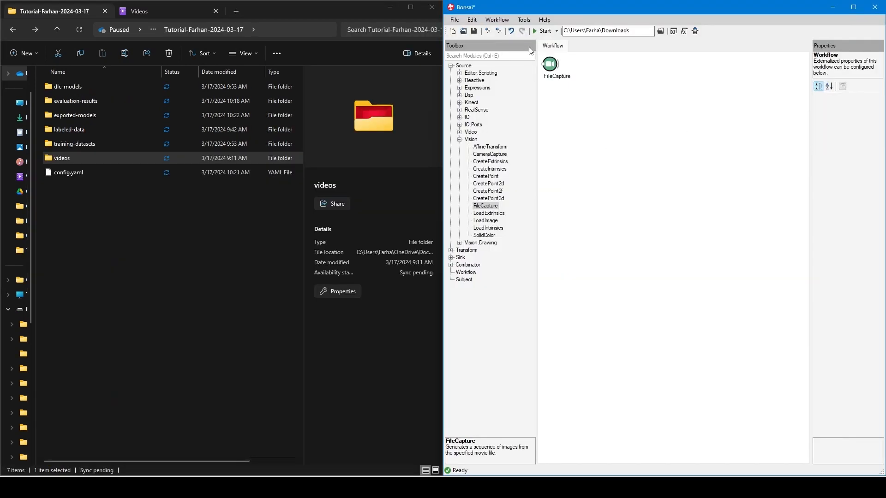
{"action": "left_click", "coordinate": [550, 64]}
{"action": "left_click", "coordinate": [540, 31]}
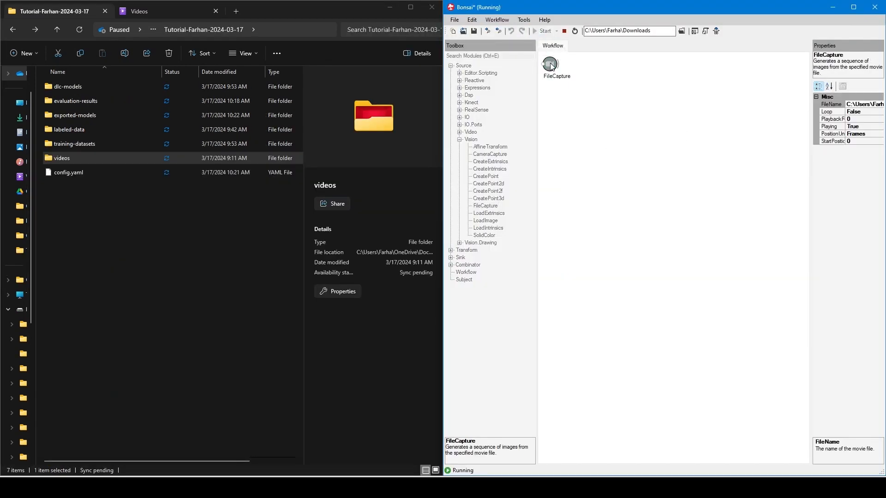
{"action": "double_click", "coordinate": [550, 65]}
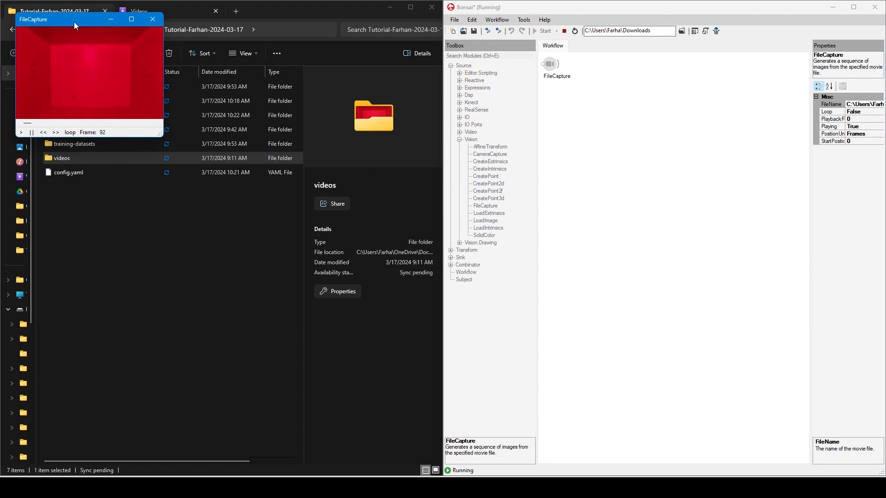
Step: Close the FileCapture video preview and stop the running workflow
{"action": "left_click_drag", "start_coordinate": [73, 21], "coordinate": [551, 173]}
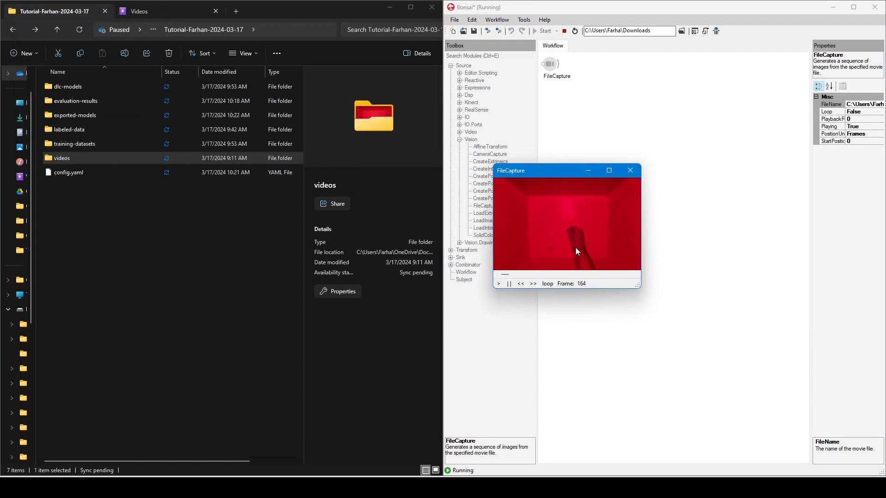
{"action": "left_click", "coordinate": [630, 170]}
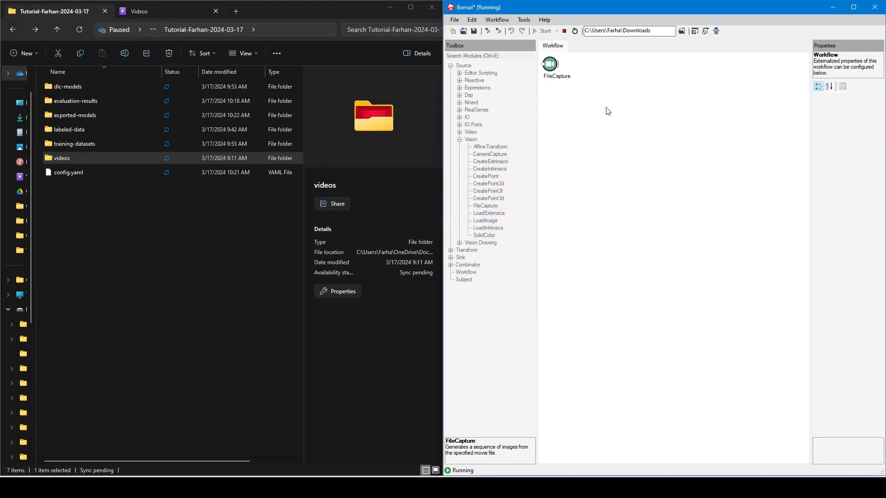
{"action": "left_click", "coordinate": [564, 31]}
Step: Add a DeepLabCut PredictPose transform to the workflow and connect it to the FileCapture output
{"action": "left_click", "coordinate": [450, 66]}
{"action": "left_click", "coordinate": [451, 73]}
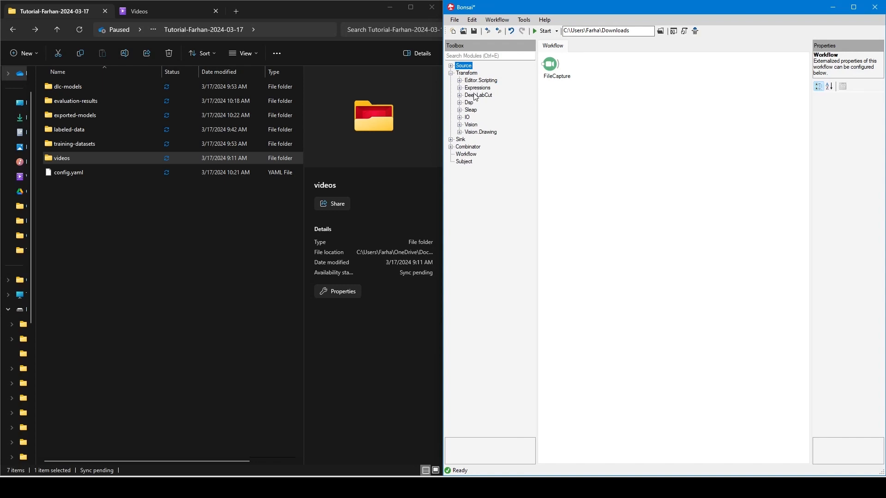
{"action": "left_click", "coordinate": [460, 95]}
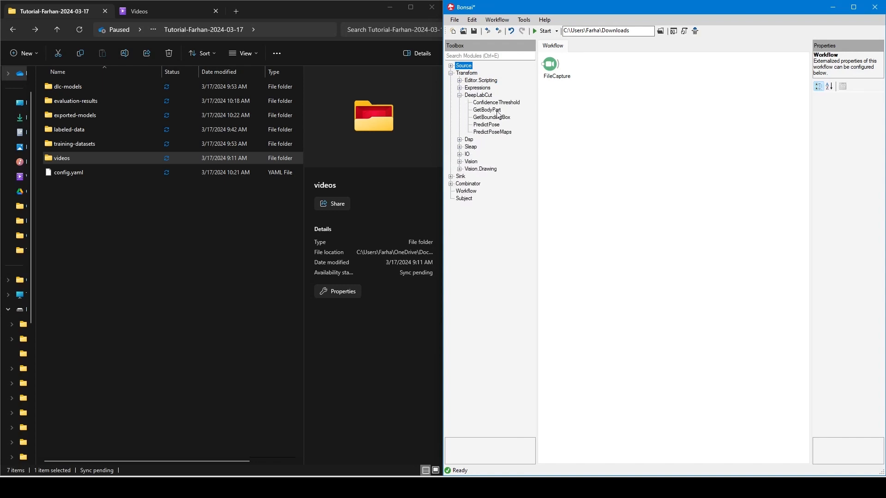
{"action": "left_click_drag", "start_coordinate": [487, 125], "coordinate": [587, 69]}
{"action": "left_click", "coordinate": [549, 62]}
{"action": "left_click", "coordinate": [587, 68]}
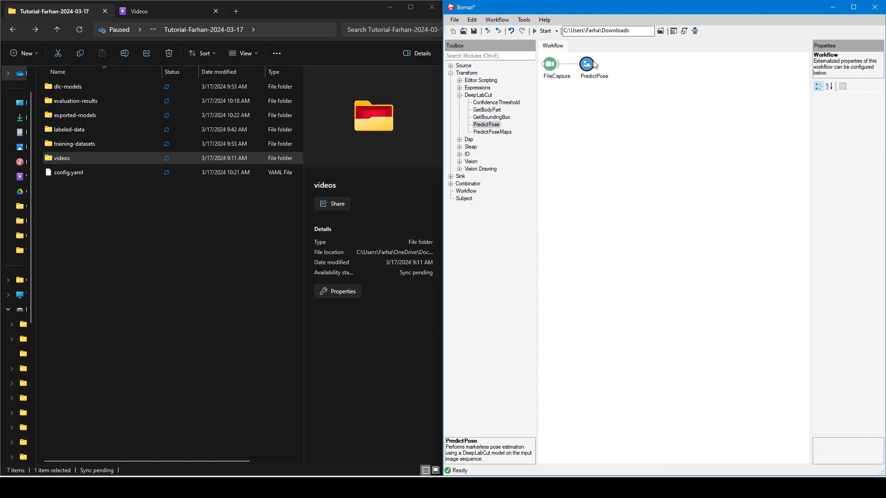
{"action": "left_click_drag", "start_coordinate": [495, 110], "coordinate": [589, 105]}
{"action": "left_click", "coordinate": [592, 125]}
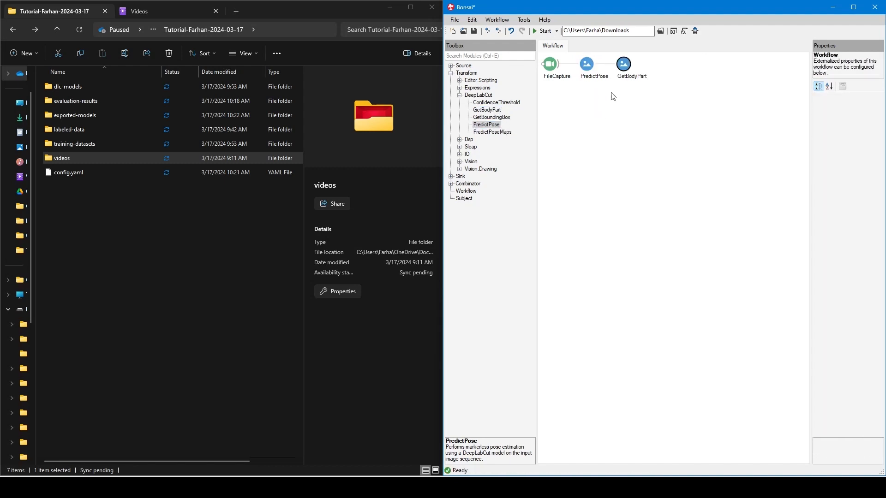
{"action": "left_click", "coordinate": [624, 65]}
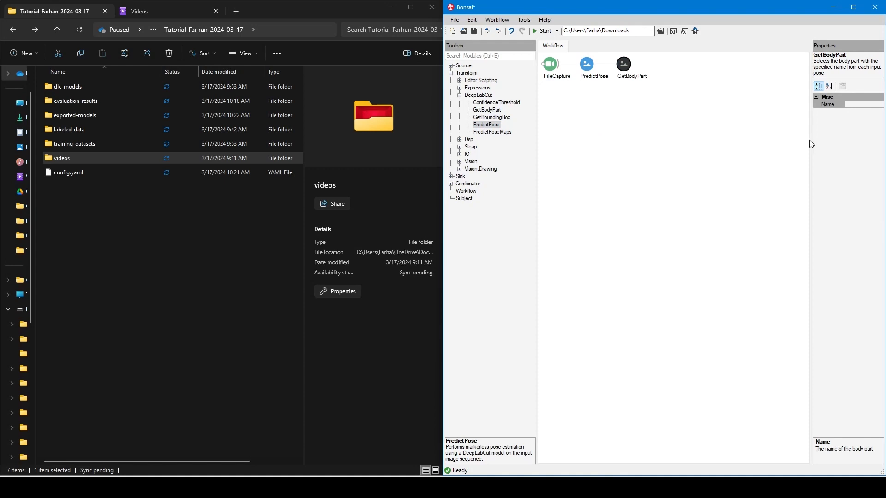
{"action": "left_click_drag", "start_coordinate": [811, 141], "coordinate": [761, 143]}
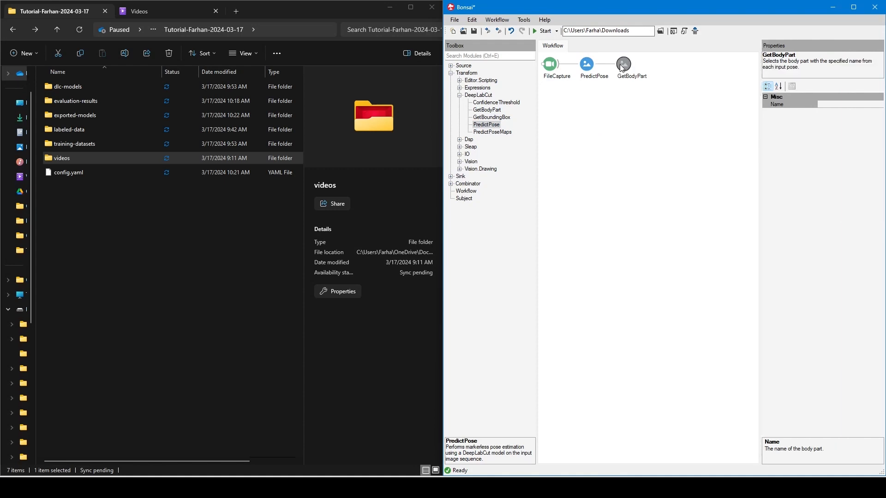
{"action": "key", "text": "Delete"}
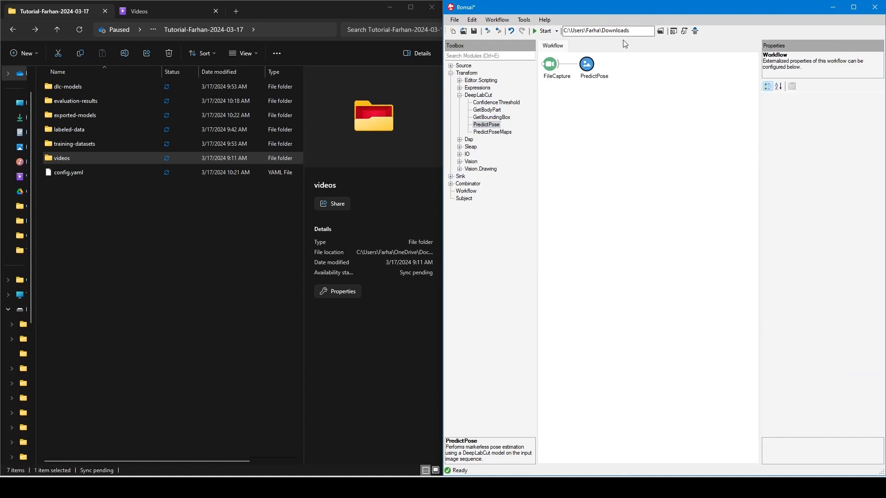
Step: Open DLC_Tutorial_mobilenet_v2_1.0_iteration-0_shuffle-1 in the project's exported-models folder and copy its folder path
{"action": "left_click", "coordinate": [587, 65]}
{"action": "left_click", "coordinate": [148, 218]}
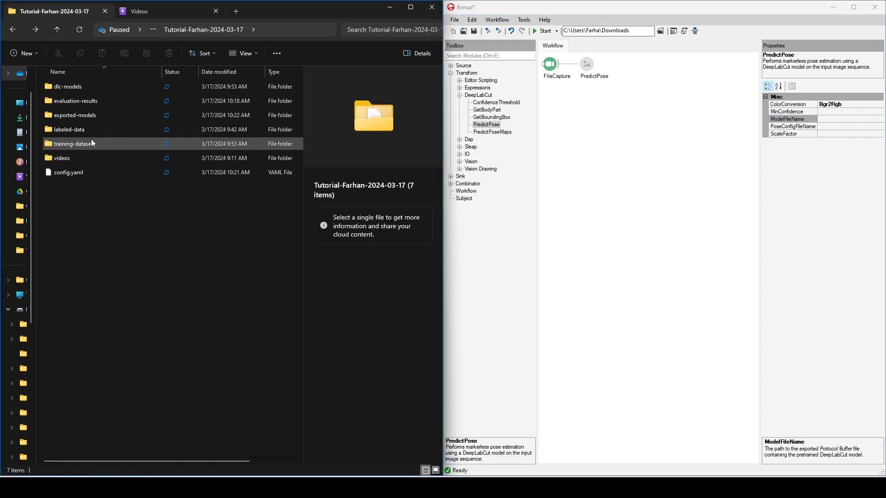
{"action": "double_click", "coordinate": [84, 116]}
{"action": "left_click", "coordinate": [585, 66]}
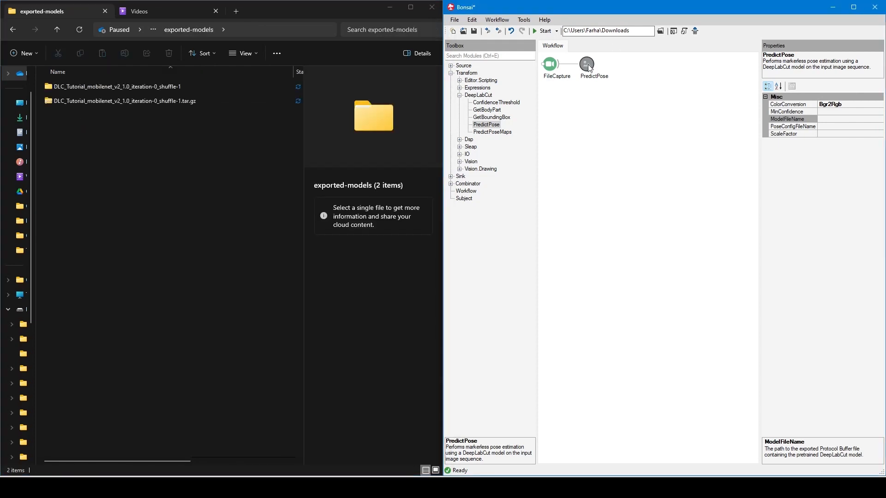
{"action": "double_click", "coordinate": [156, 87]}
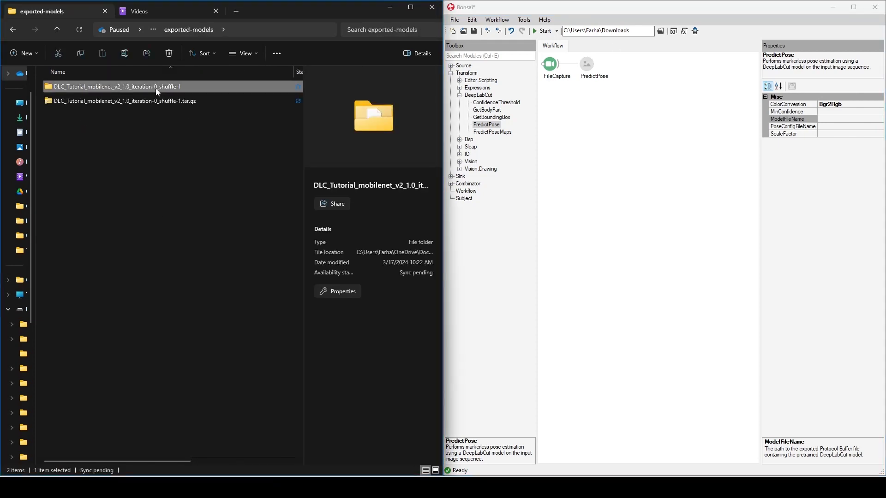
{"action": "left_click", "coordinate": [306, 28]}
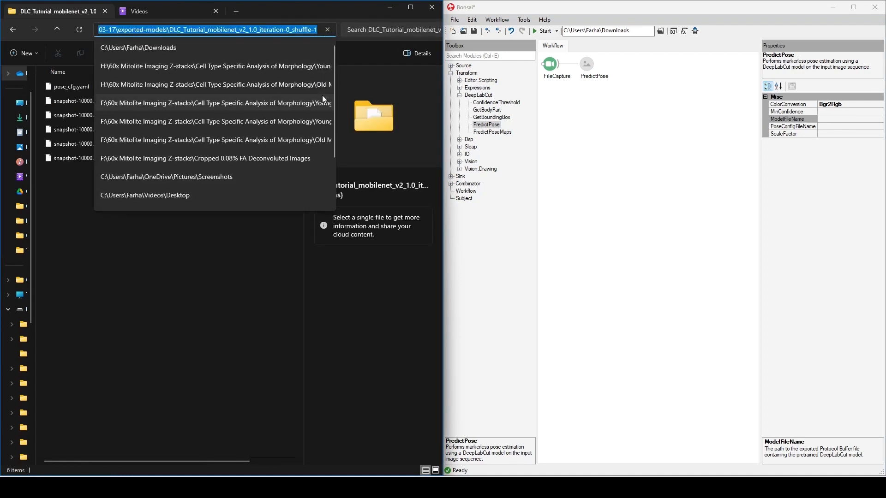
Step: Set PredictPose's ModelFileName to snapshot-10000.pb from the copied exported-model folder path
{"action": "double_click", "coordinate": [590, 65]}
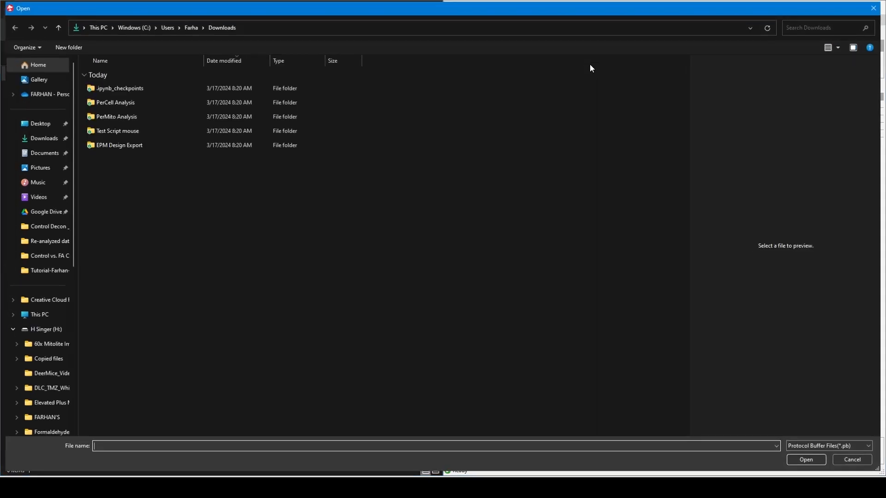
{"action": "left_click", "coordinate": [425, 26]}
{"action": "type", "text": "C:\\Users\\Farha\\OneDrive\\Documents\\DeepLabCut_Full_Tutorial\\Tutorial-Farhan-2024-03-17\\exported-models\\DLC_Tutorial_mobilenet_v2_1.0_iteration-0_shuffle-1"}
{"action": "key", "text": "Return"}
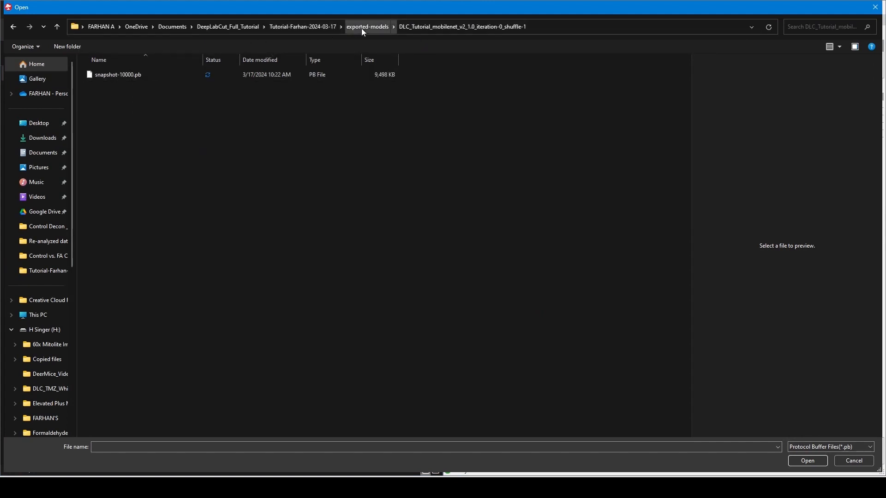
{"action": "left_click", "coordinate": [147, 76]}
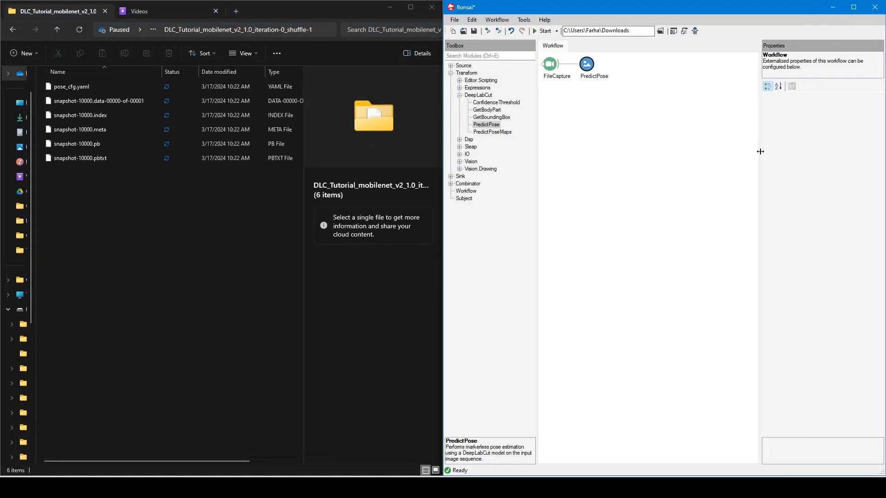
Step: Set PredictPose's PoseConfigFileName to pose_cfg.yaml from the same exported-model folder
{"action": "left_click_drag", "start_coordinate": [760, 151], "coordinate": [667, 161]}
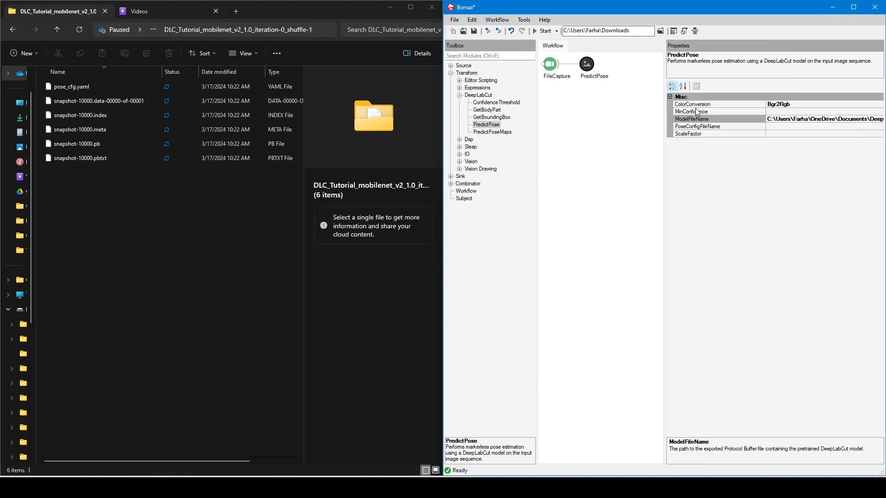
{"action": "left_click", "coordinate": [750, 130]}
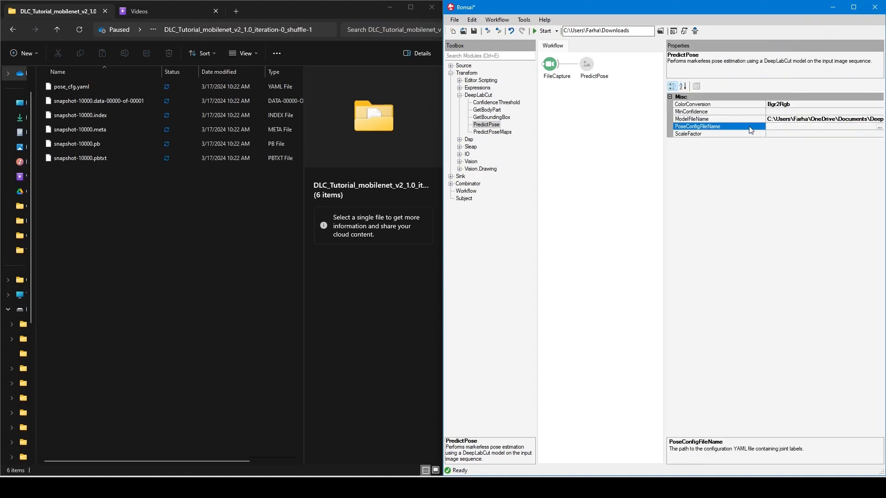
{"action": "left_click", "coordinate": [880, 128]}
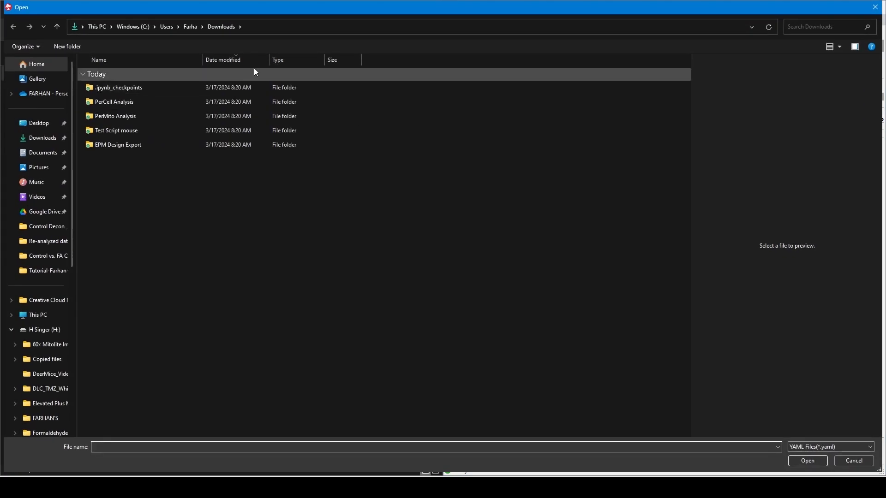
{"action": "left_click", "coordinate": [373, 23]}
{"action": "type", "text": "C:\\Users\\Farha\\OneDrive\\Documents\\DeepLabCut_Full_Tutorial\\Tutorial-Farhan-2024-03-17\\exported-models\\DLC_Tutorial_mobilenet_v2_1.0_iteration-0_shuffle-1"}
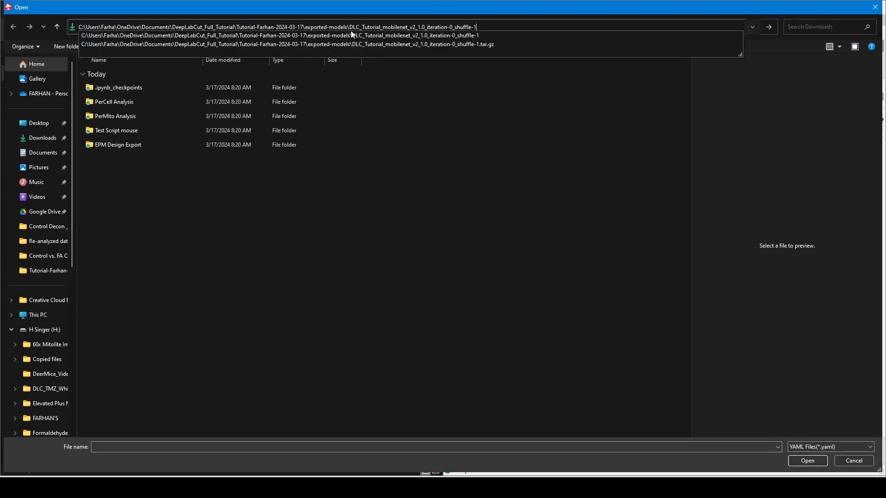
{"action": "key", "text": "Return"}
{"action": "left_click", "coordinate": [132, 75]}
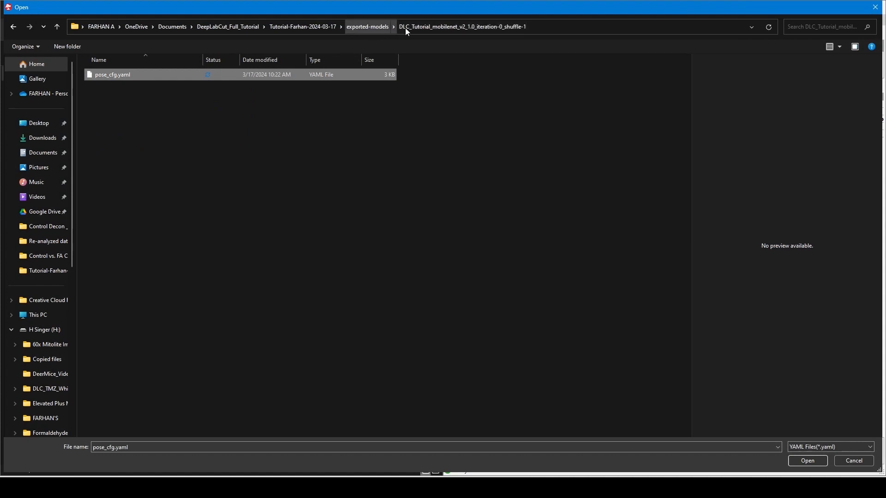
{"action": "double_click", "coordinate": [274, 76]}
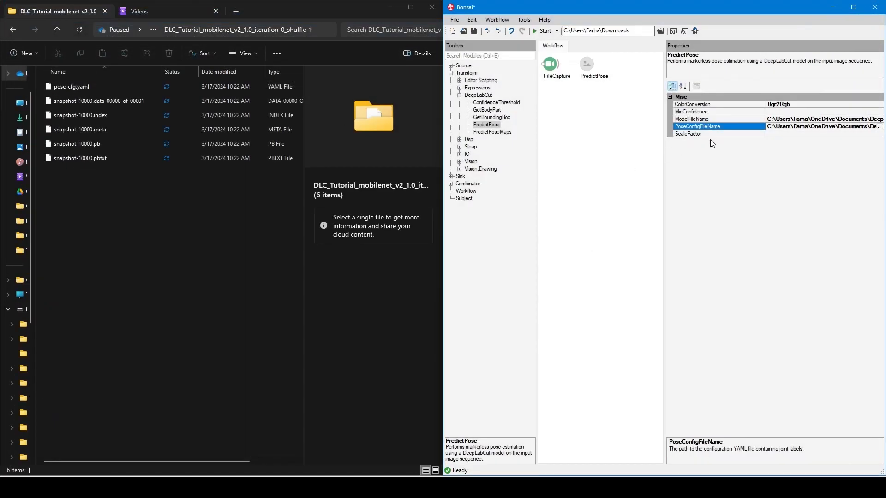
Step: Check PredictPose's optional ScaleFactor and MinConfidence properties without entering values
{"action": "left_click", "coordinate": [780, 134]}
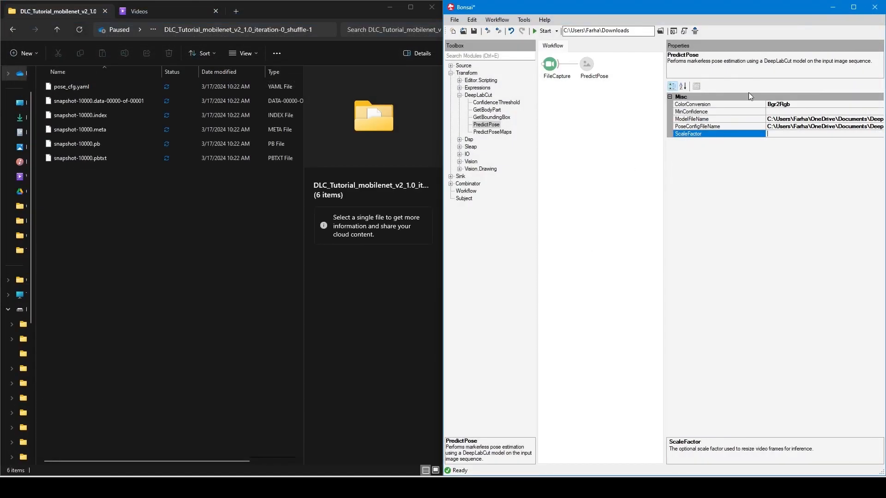
{"action": "left_click", "coordinate": [779, 111]}
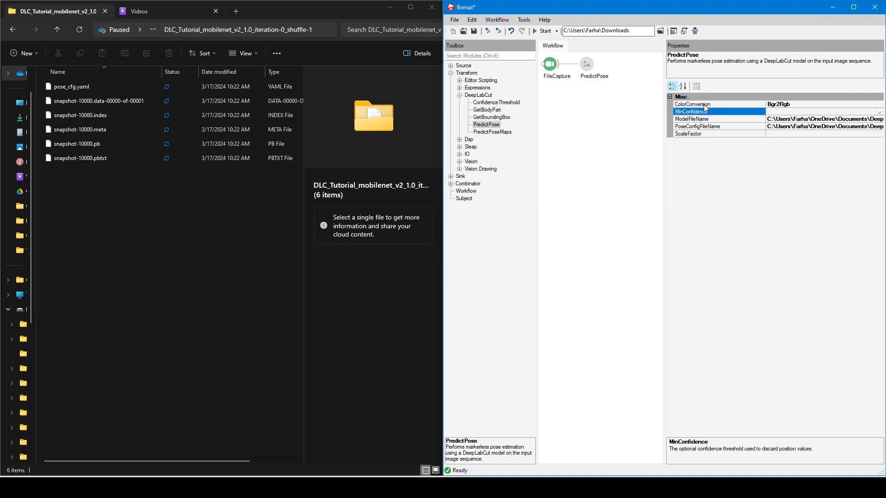
{"action": "left_click", "coordinate": [694, 135]}
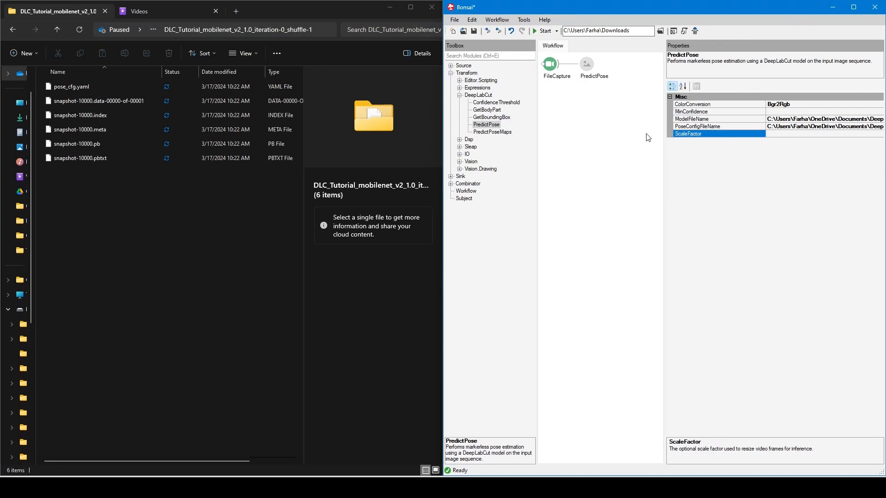
{"action": "left_click_drag", "start_coordinate": [665, 157], "coordinate": [710, 160]}
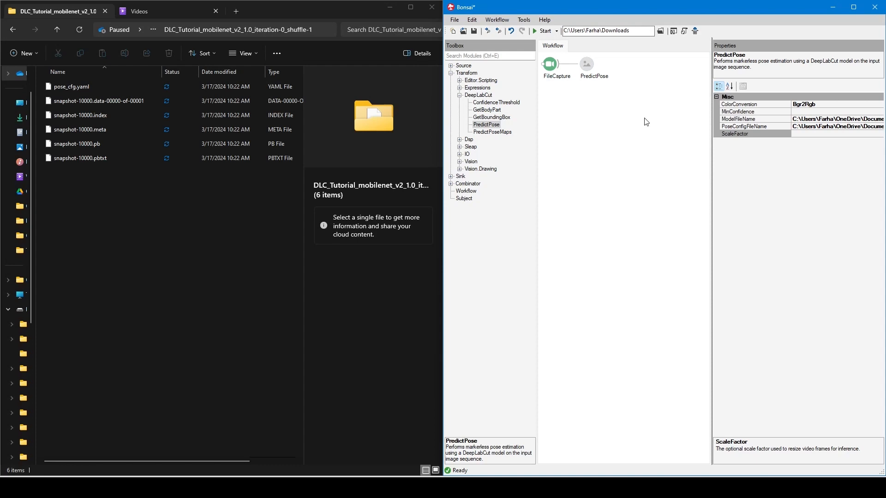
{"action": "left_click", "coordinate": [592, 139]}
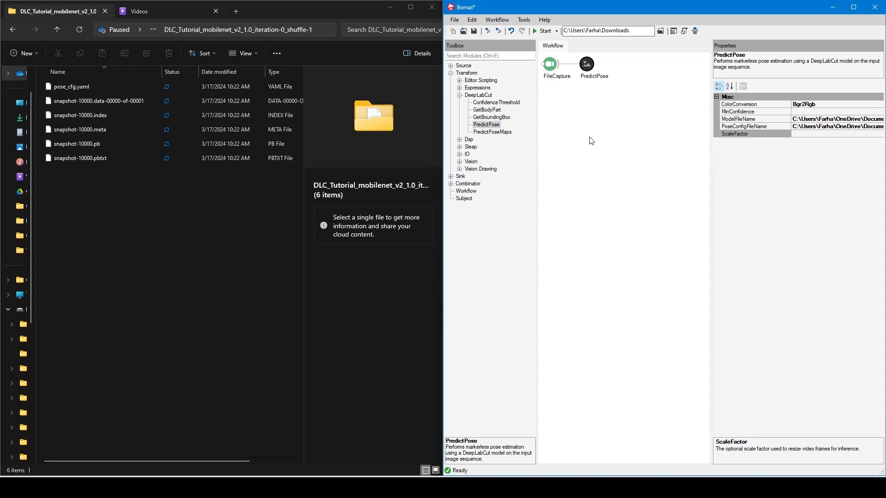
Step: Start the workflow and show Task Manager's compact performance summary, enlarged to include every GPU
{"action": "left_click", "coordinate": [541, 33]}
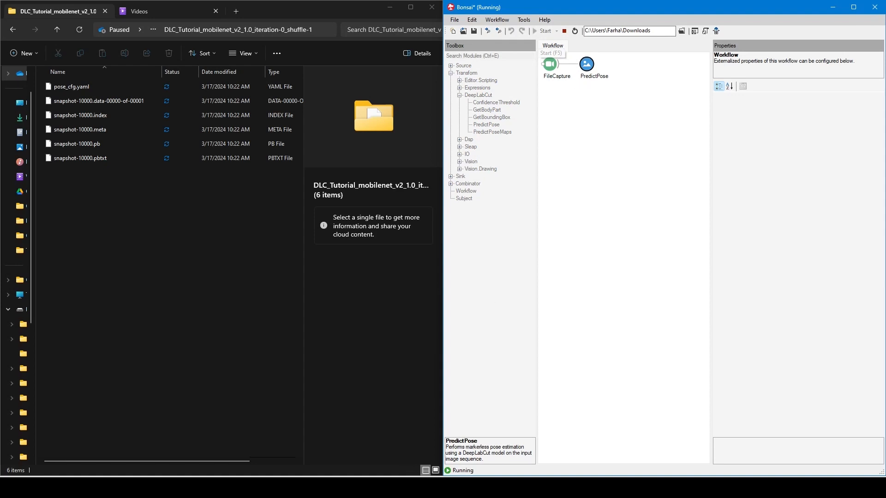
{"action": "right_click", "coordinate": [441, 483]}
{"action": "left_click", "coordinate": [466, 454]}
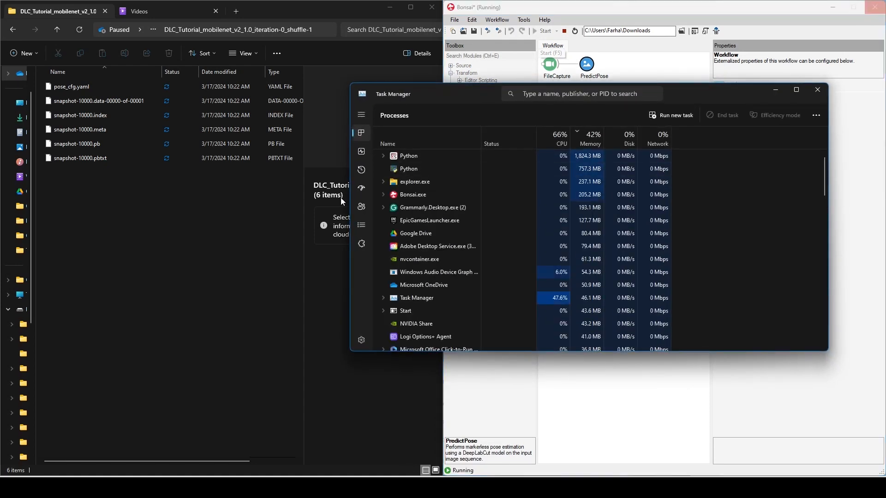
{"action": "left_click", "coordinate": [361, 152]}
{"action": "double_click", "coordinate": [395, 180]}
{"action": "left_click_drag", "start_coordinate": [421, 134], "coordinate": [293, 131]}
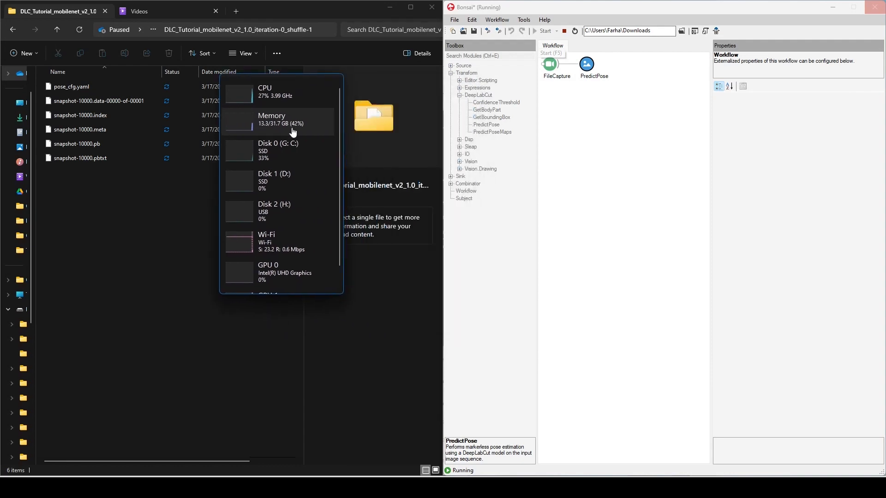
{"action": "scroll", "coordinate": [243, 182], "scroll_direction": "down", "scroll_amount": 1}
{"action": "left_click_drag", "start_coordinate": [301, 279], "coordinate": [321, 409]}
{"action": "left_click_drag", "start_coordinate": [291, 343], "coordinate": [242, 328]}
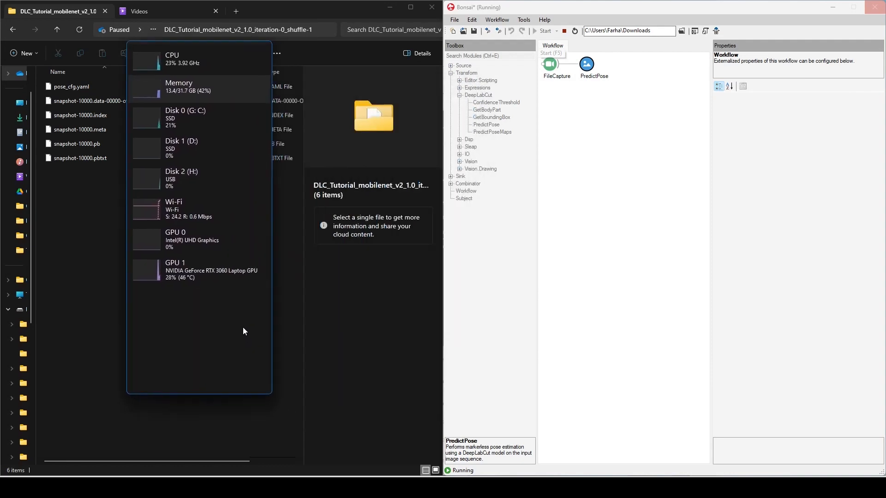
Step: Open the PredictPose and FileCapture visualizers of the running workflow and maximize the PredictPose view
{"action": "double_click", "coordinate": [585, 67]}
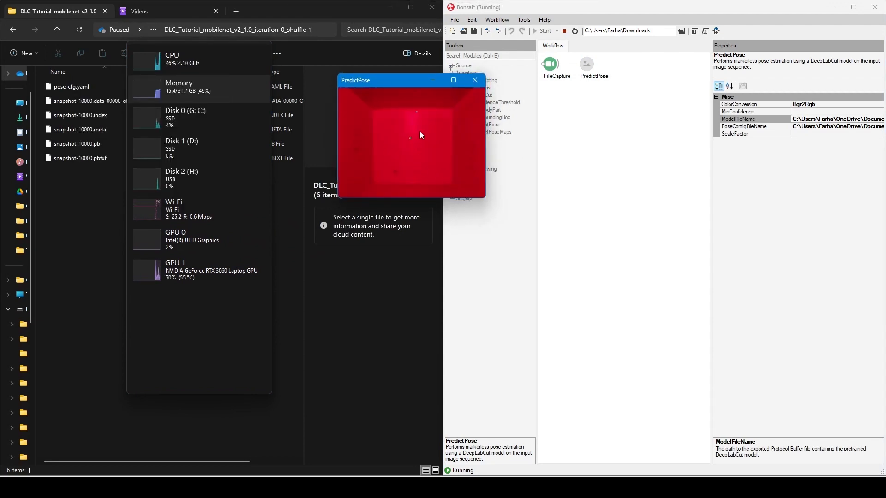
{"action": "double_click", "coordinate": [549, 64]}
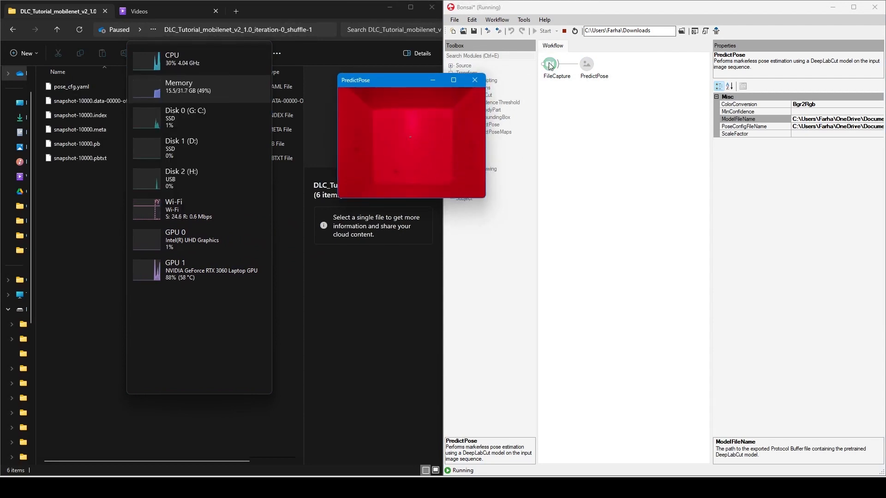
{"action": "left_click_drag", "start_coordinate": [552, 177], "coordinate": [549, 92]}
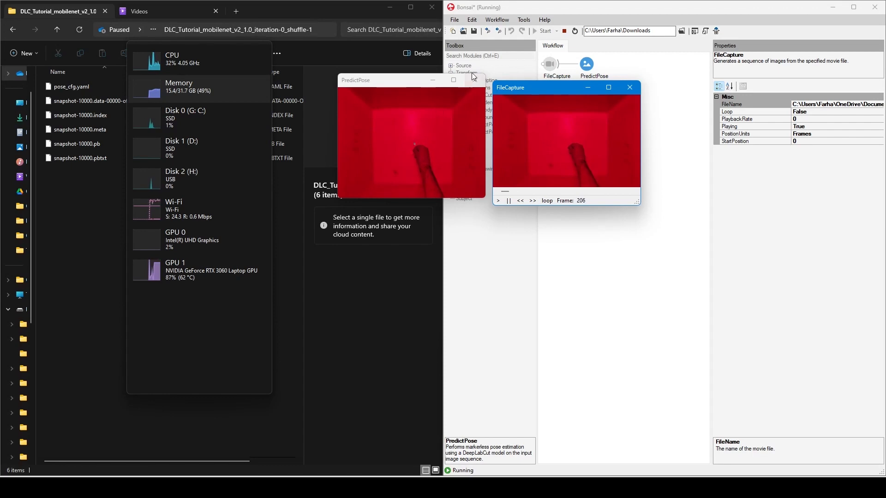
{"action": "left_click", "coordinate": [454, 82]}
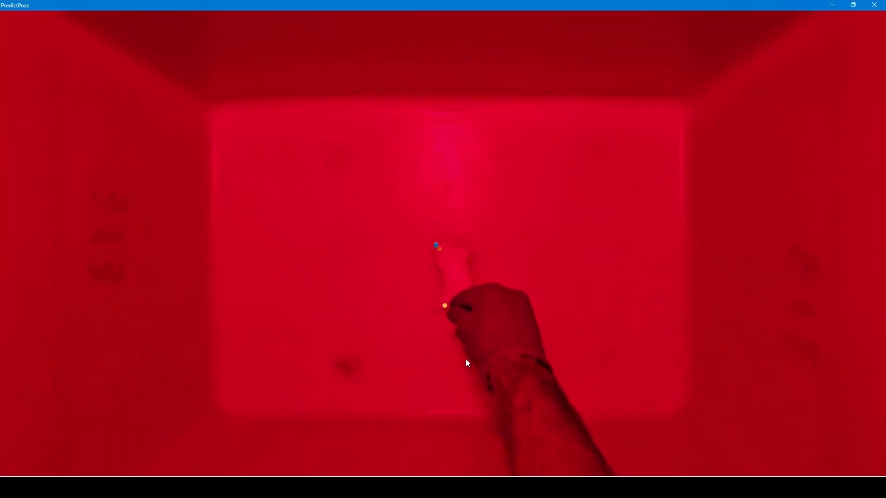
Step: Check GPU usage in Task Manager over the PredictPose view, restore its full window and close it
{"action": "left_click", "coordinate": [423, 487]}
{"action": "left_click_drag", "start_coordinate": [202, 180], "coordinate": [96, 196]}
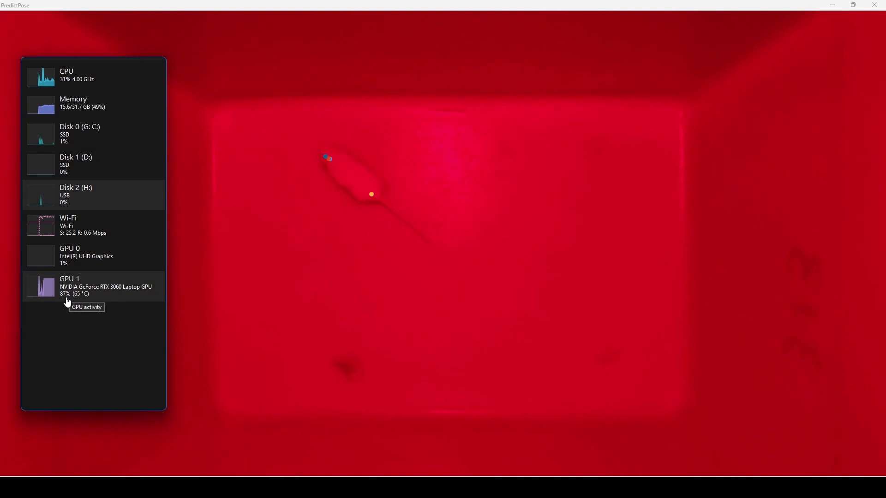
{"action": "left_click_drag", "start_coordinate": [88, 180], "coordinate": [65, 180]}
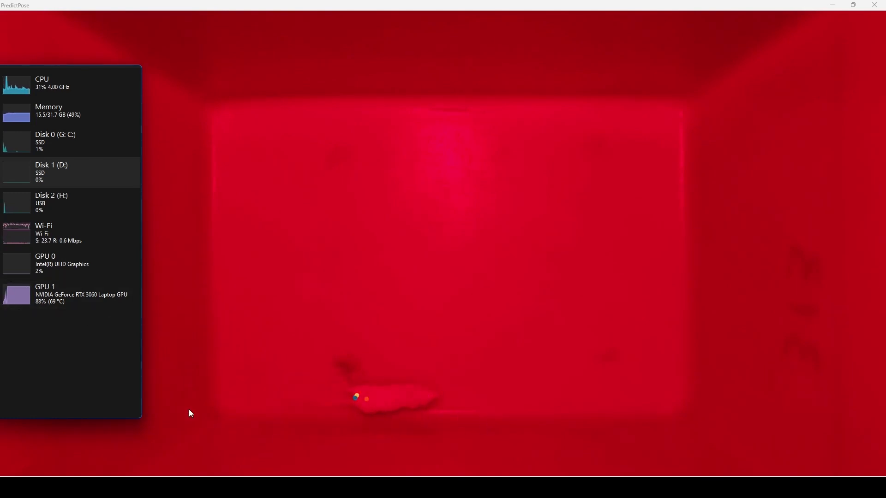
{"action": "left_click_drag", "start_coordinate": [98, 316], "coordinate": [162, 310]}
{"action": "double_click", "coordinate": [162, 311]}
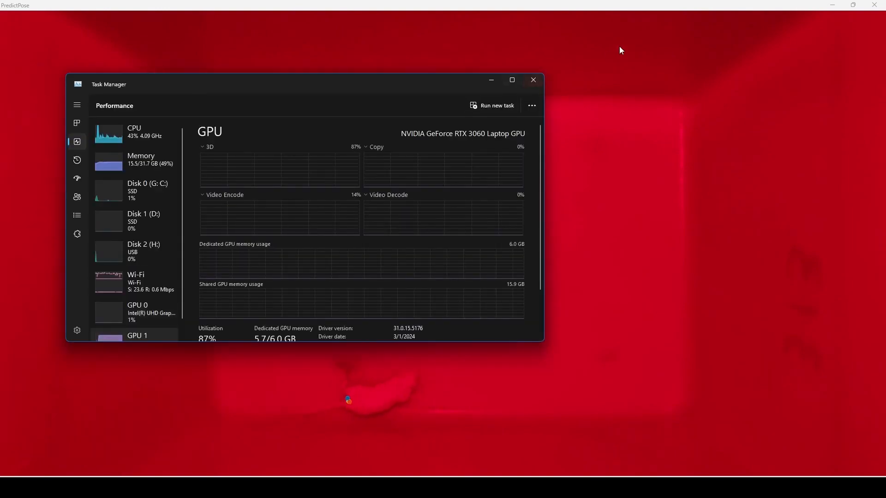
{"action": "left_click", "coordinate": [537, 81]}
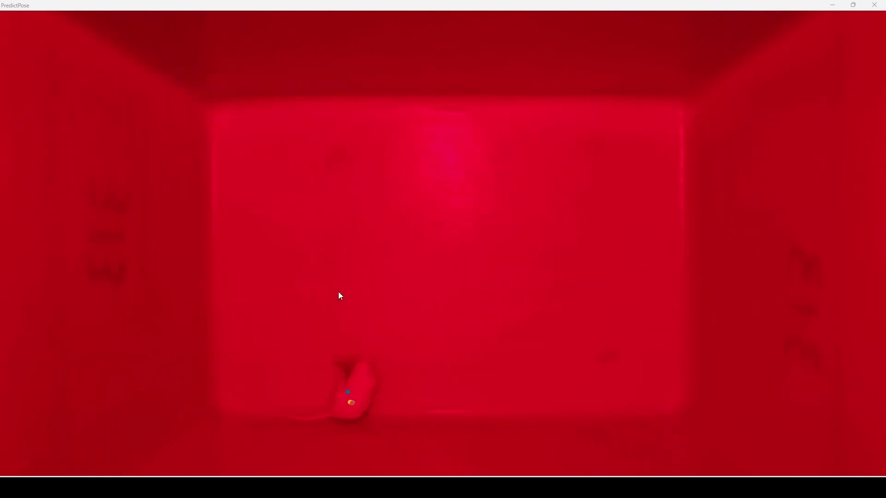